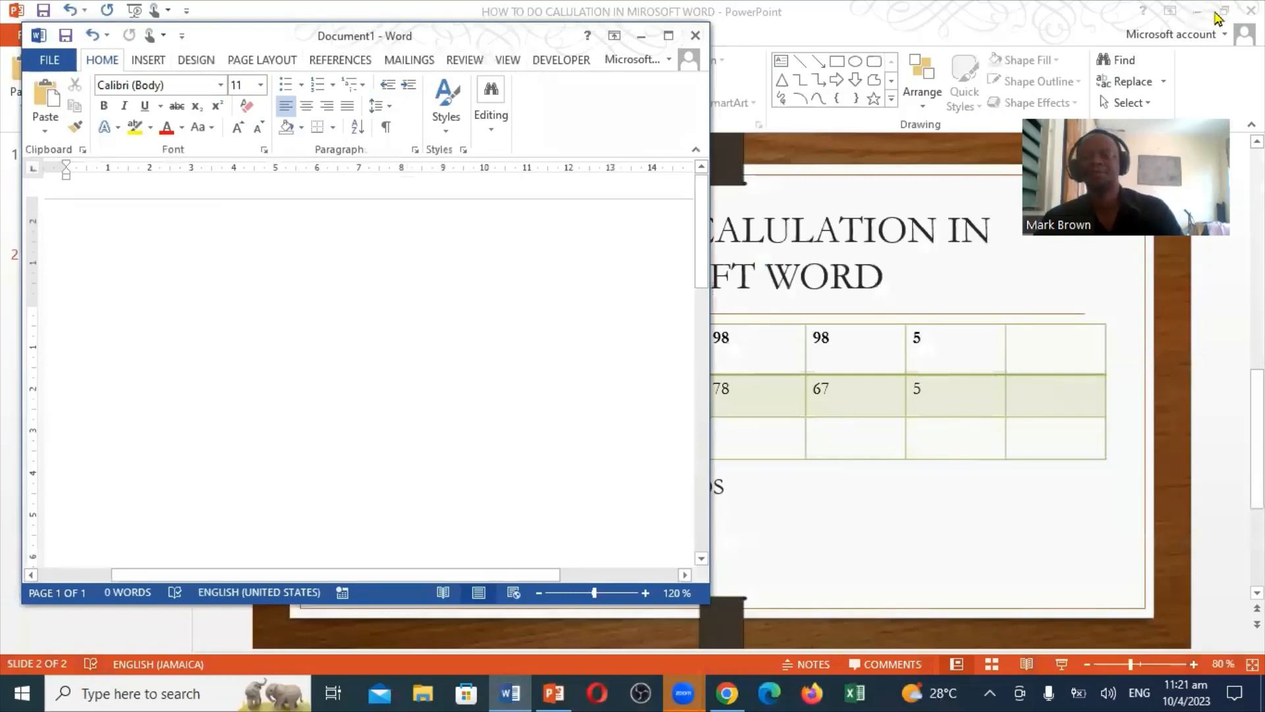
Arrange the blank Word document and the PowerPoint presentation as windows side by side, with the slide's problems readable.
{"action": "left_click", "coordinate": [1207, 14]}
{"action": "left_click", "coordinate": [1220, 12]}
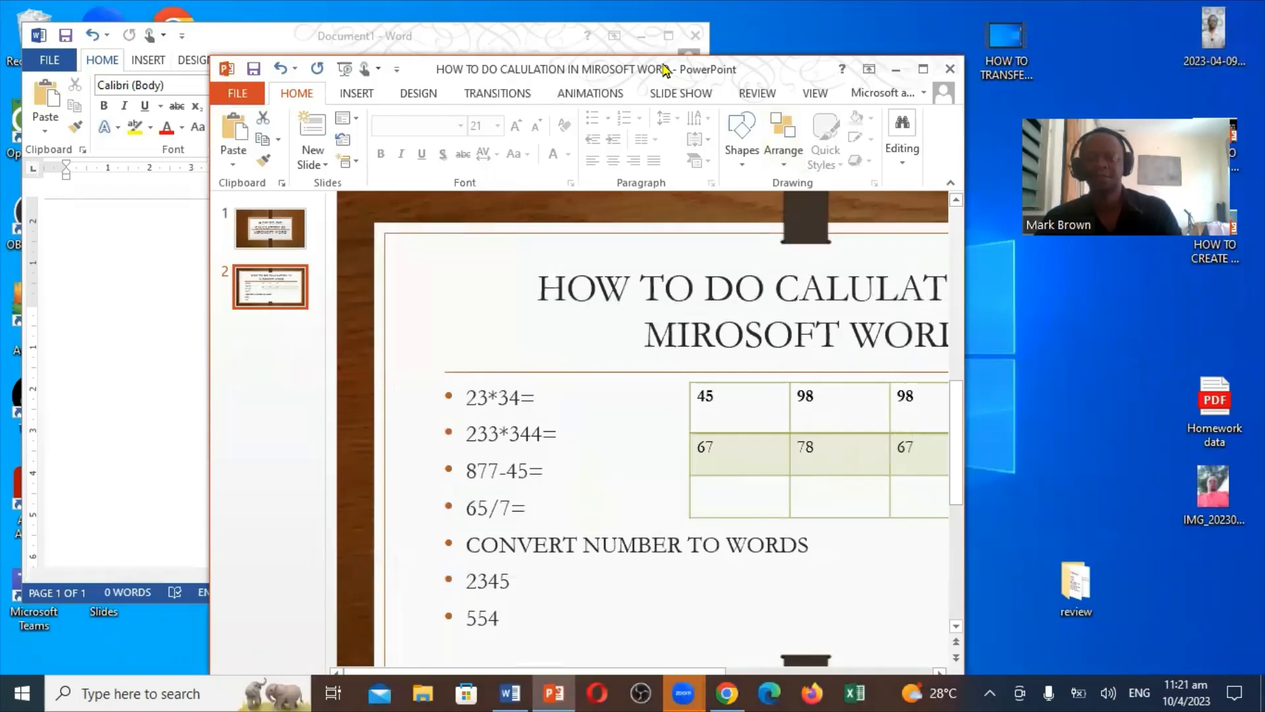
{"action": "left_click_drag", "start_coordinate": [666, 69], "coordinate": [1001, 14]}
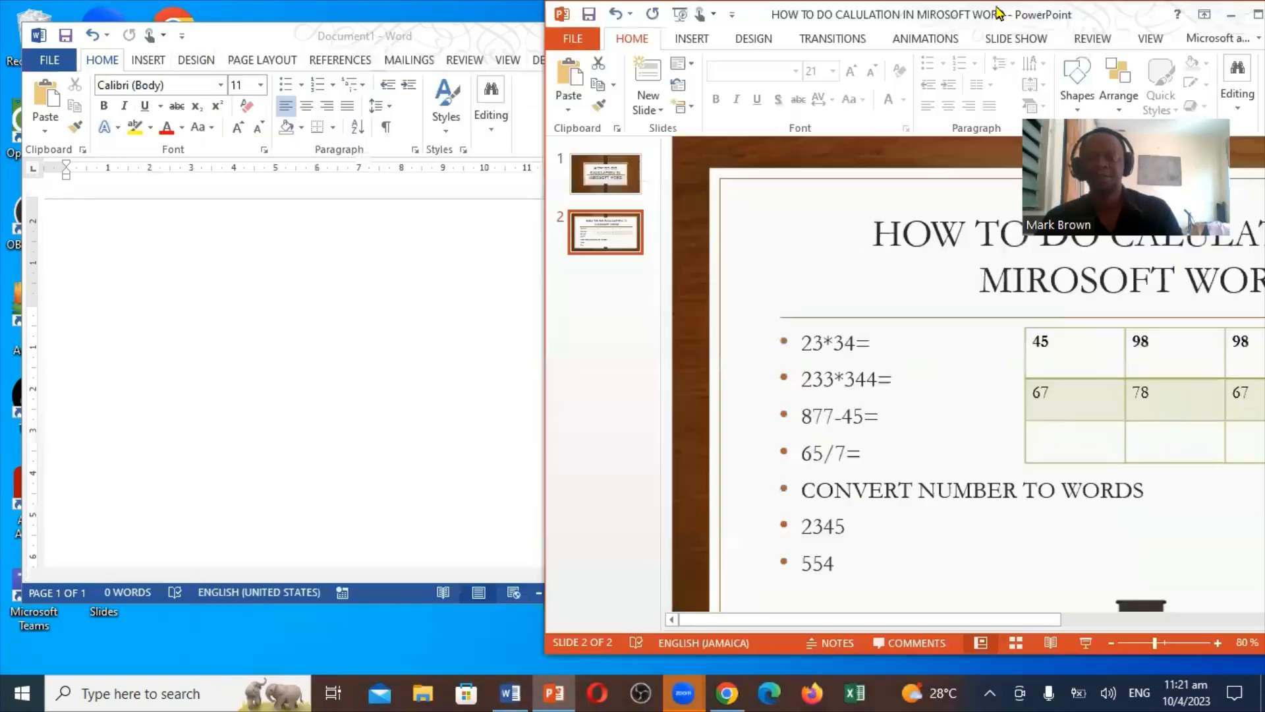
{"action": "double_click", "coordinate": [397, 14]}
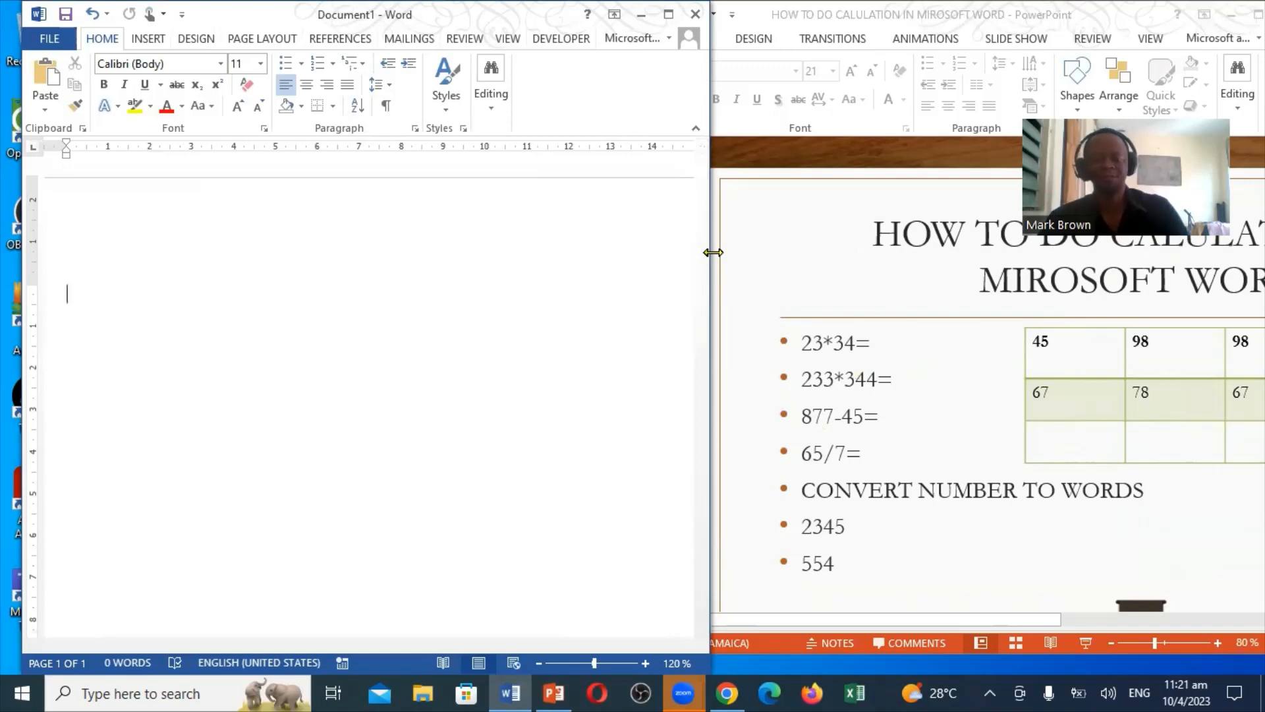
{"action": "left_click_drag", "start_coordinate": [713, 253], "coordinate": [686, 254]}
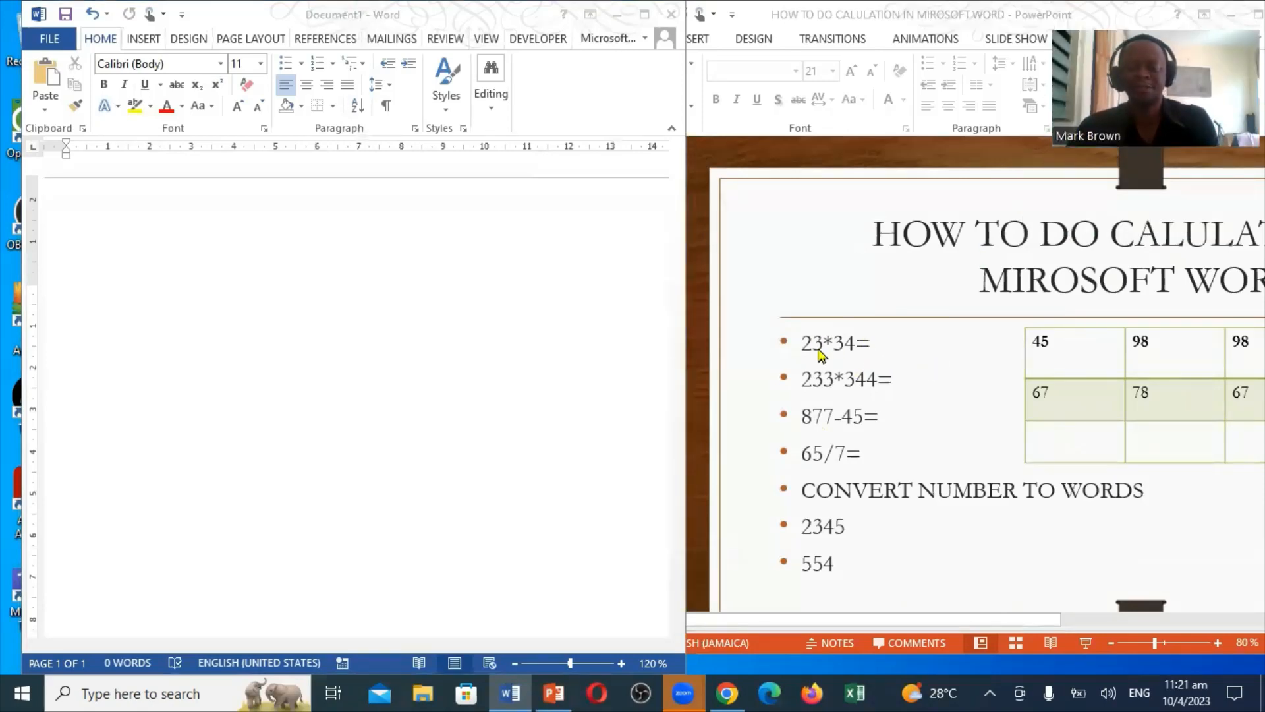
Write the multiplication problem 23x34= on the first line of the blank Word document.
{"action": "left_click", "coordinate": [139, 241]}
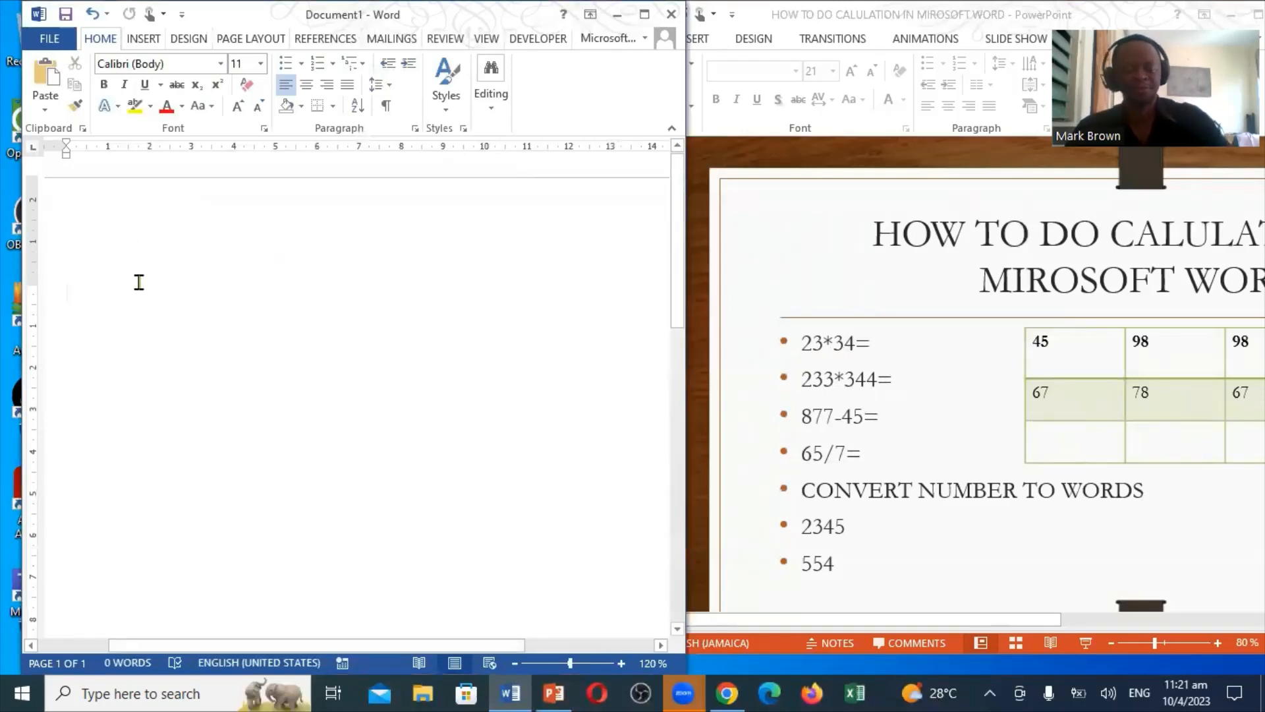
{"action": "type", "text": "23"}
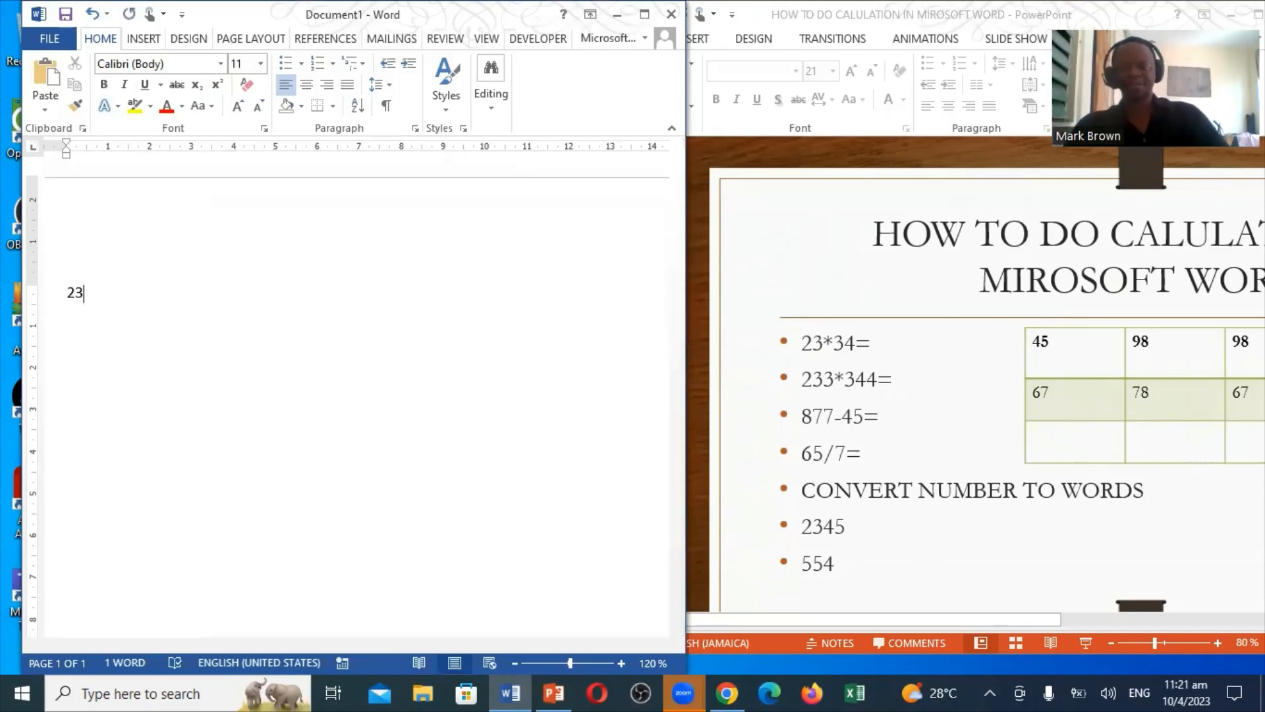
{"action": "type", "text": "x"}
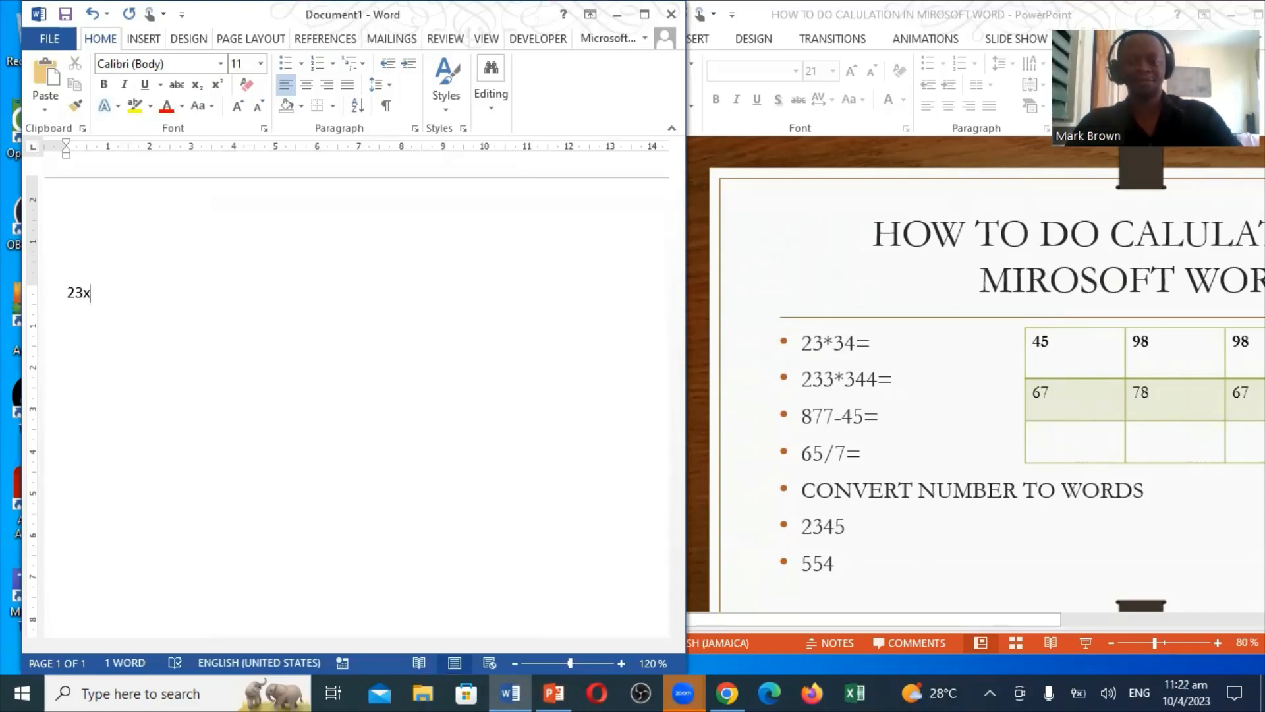
{"action": "type", "text": "34"}
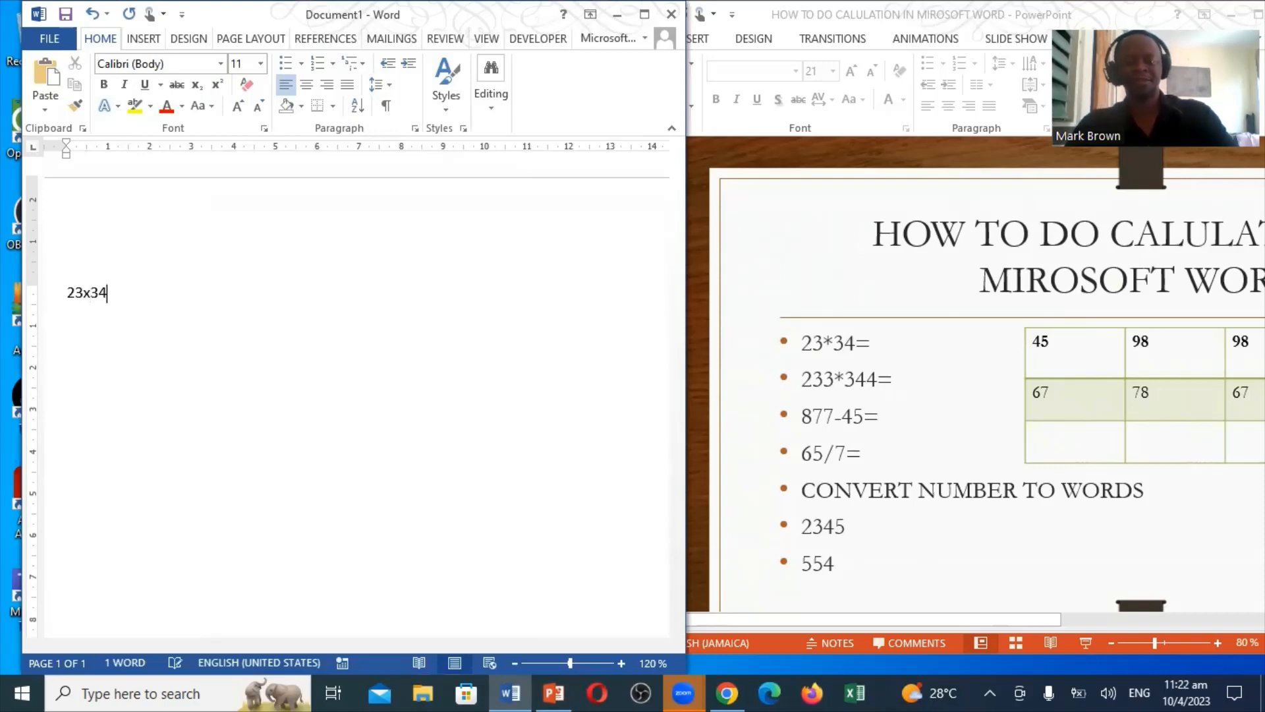
{"action": "type", "text": "="}
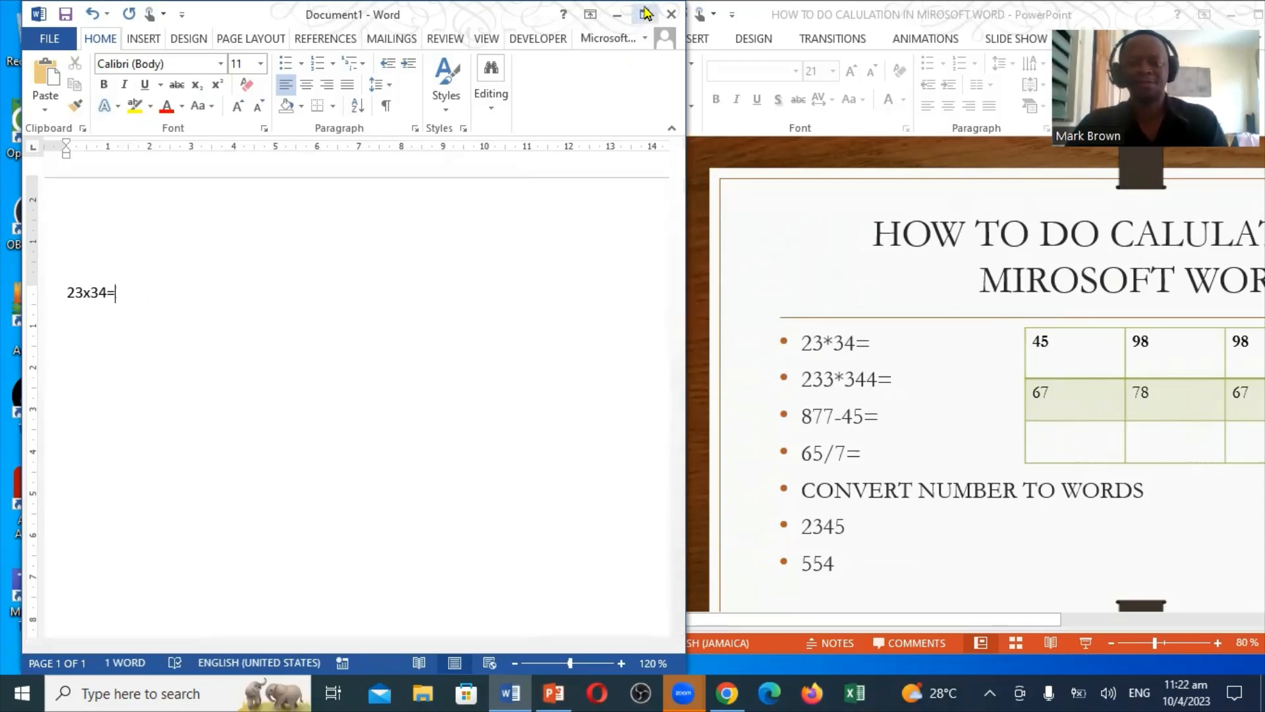
Zoom the document to 150% and enlarge its window beside the presentation, extending it down to near the taskbar and out to the screen edge.
{"action": "left_click", "coordinate": [645, 14]}
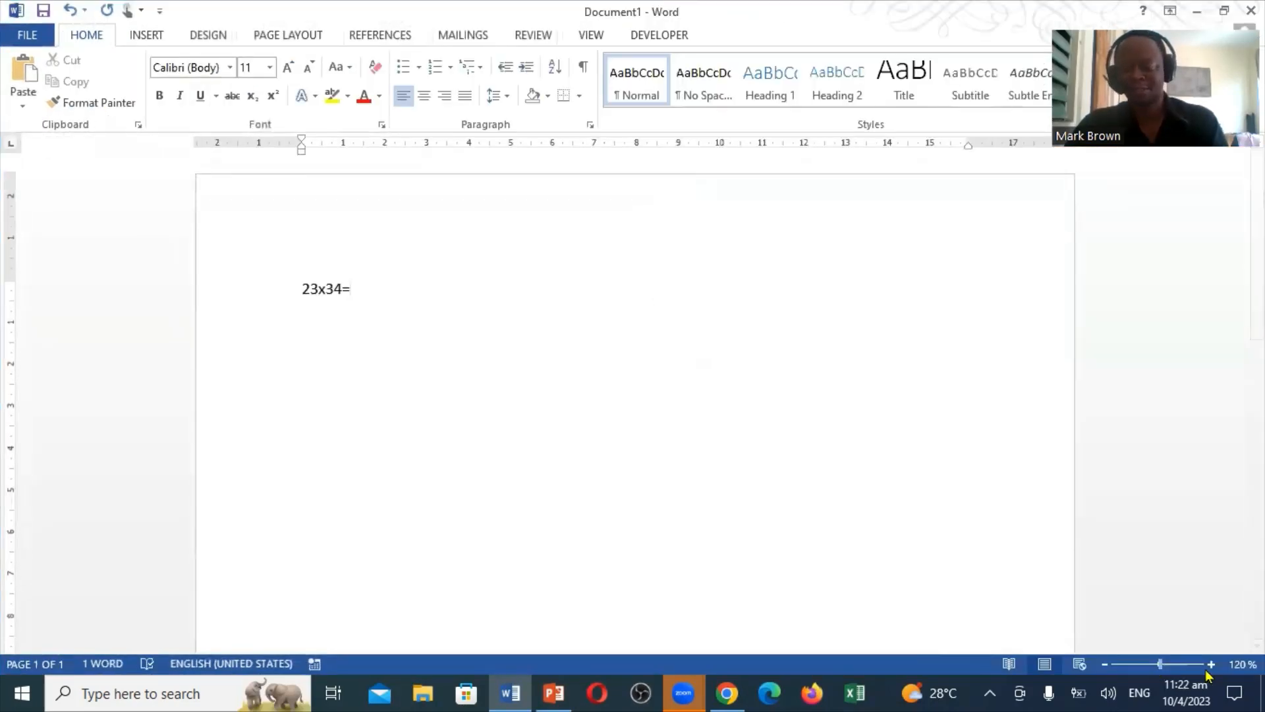
{"action": "left_click", "coordinate": [1209, 670]}
{"action": "left_click", "coordinate": [1209, 670]}
{"action": "left_click", "coordinate": [1208, 670]}
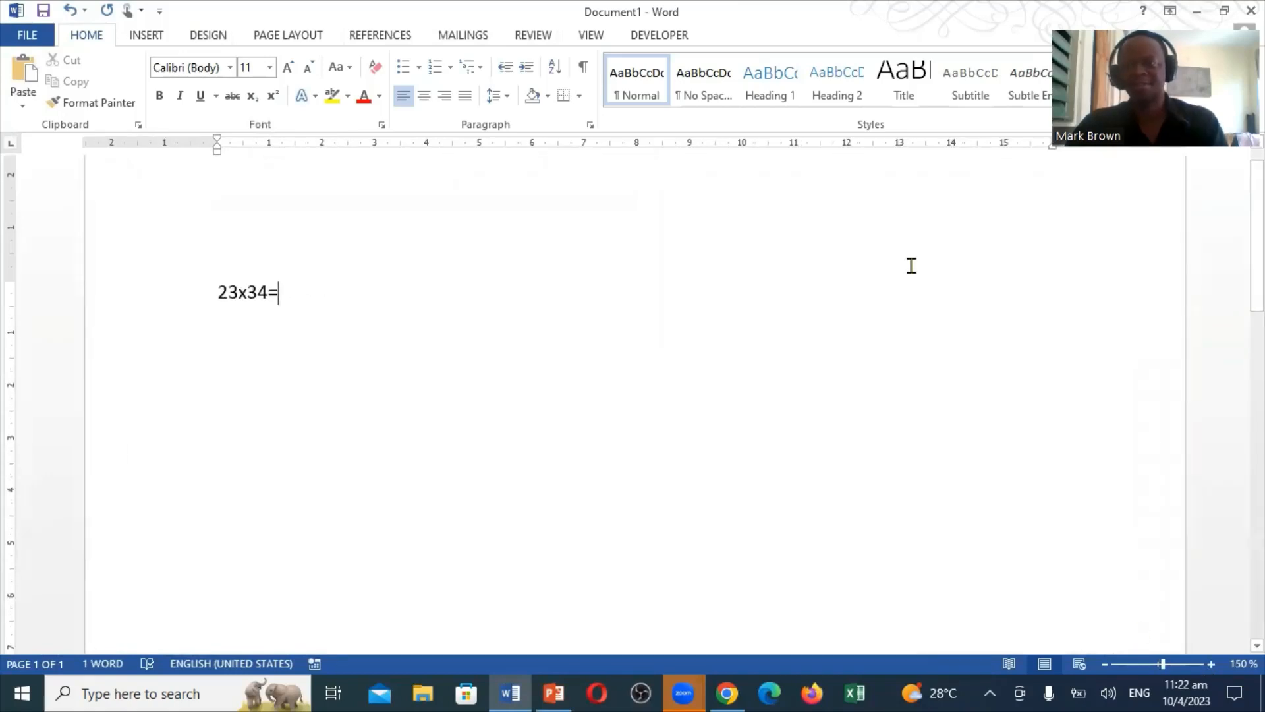
{"action": "left_click", "coordinate": [1225, 11]}
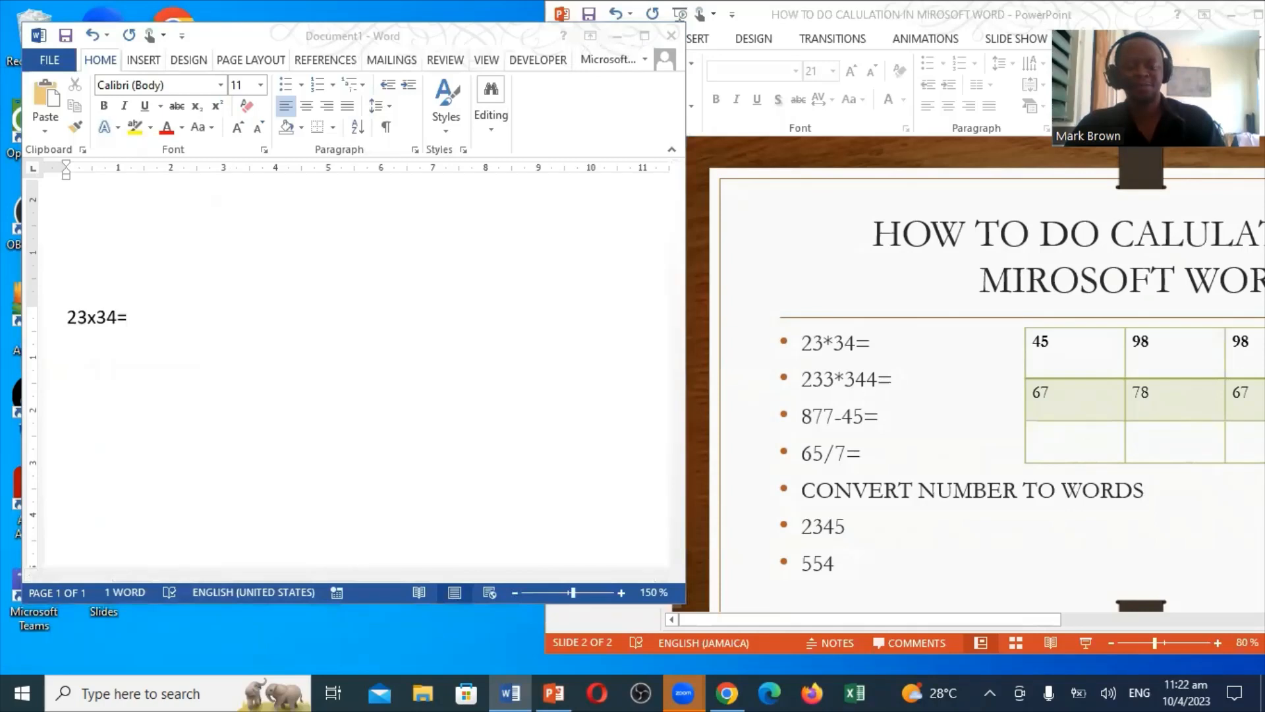
{"action": "left_click_drag", "start_coordinate": [179, 603], "coordinate": [178, 665]}
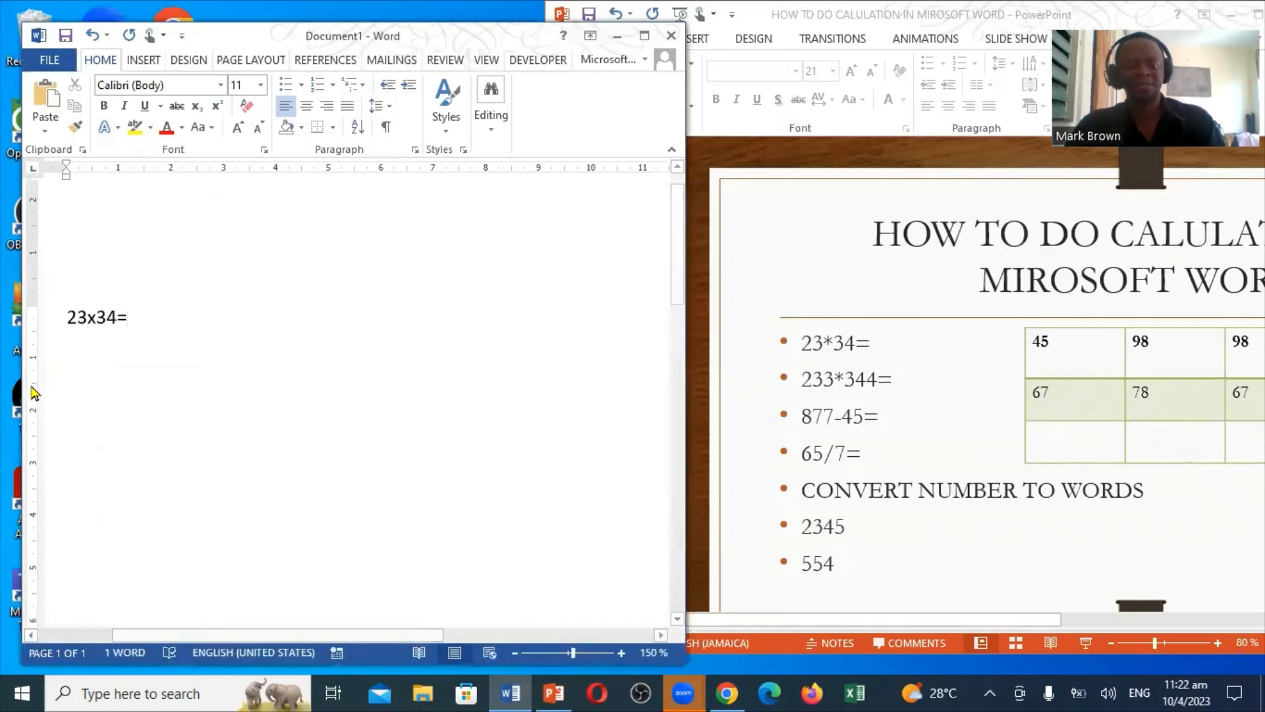
{"action": "left_click_drag", "start_coordinate": [20, 371], "coordinate": [1, 371]}
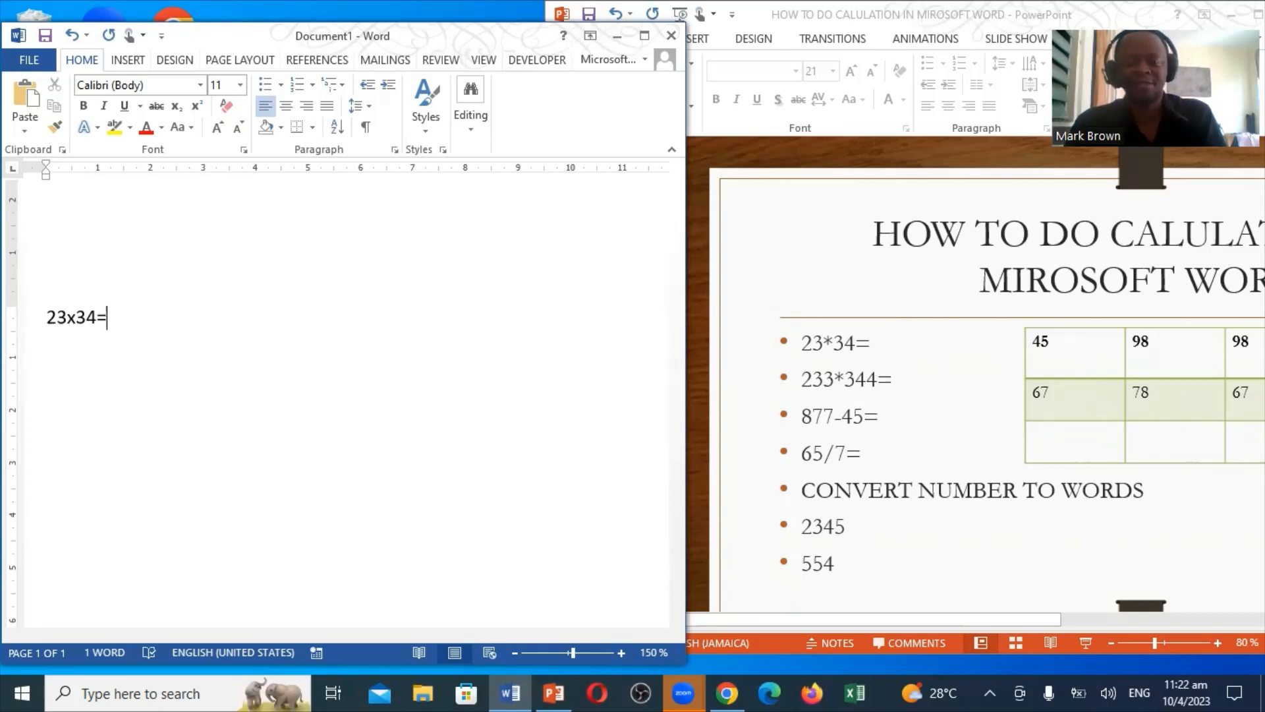
Insert an empty field after 23x34= and enter the formula =32*34 inside its braces.
{"action": "key", "text": "ctrl+F9"}
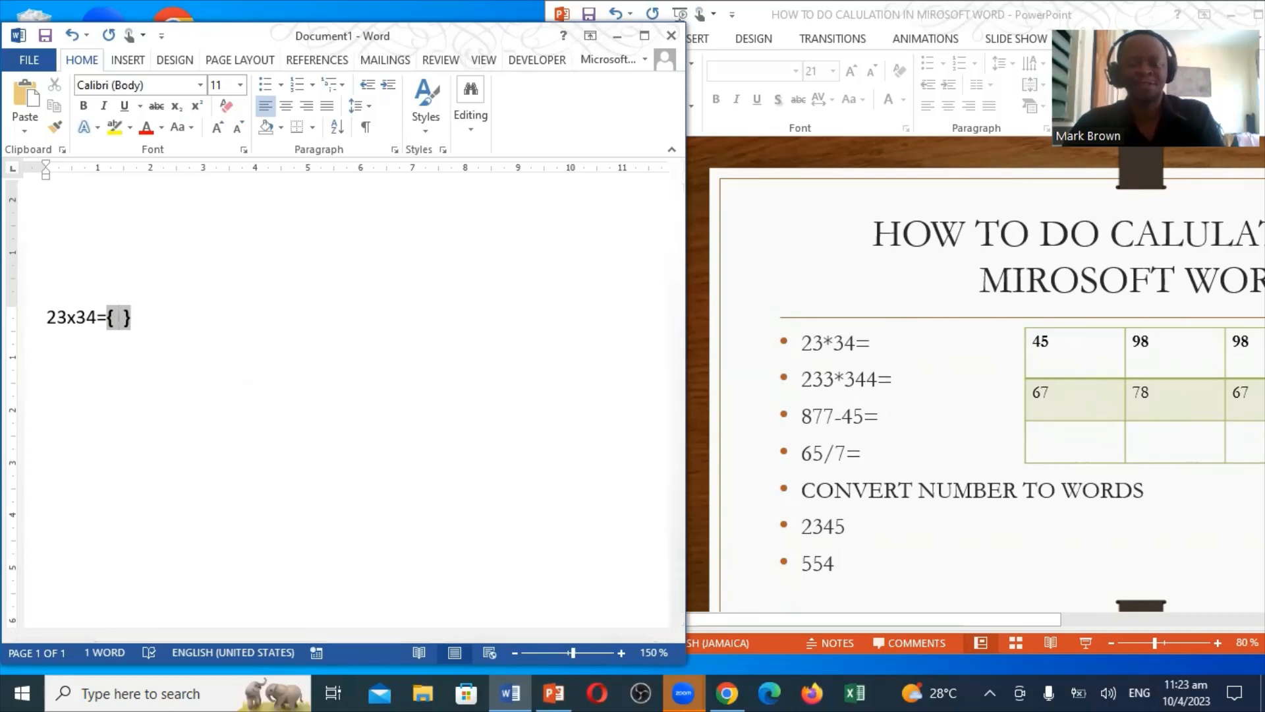
{"action": "type", "text": "="}
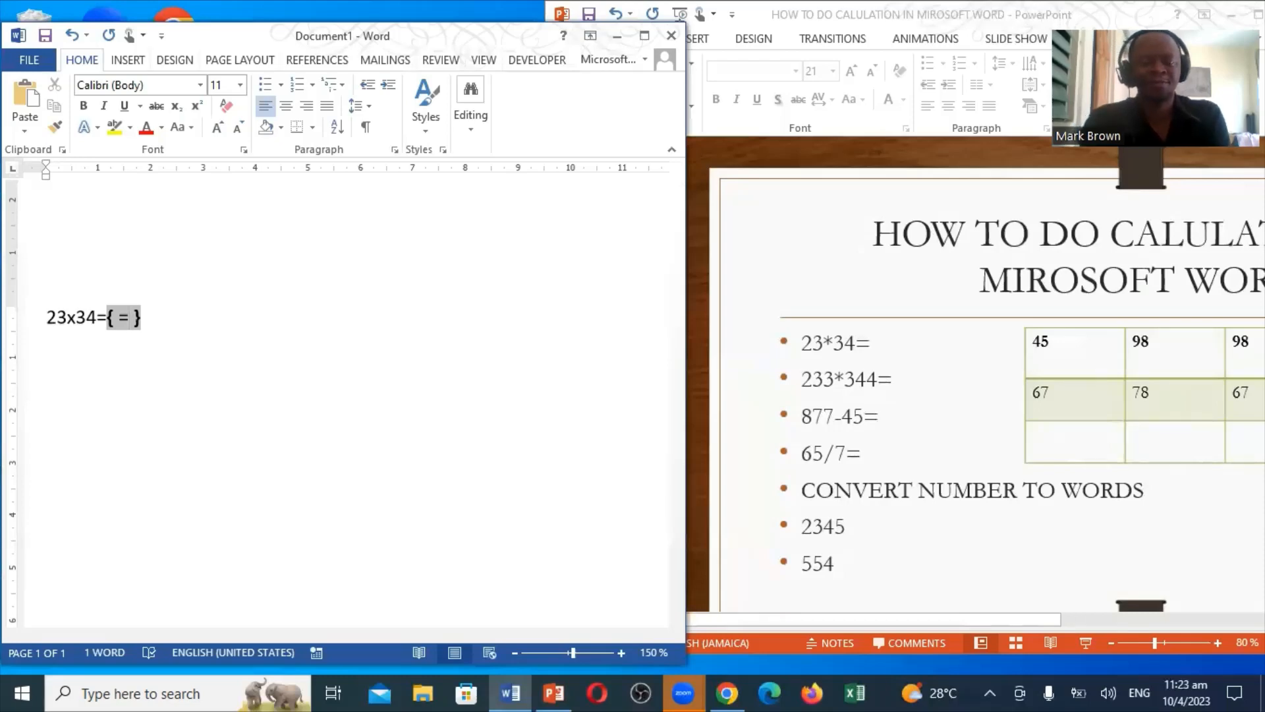
{"action": "type", "text": "32"}
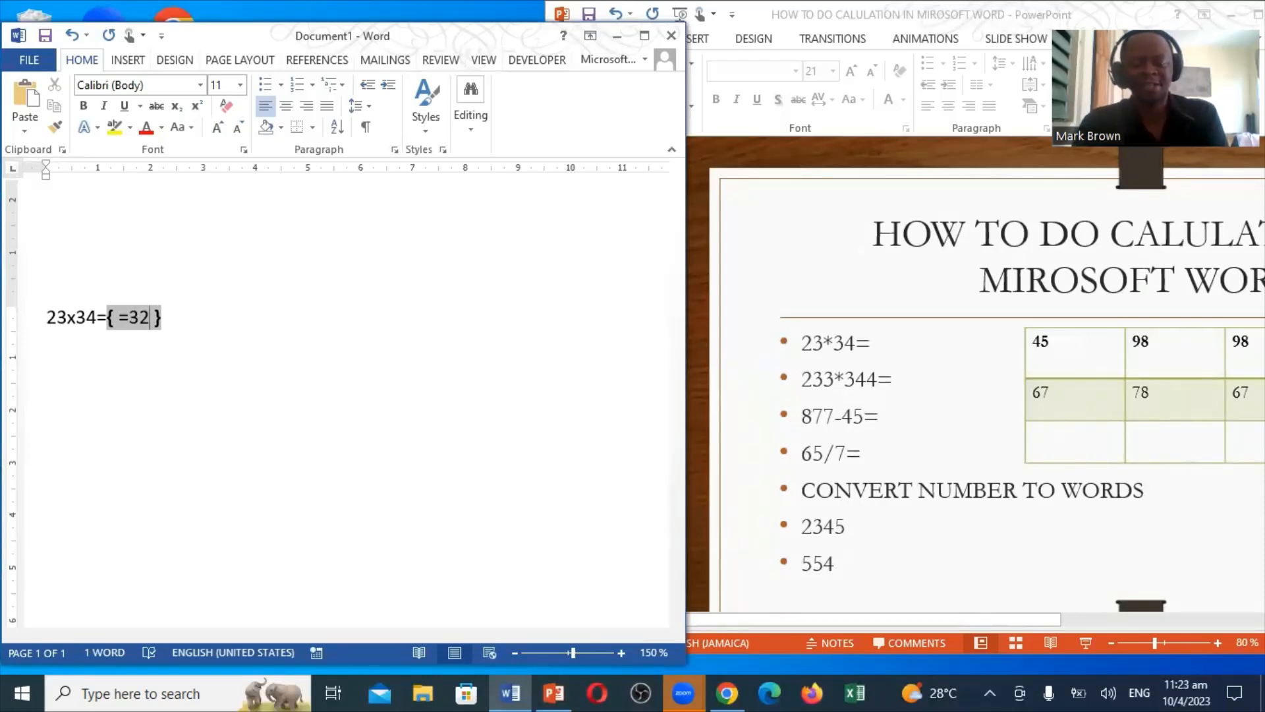
{"action": "type", "text": "*"}
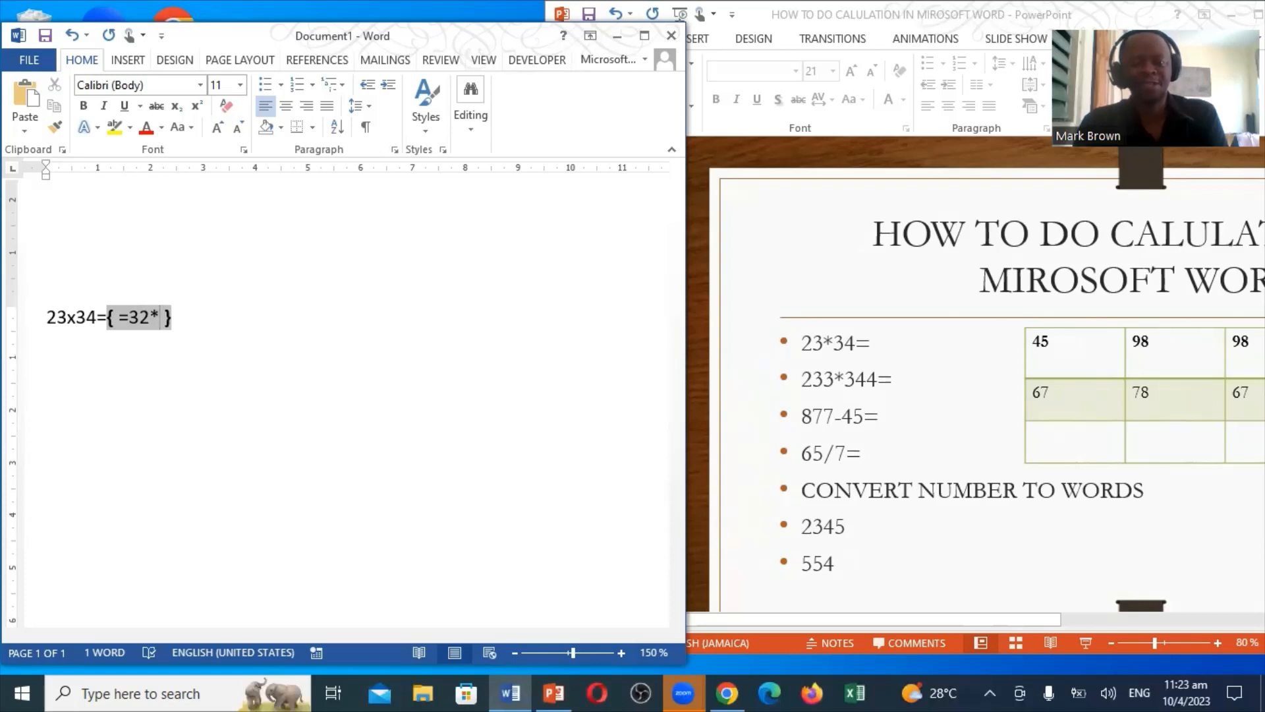
{"action": "type", "text": "4"}
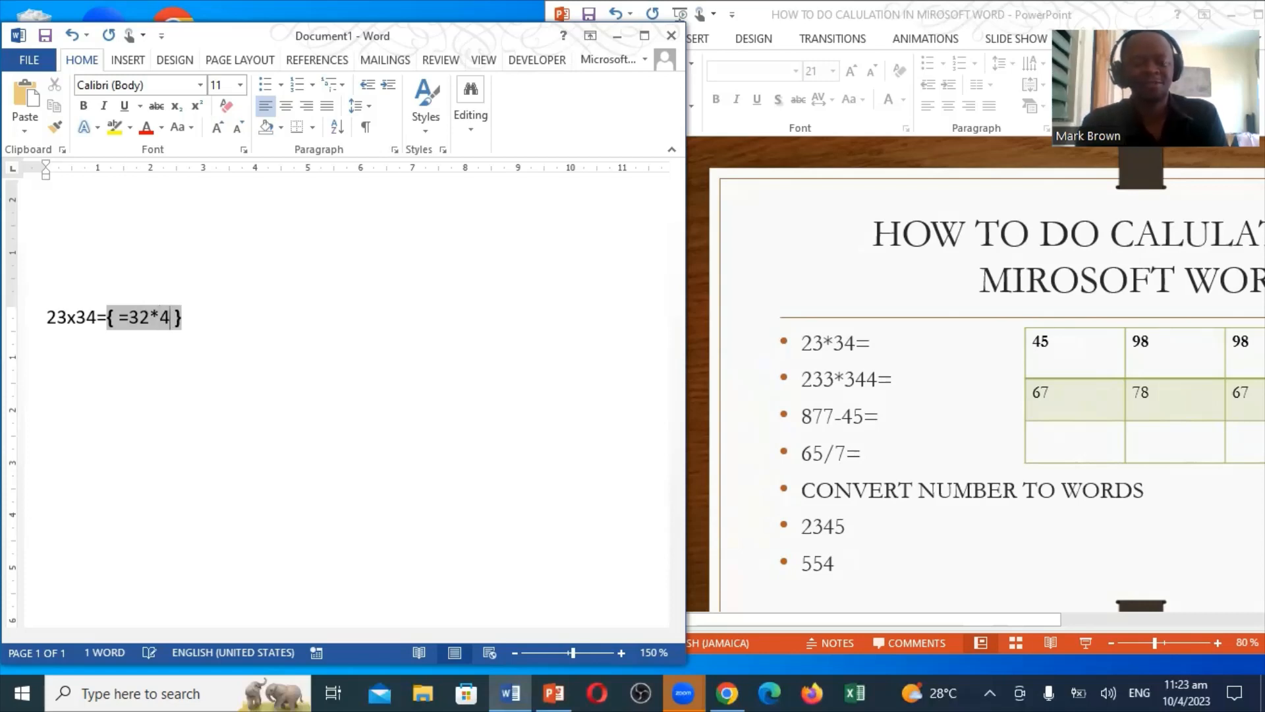
{"action": "type", "text": "3"}
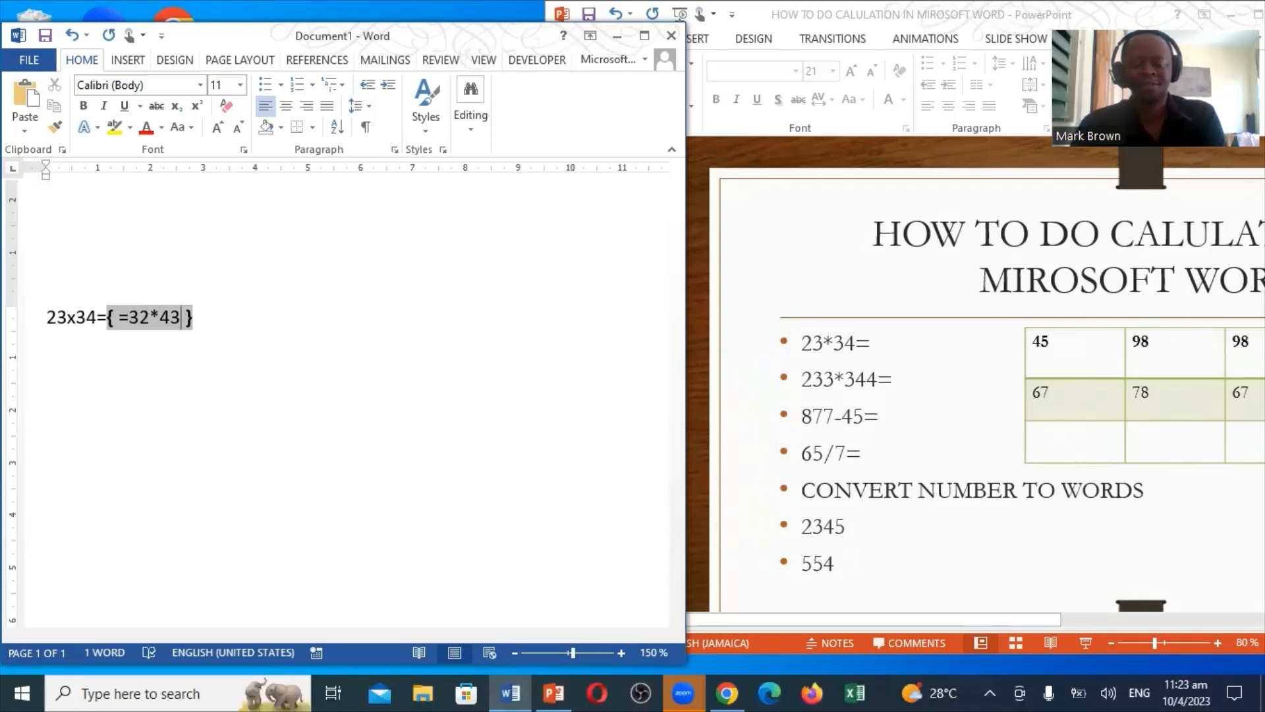
{"action": "key", "text": "BackSpace"}
{"action": "key", "text": "BackSpace"}
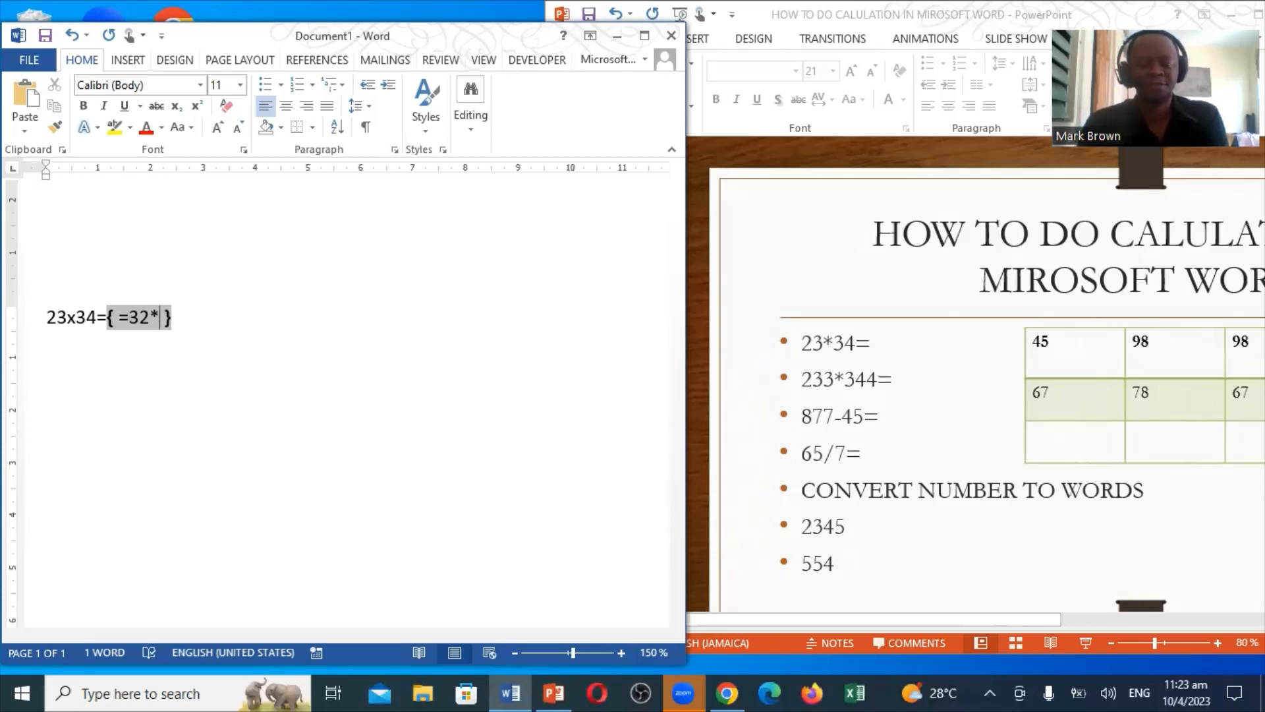
{"action": "type", "text": "34"}
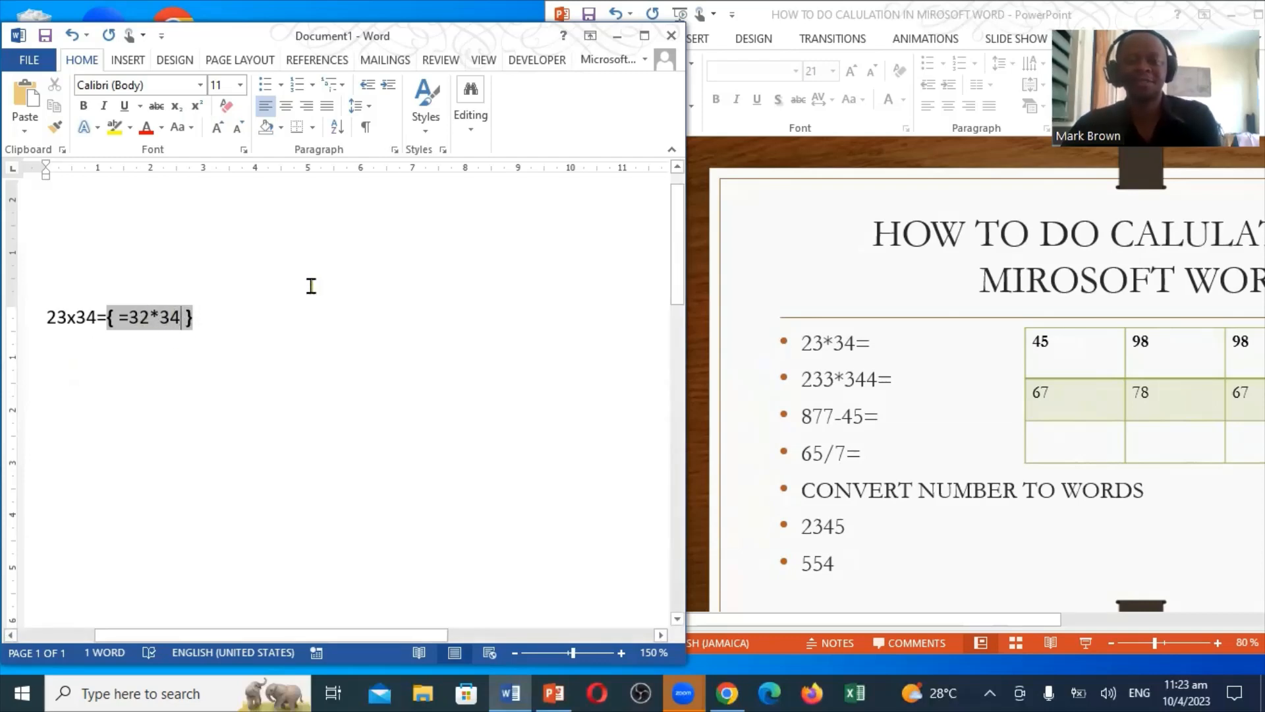
Update the formula field to calculate its result, and start a new line below it.
{"action": "left_click", "coordinate": [645, 36]}
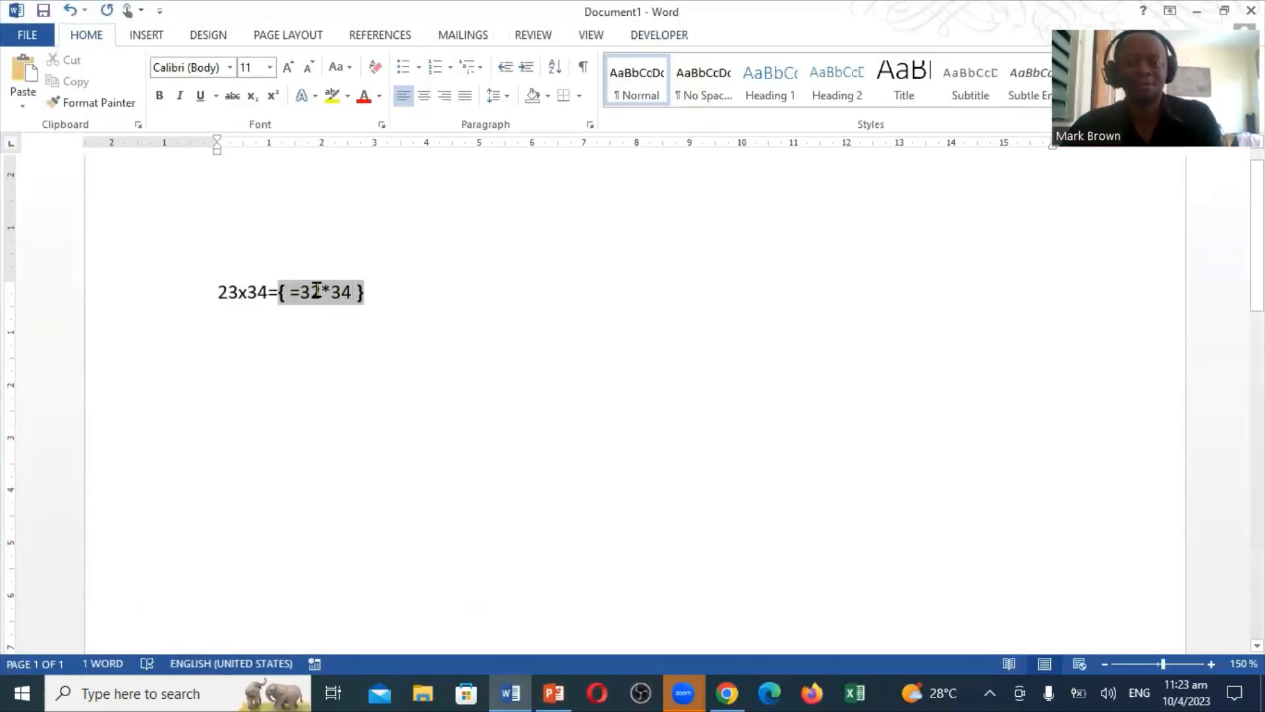
{"action": "right_click", "coordinate": [321, 290]}
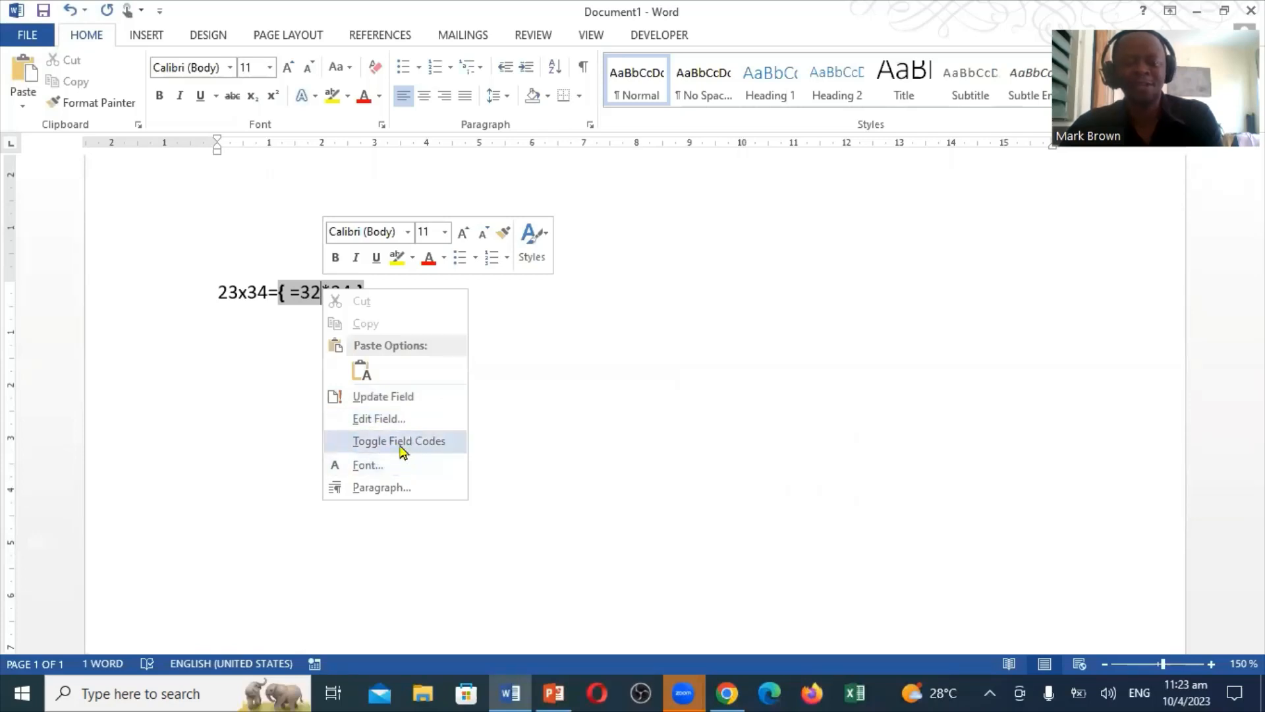
{"action": "left_click", "coordinate": [379, 398]}
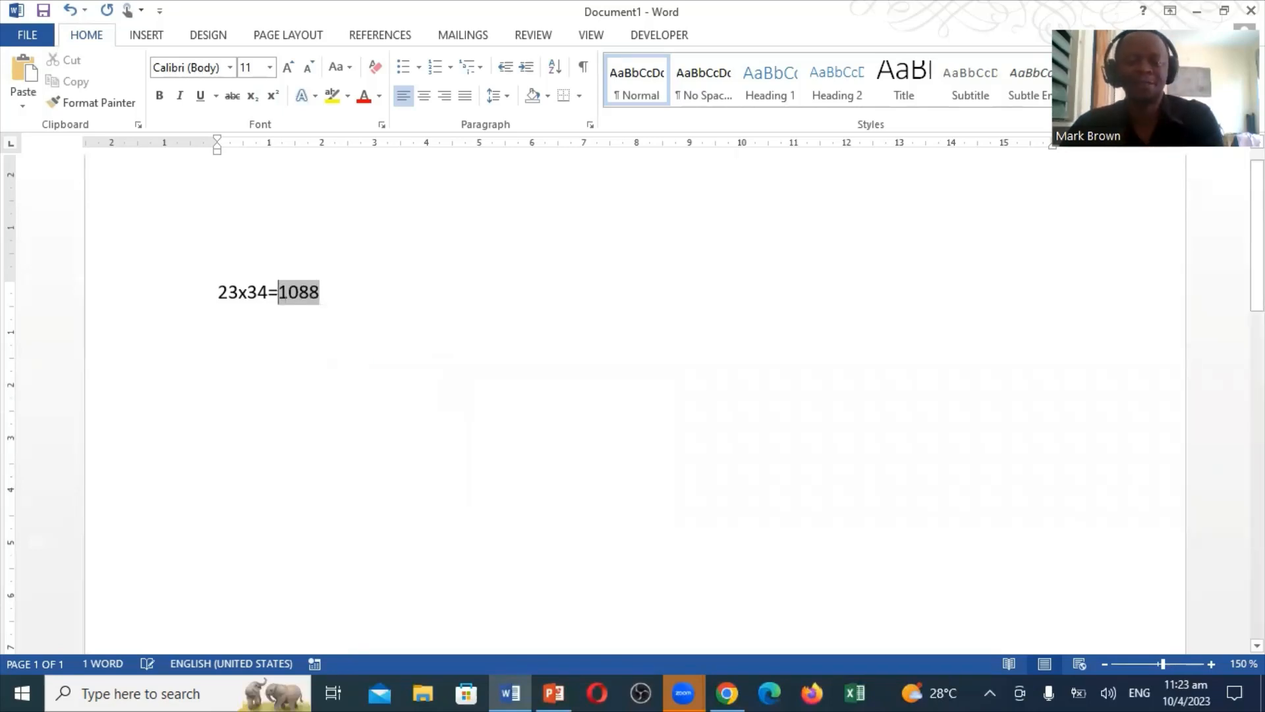
{"action": "left_click", "coordinate": [331, 293]}
{"action": "key", "text": "Return"}
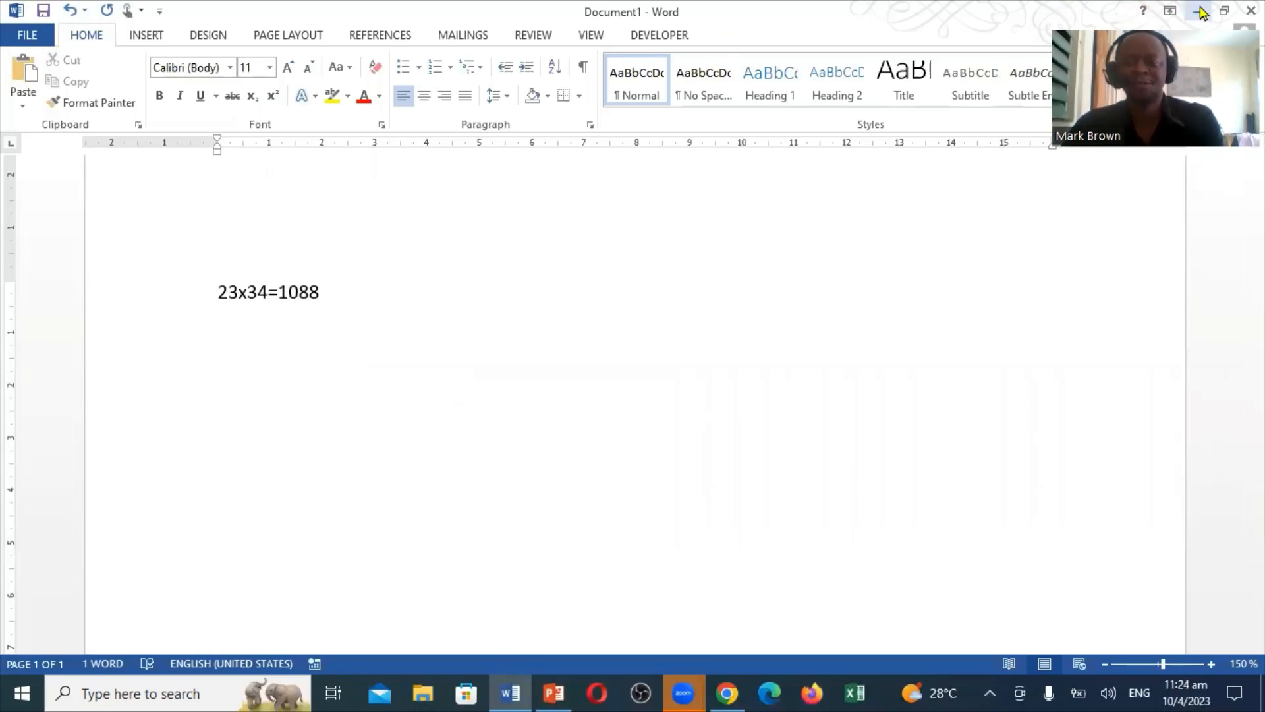
Bring the slide back into view beside the document and write 233x344= on the second line, followed by a new line.
{"action": "left_click", "coordinate": [1221, 12]}
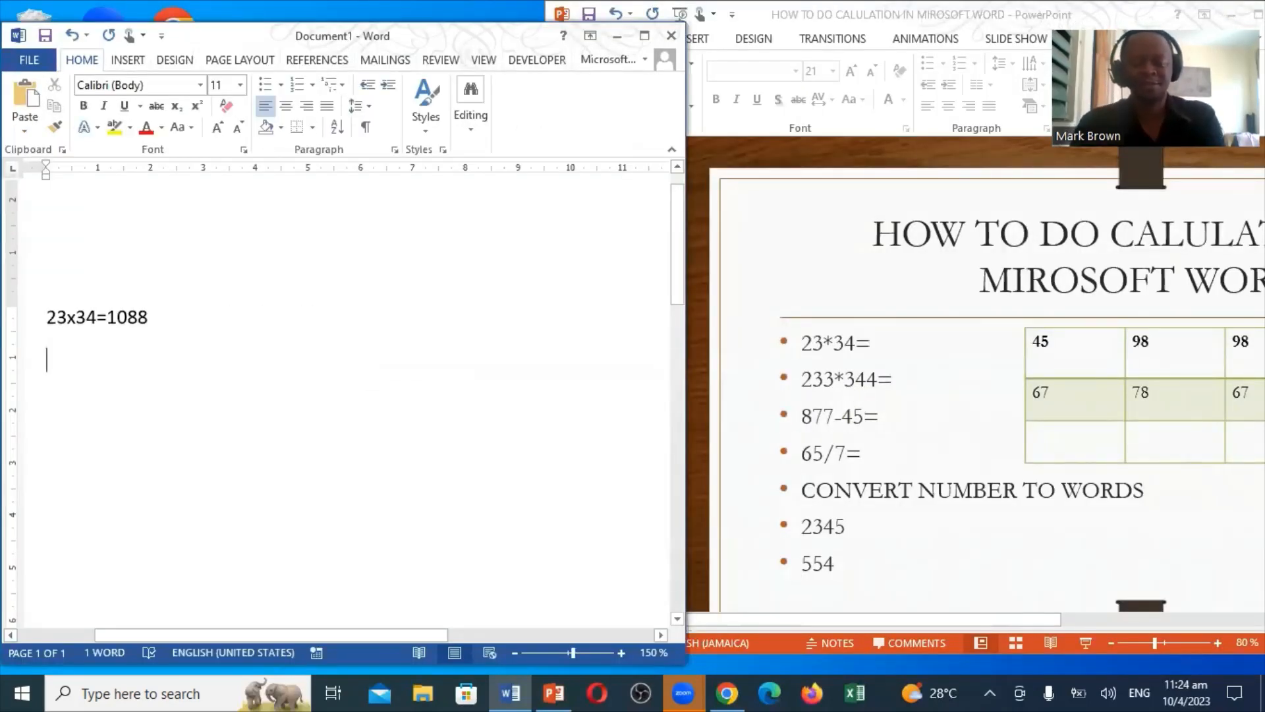
{"action": "type", "text": "233"}
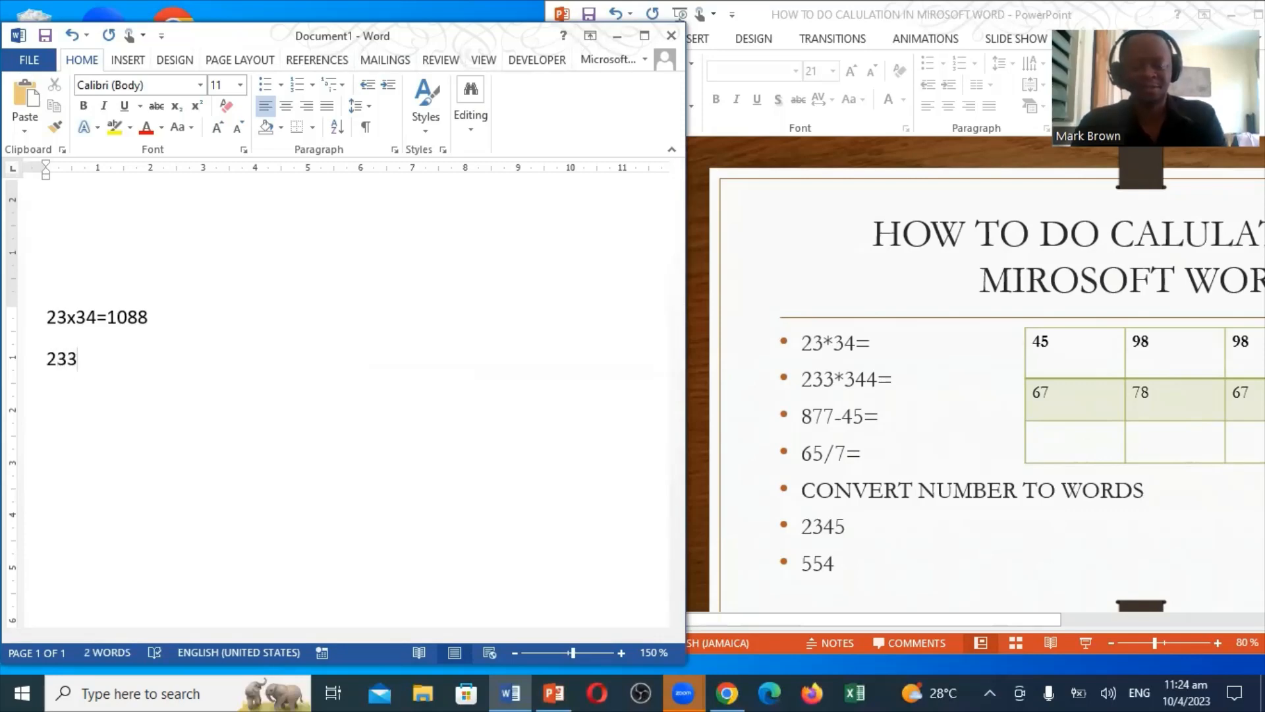
{"action": "type", "text": "x"}
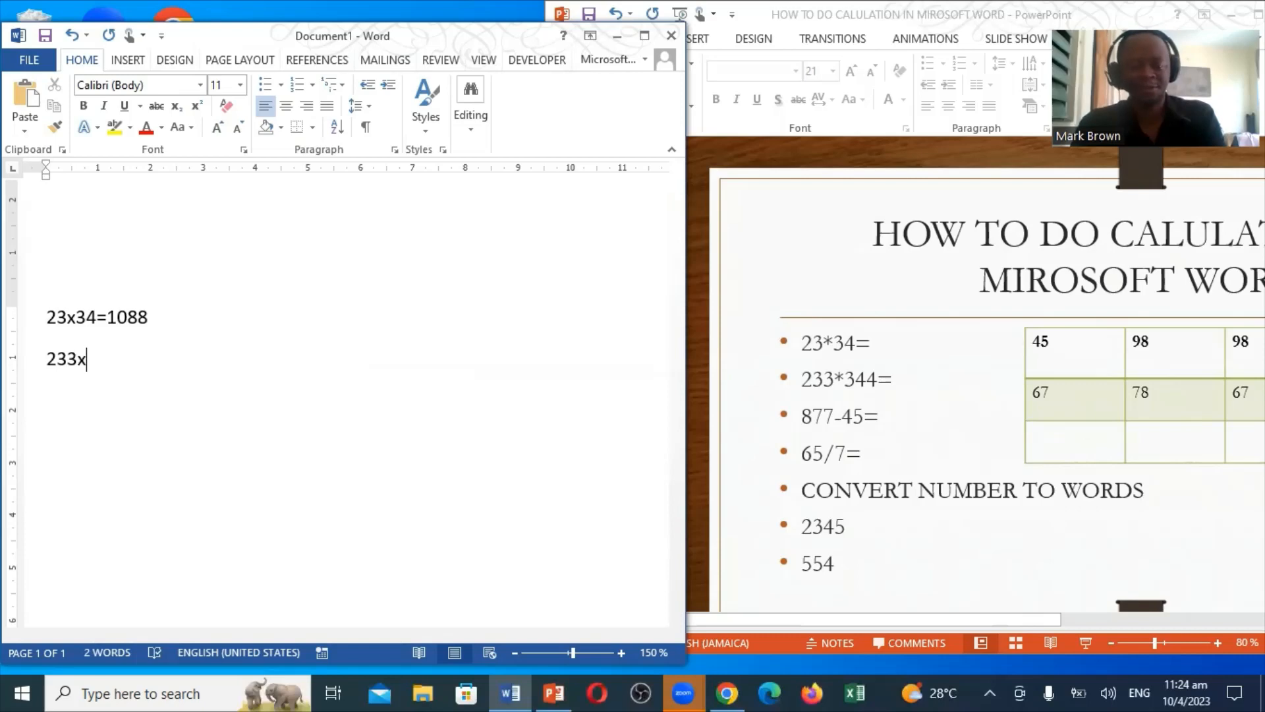
{"action": "type", "text": "3"}
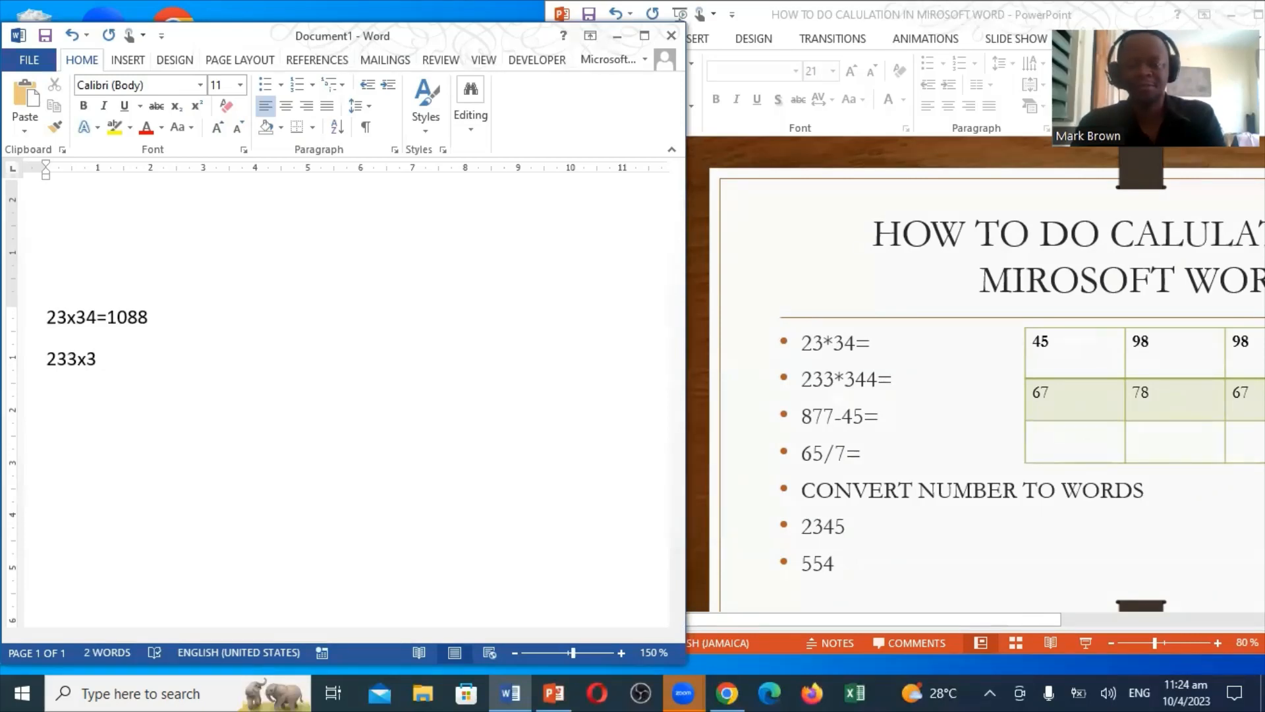
{"action": "type", "text": "44"}
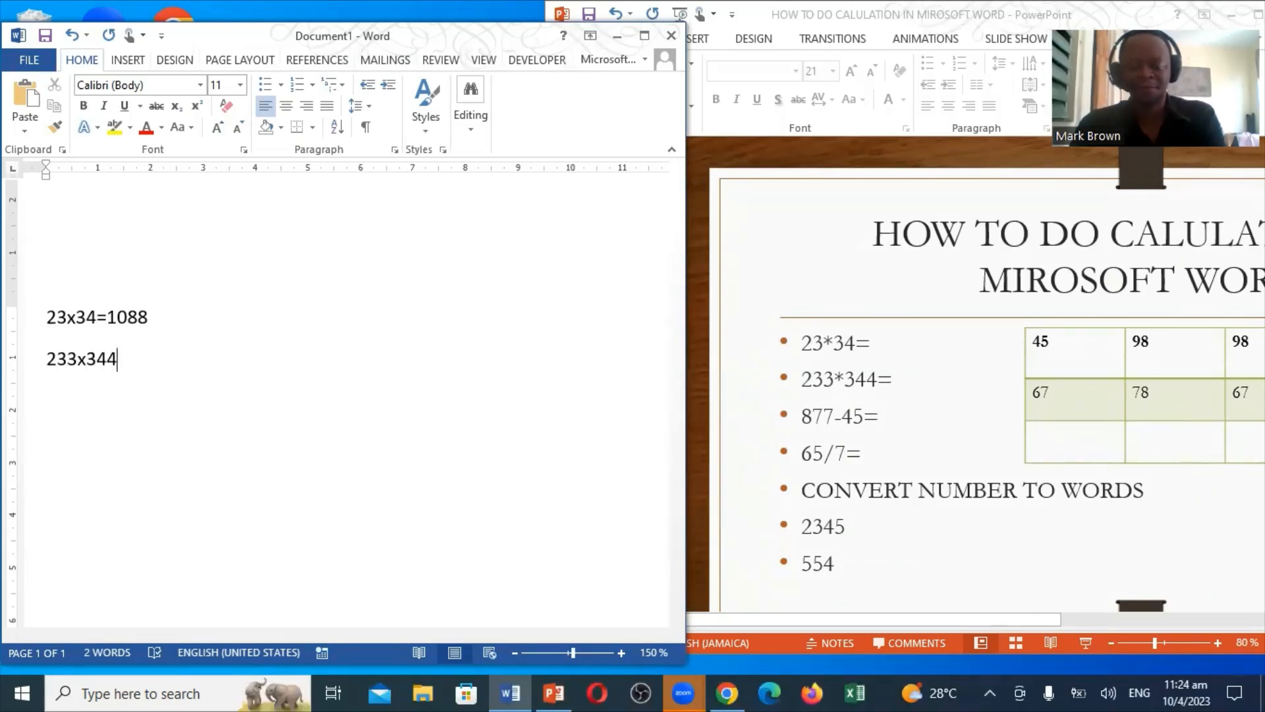
{"action": "type", "text": "="}
{"action": "key", "text": "Return"}
Write the subtraction problem 877-45 on the third line and start a new line.
{"action": "type", "text": "877"}
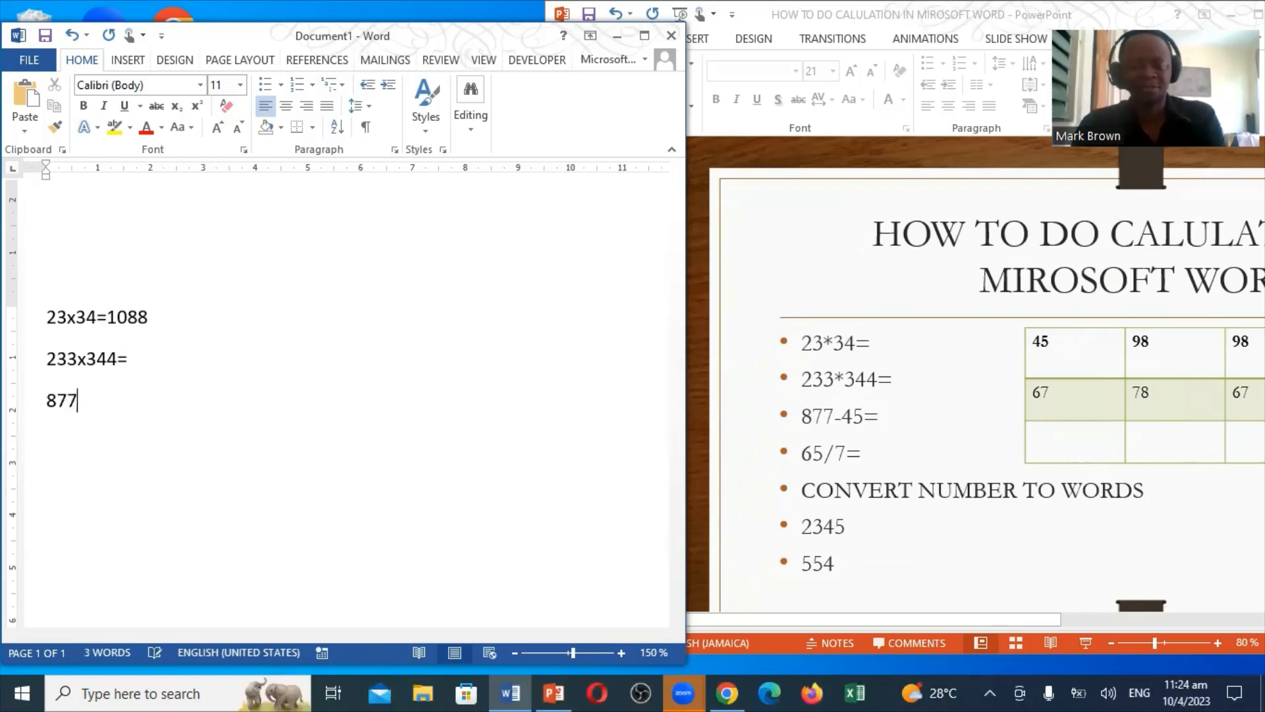
{"action": "type", "text": "-"}
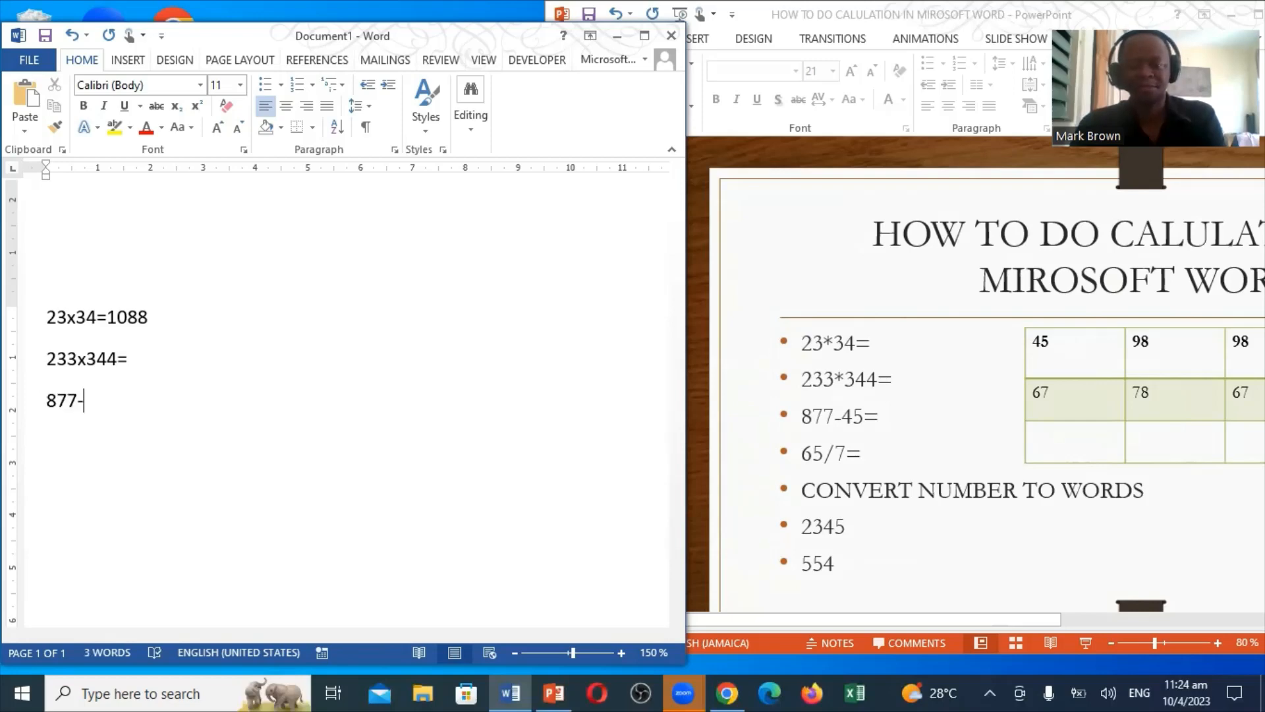
{"action": "type", "text": "45"}
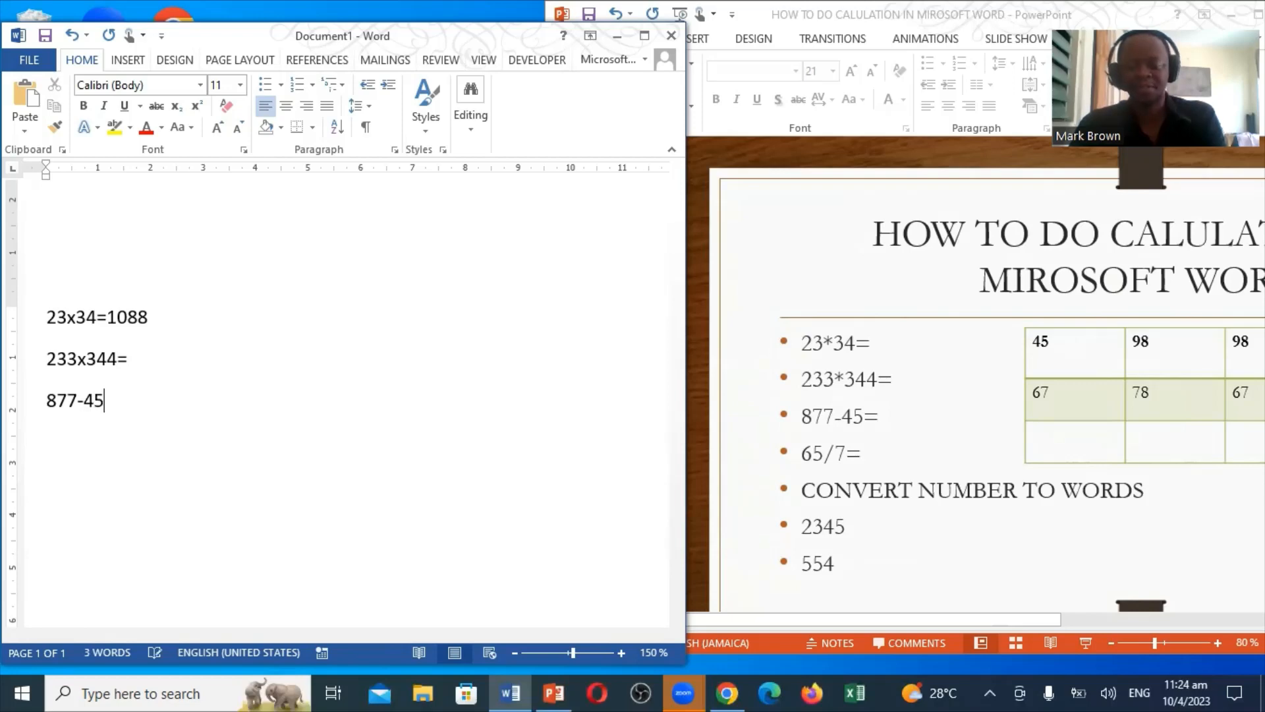
{"action": "key", "text": "Return"}
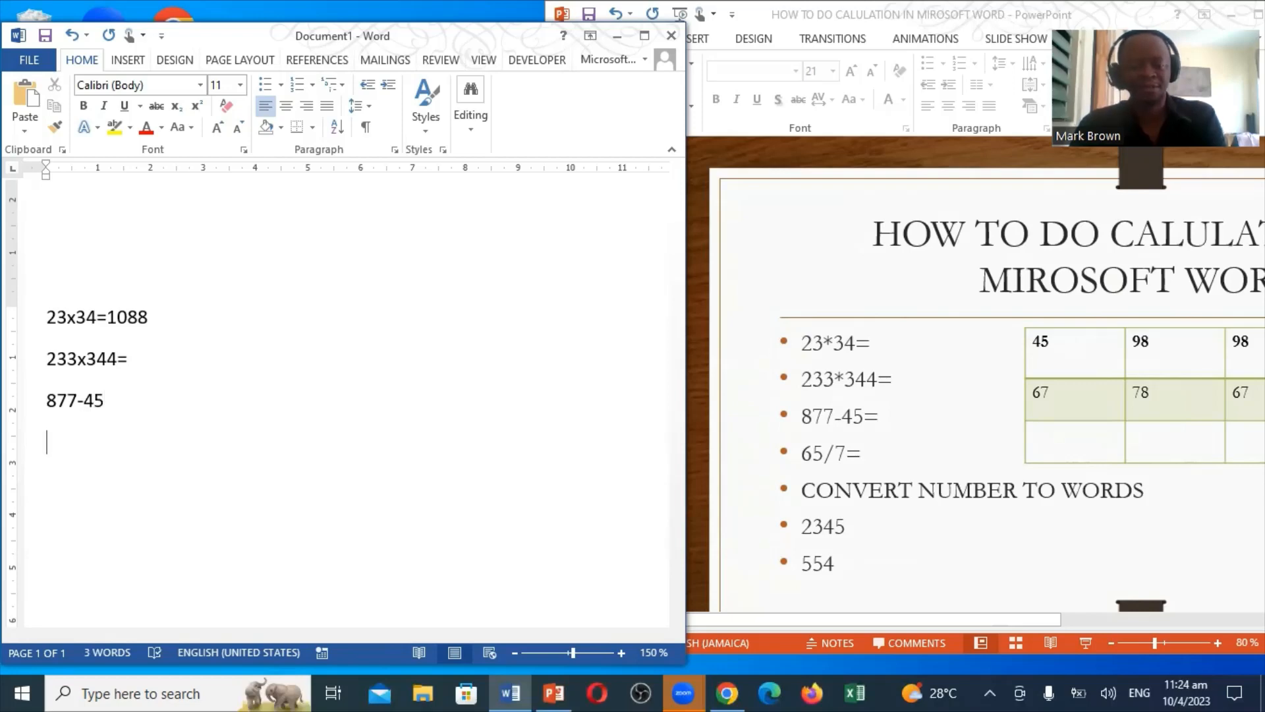
Write the division problem 65/7= on the fourth line and add the missing equals sign after 877-45.
{"action": "type", "text": "65"}
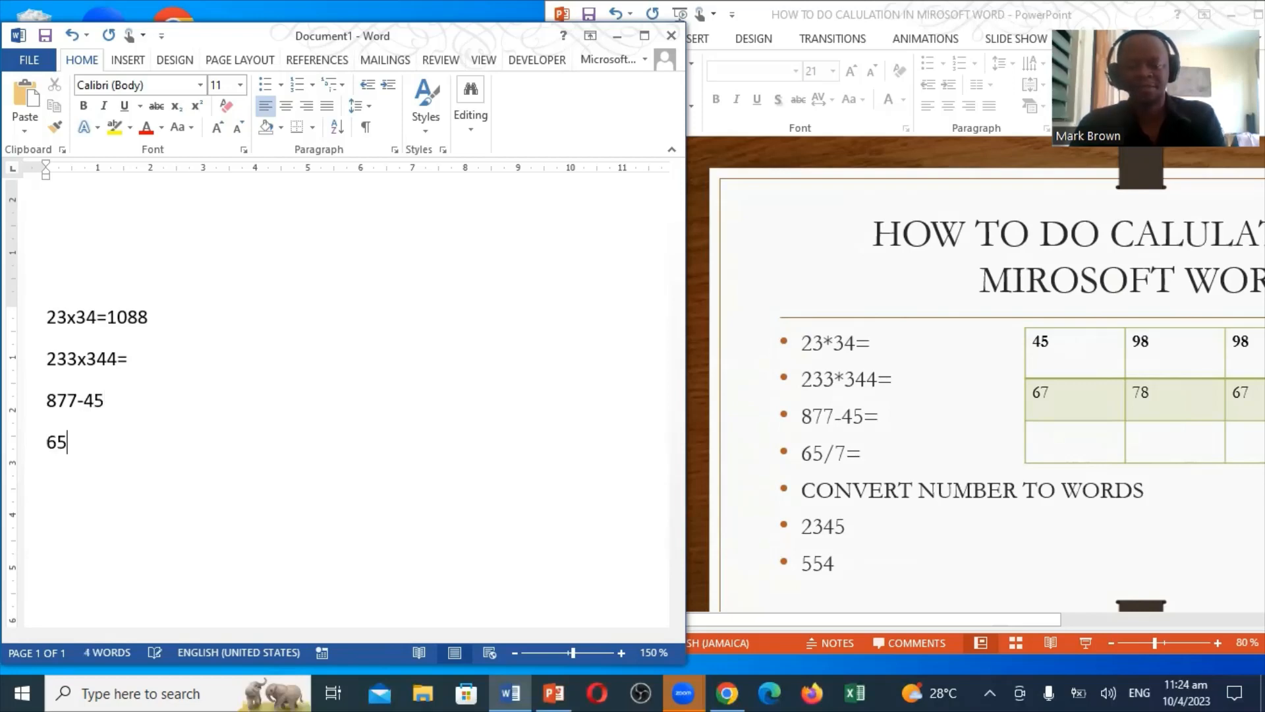
{"action": "type", "text": "/"}
{"action": "type", "text": "7"}
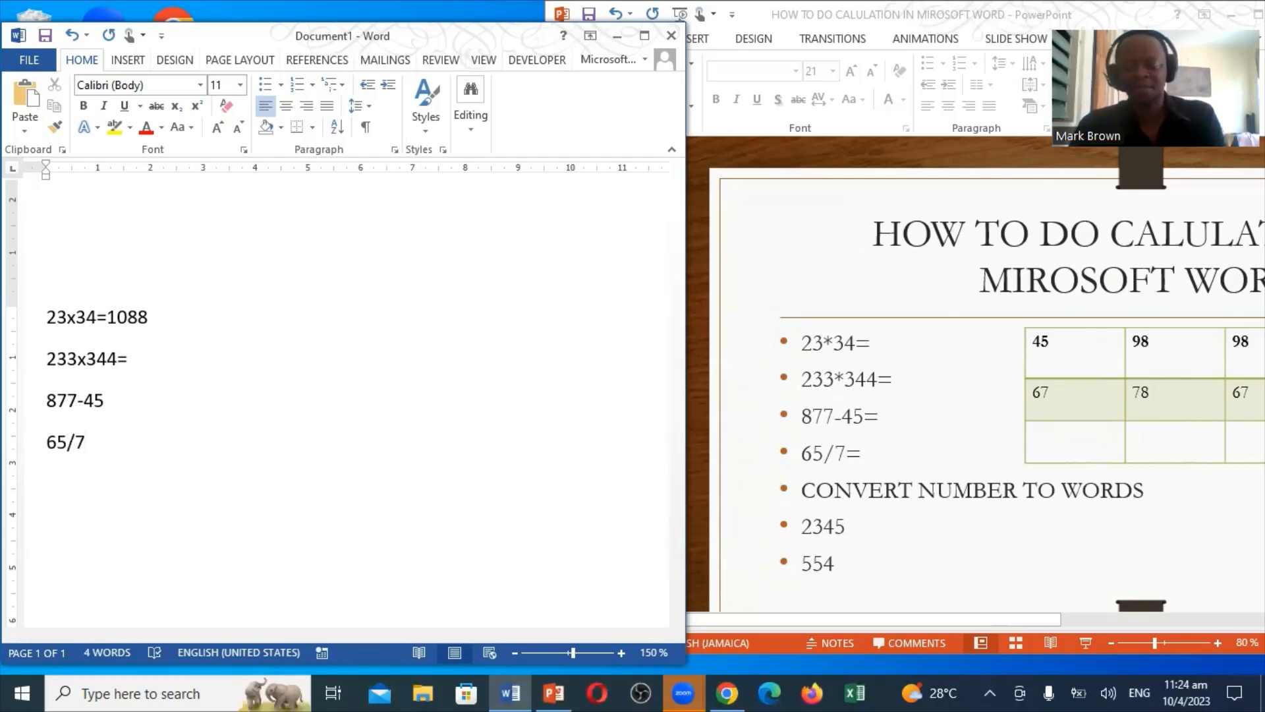
{"action": "type", "text": "="}
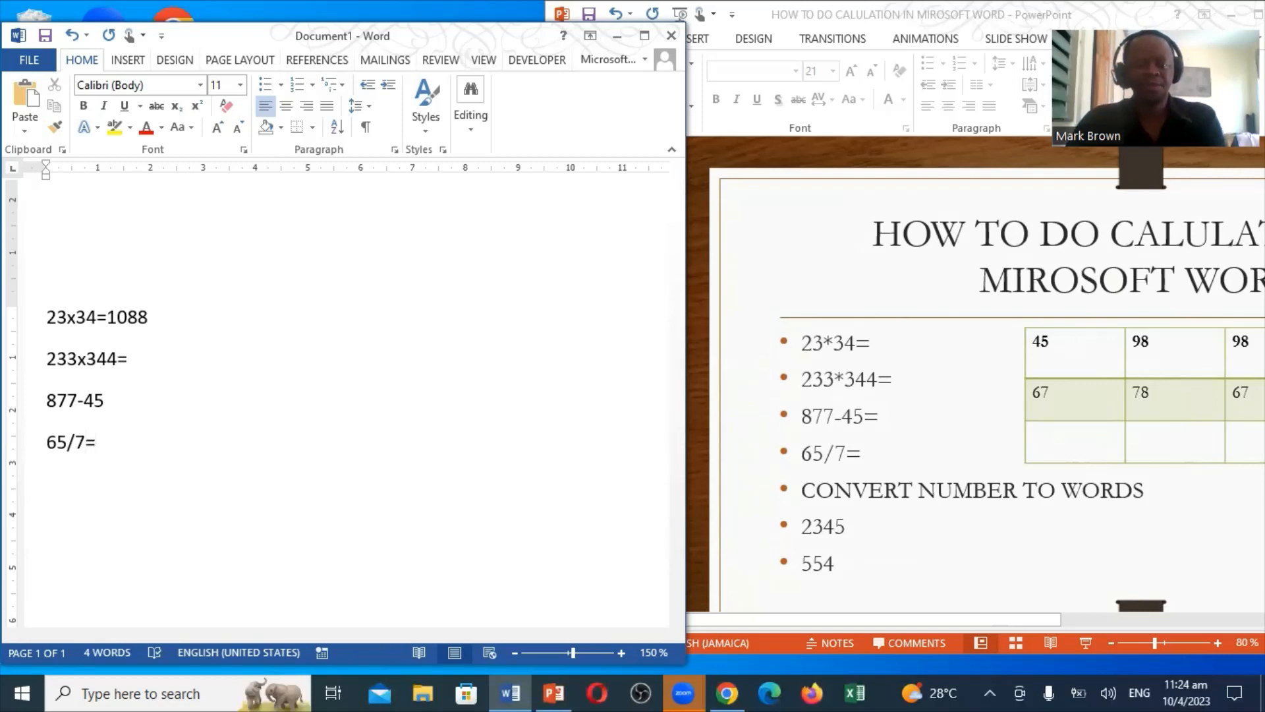
{"action": "key", "text": "Up"}
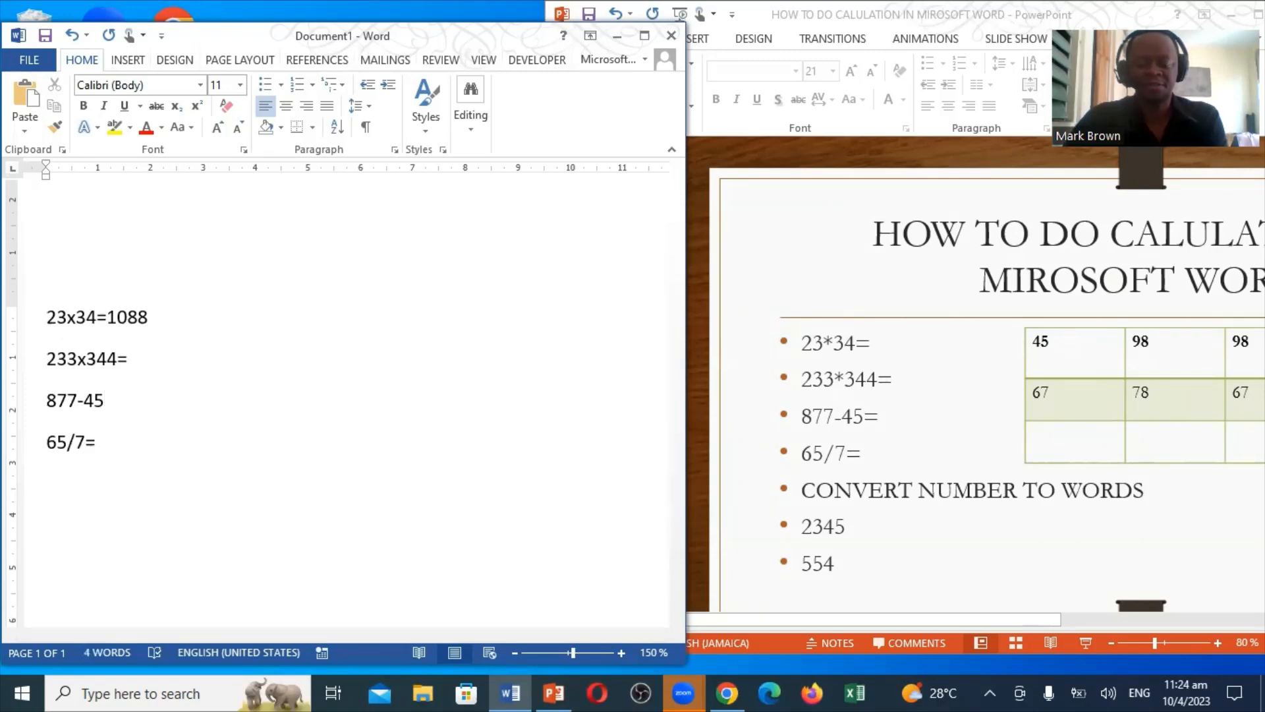
{"action": "type", "text": "="}
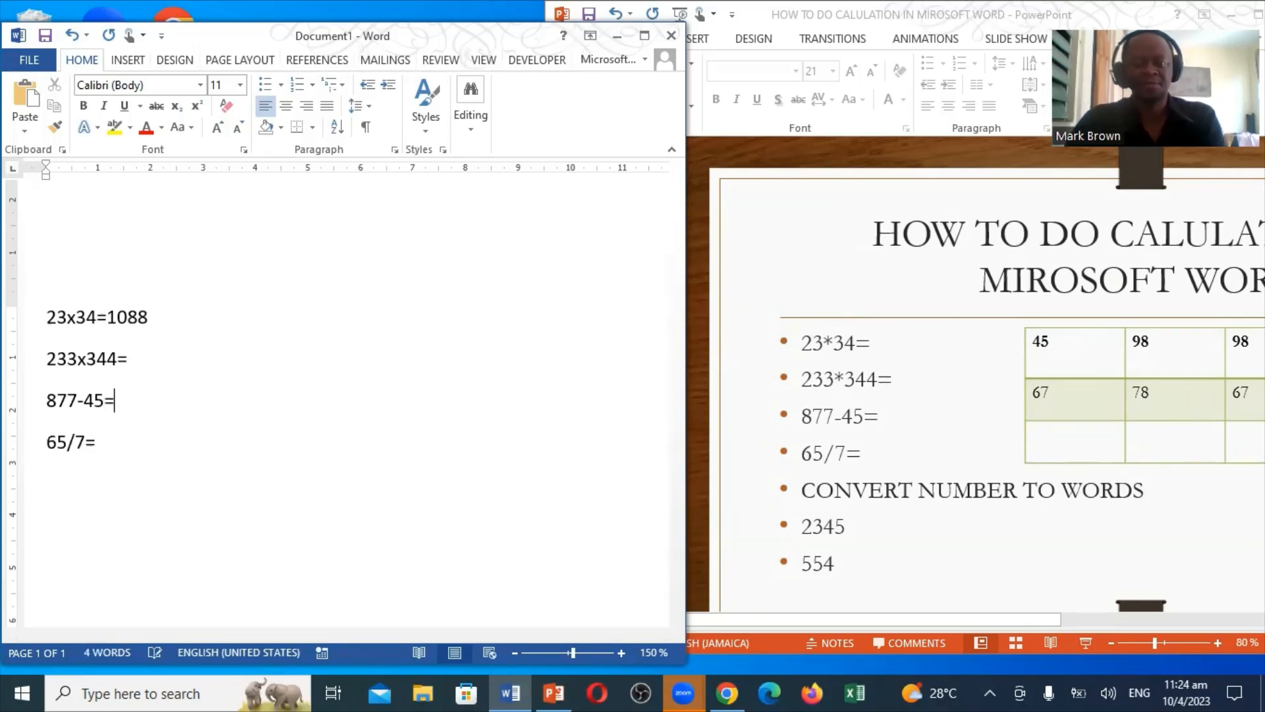
Maximize the document window and enlarge the text of all four problem lines to 18 pt.
{"action": "left_click", "coordinate": [644, 36]}
{"action": "left_click", "coordinate": [646, 38]}
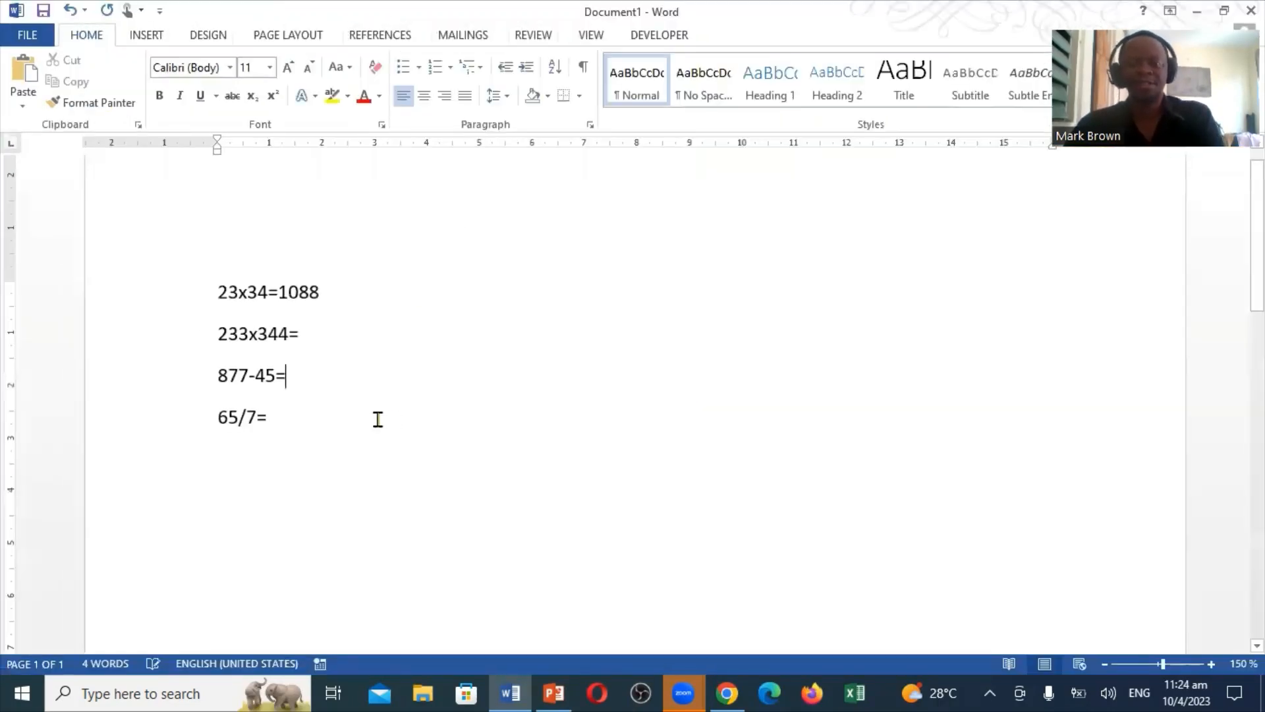
{"action": "left_click", "coordinate": [322, 341]}
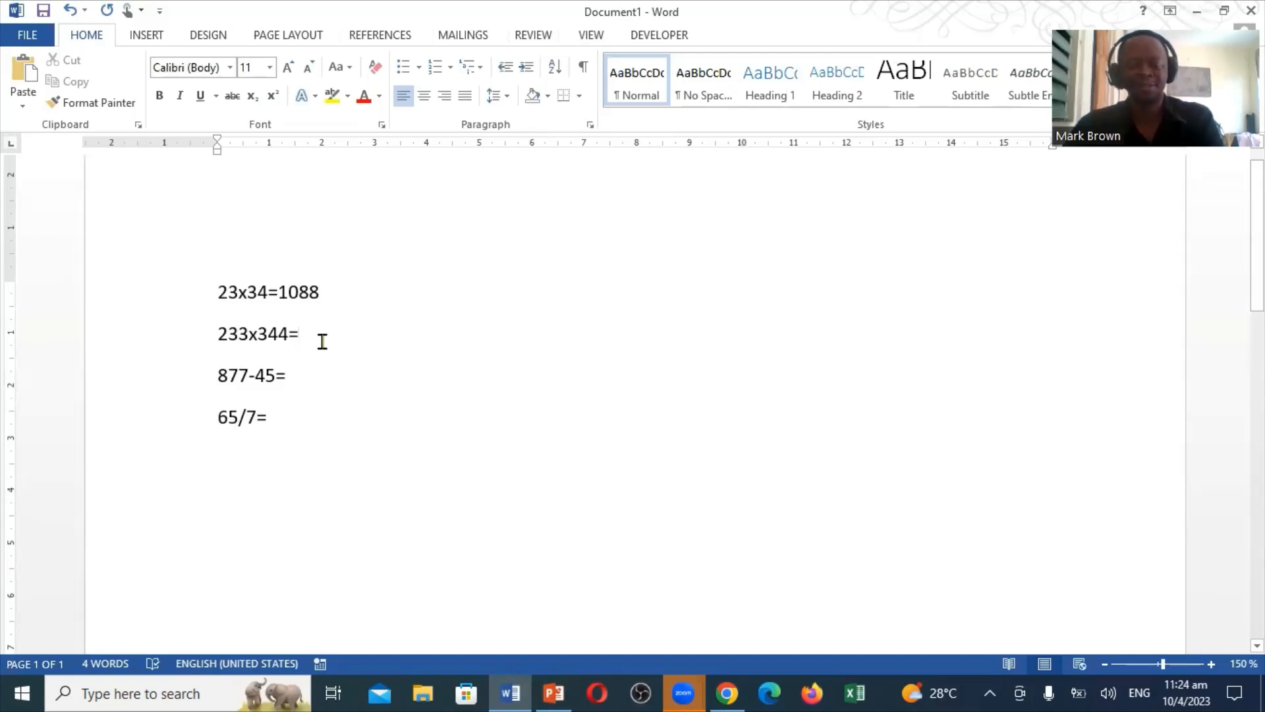
{"action": "left_click_drag", "start_coordinate": [214, 277], "coordinate": [277, 424]}
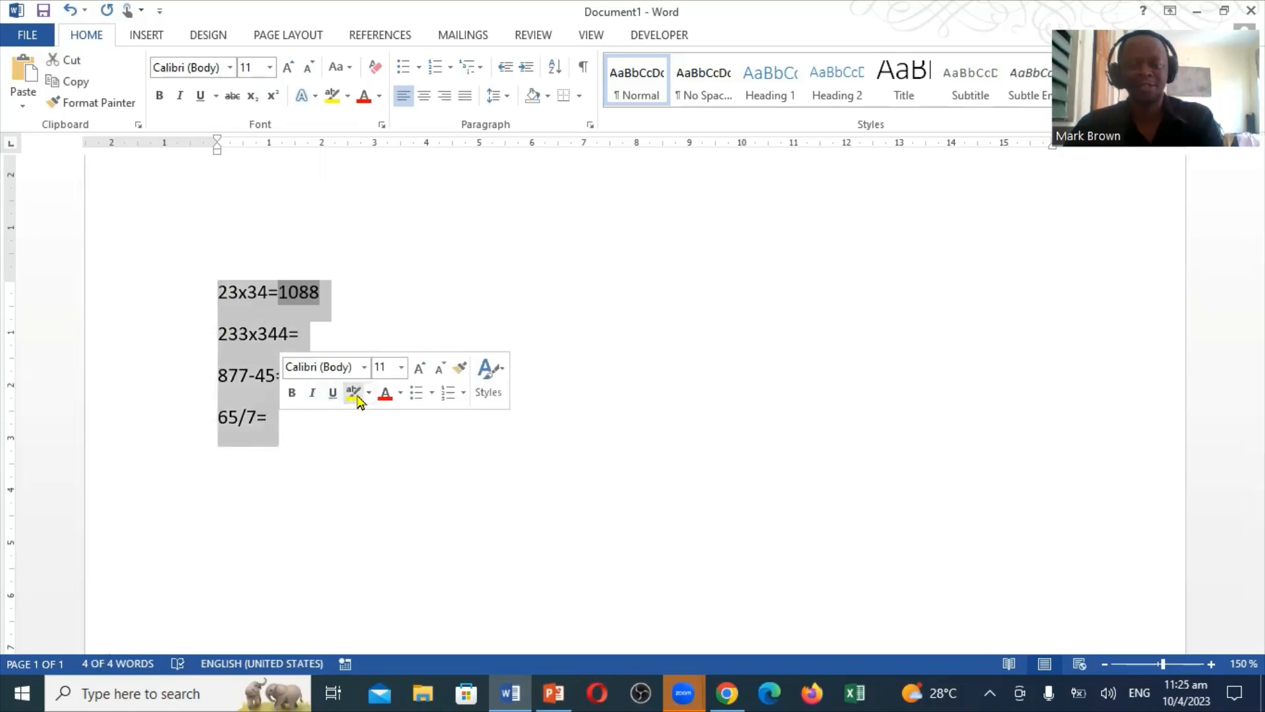
{"action": "left_click", "coordinate": [420, 369]}
{"action": "left_click", "coordinate": [420, 368]}
{"action": "left_click", "coordinate": [420, 368]}
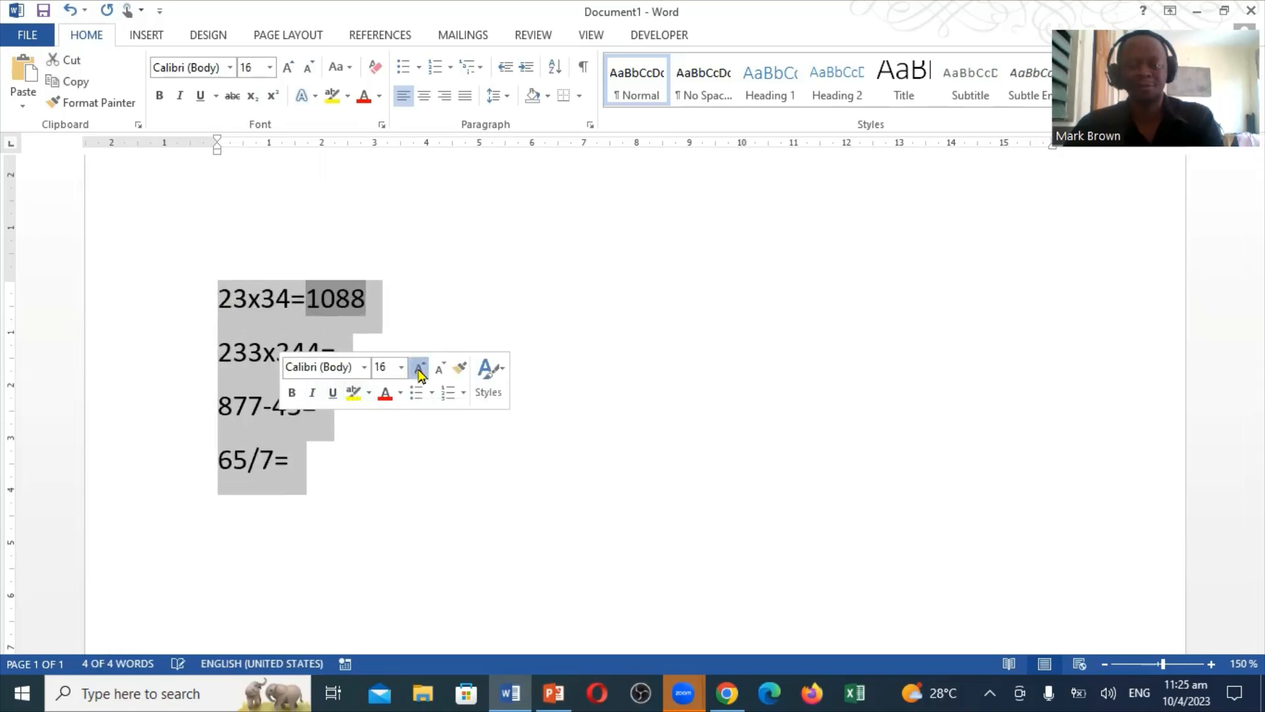
{"action": "left_click", "coordinate": [420, 368]}
{"action": "left_click", "coordinate": [461, 301]}
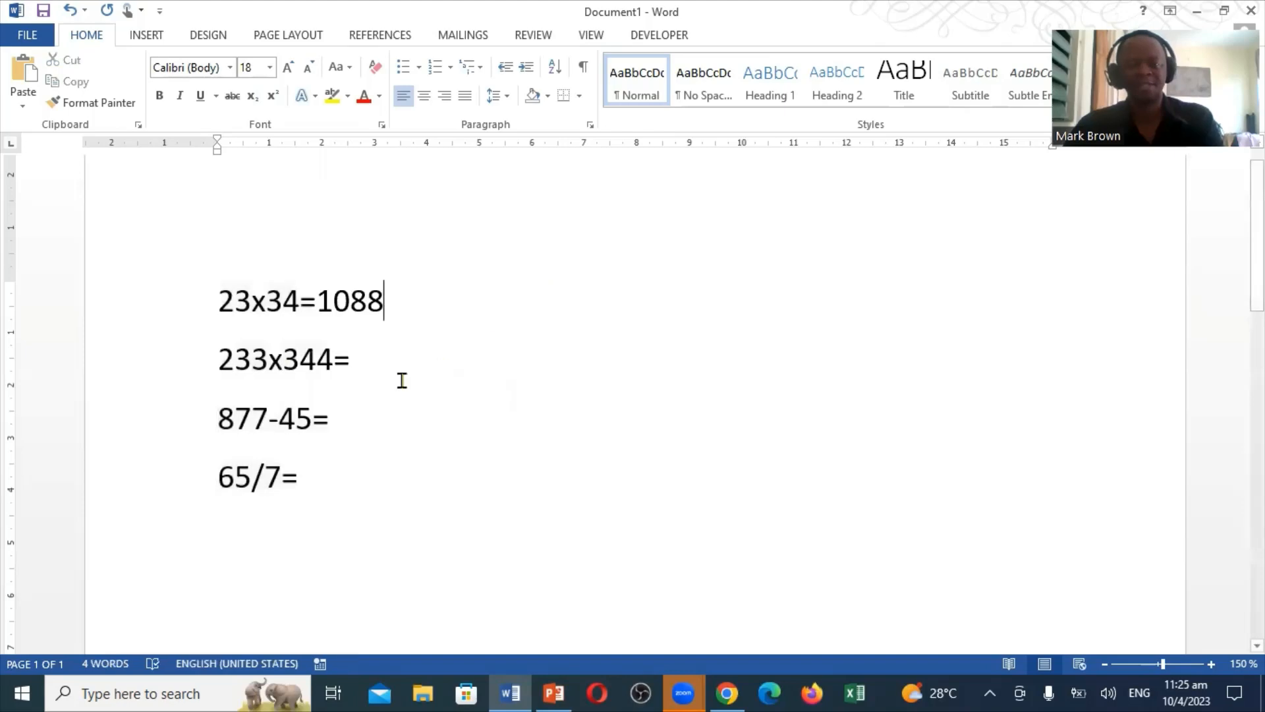
Insert an empty field after 233x344=, enter the formula =233*344 inside its braces and update the field.
{"action": "left_click", "coordinate": [385, 375]}
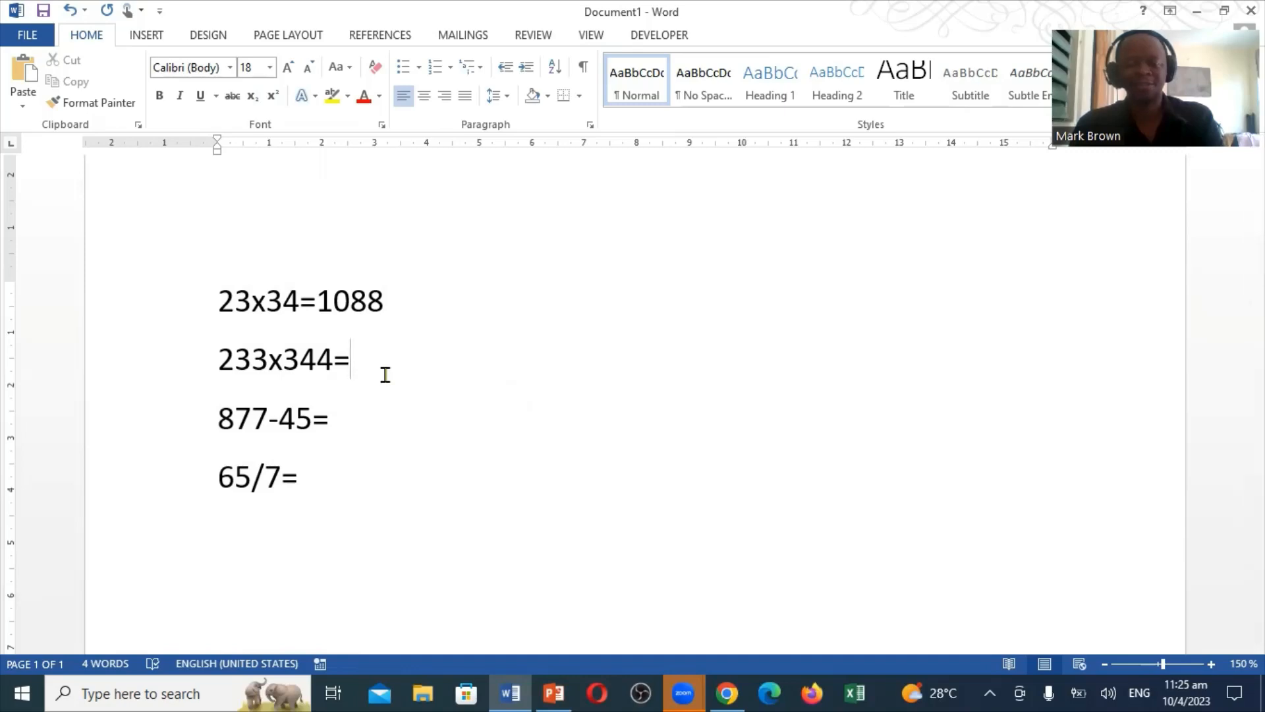
{"action": "key", "text": "ctrl+F9"}
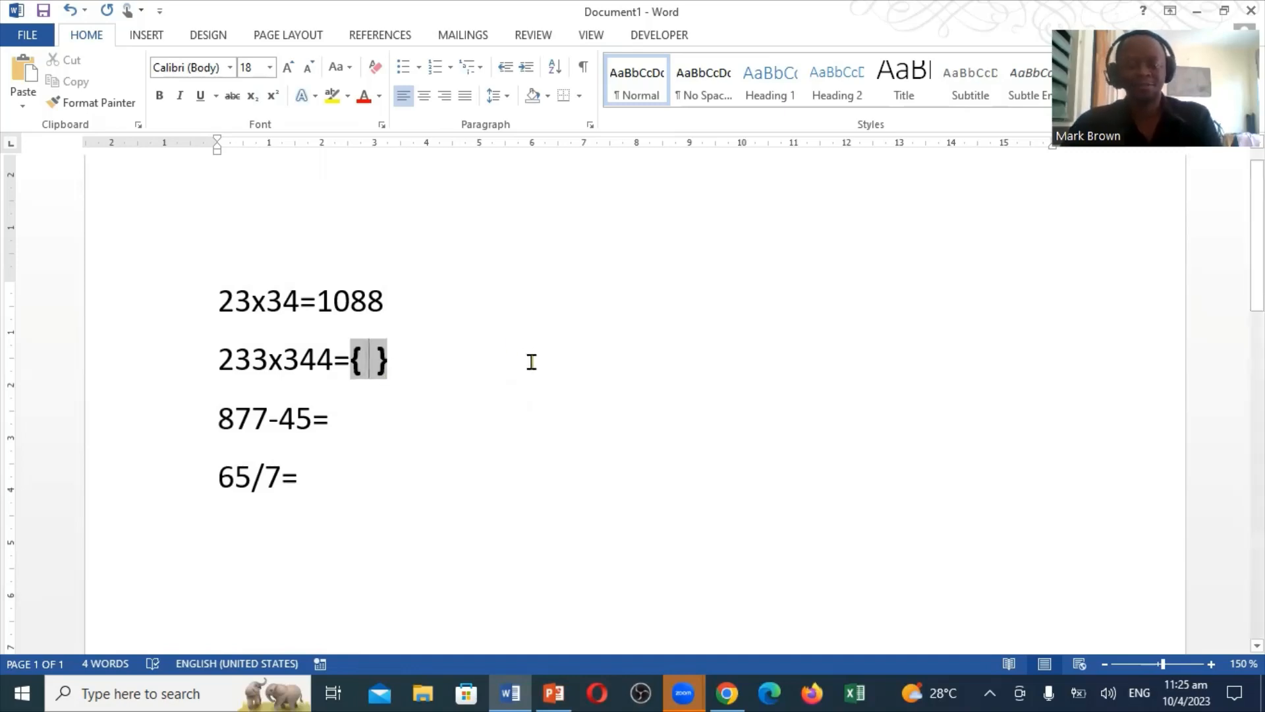
{"action": "type", "text": "= "}
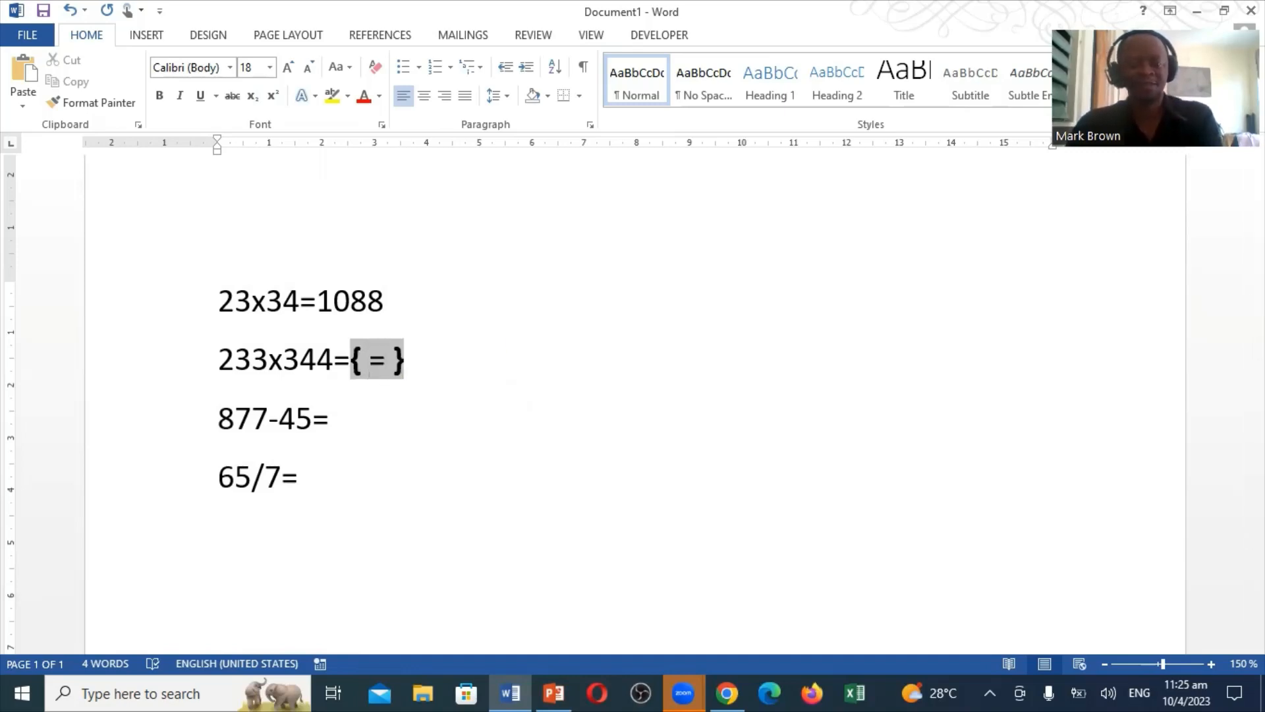
{"action": "type", "text": "2"}
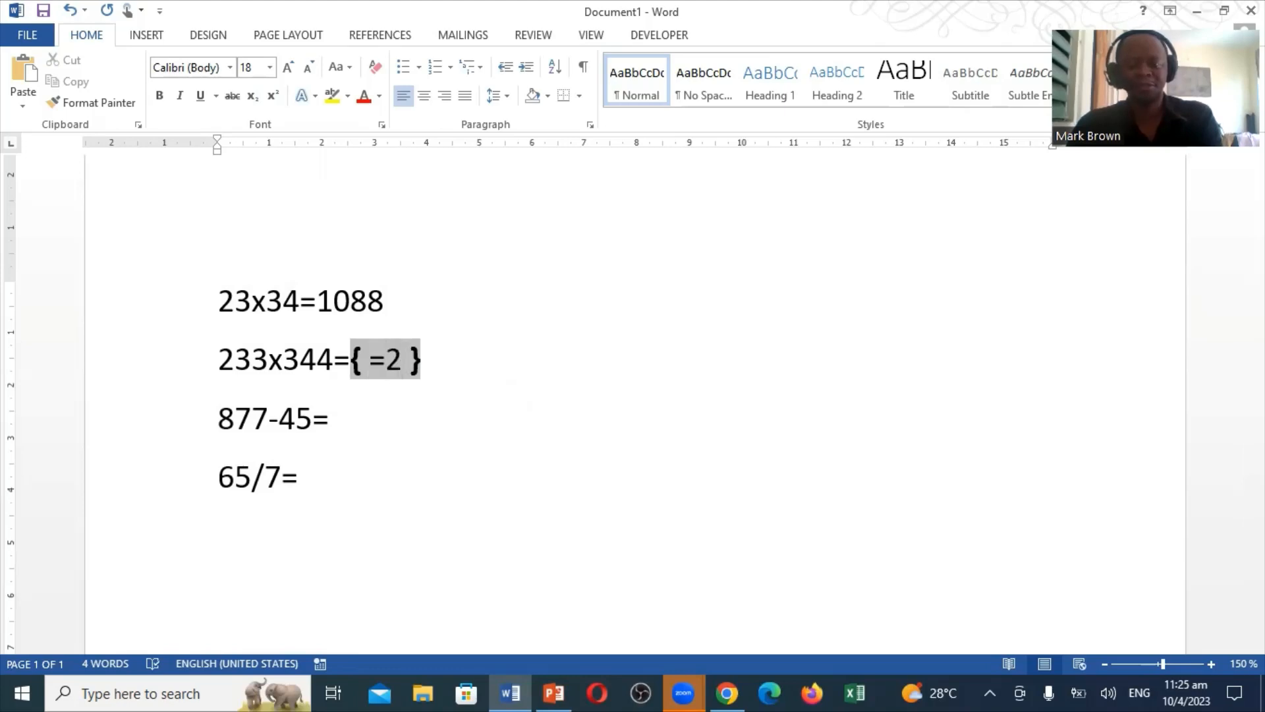
{"action": "type", "text": "33"}
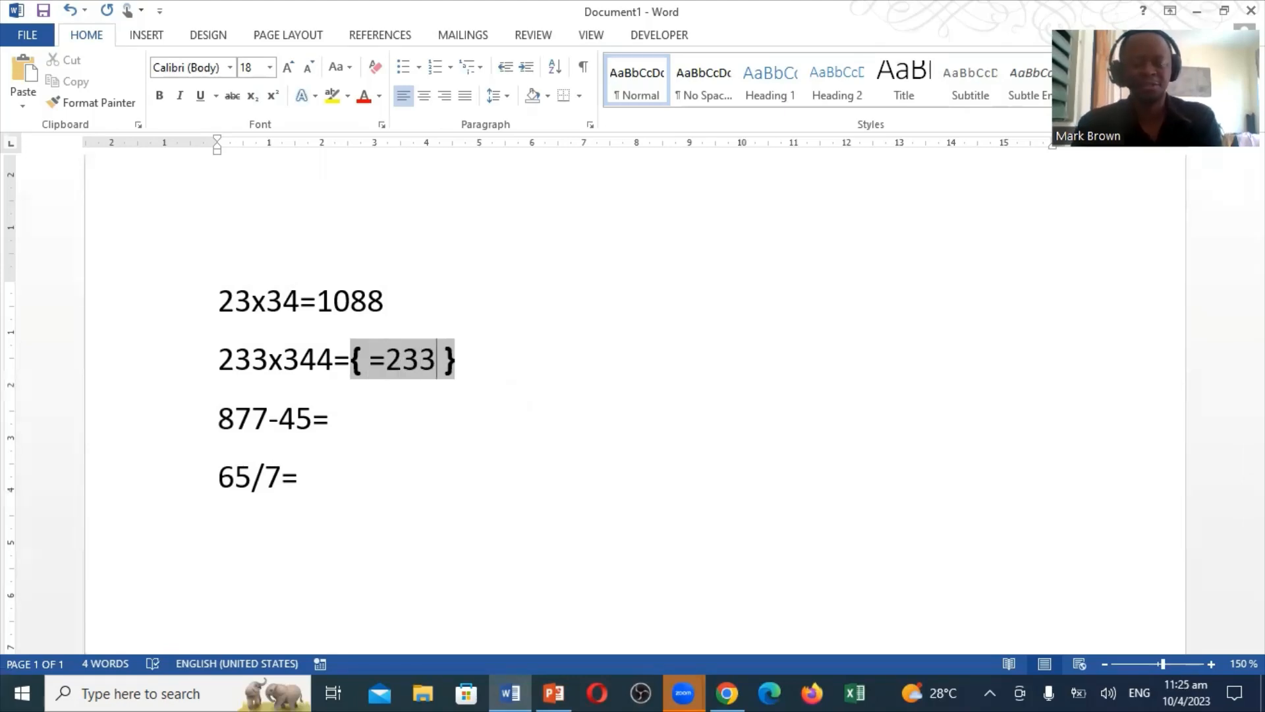
{"action": "type", "text": "*"}
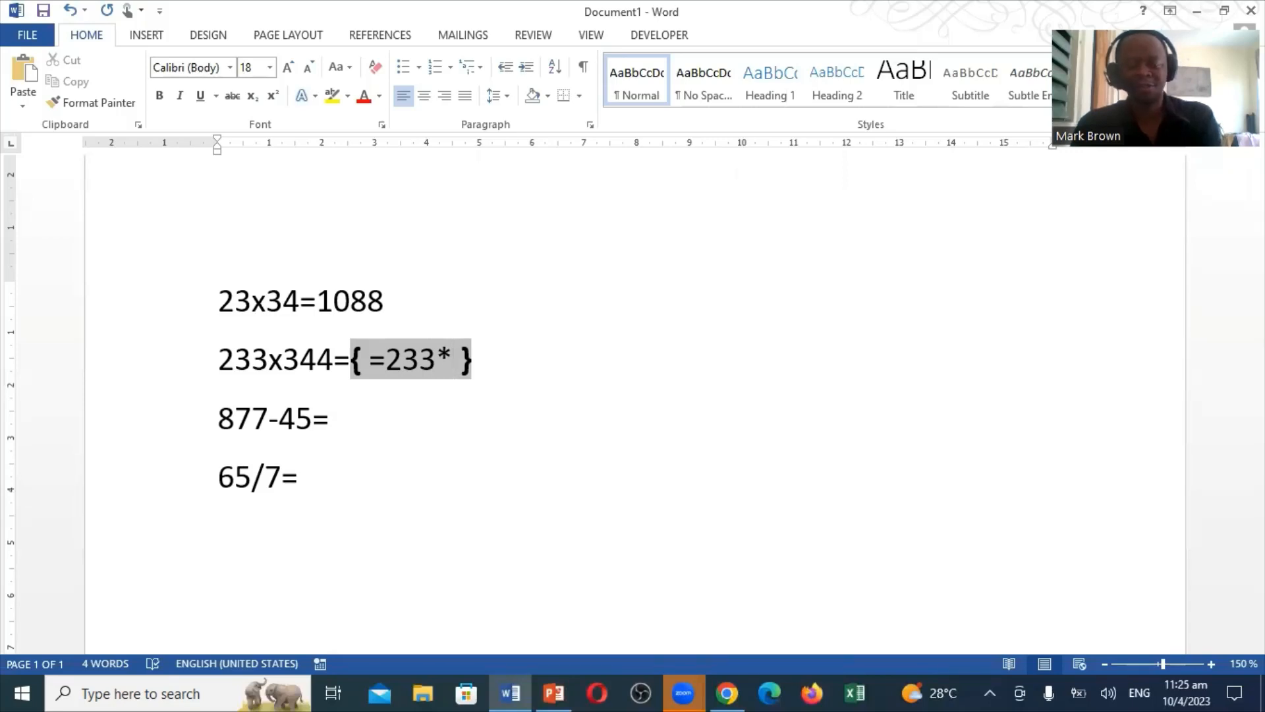
{"action": "type", "text": "344"}
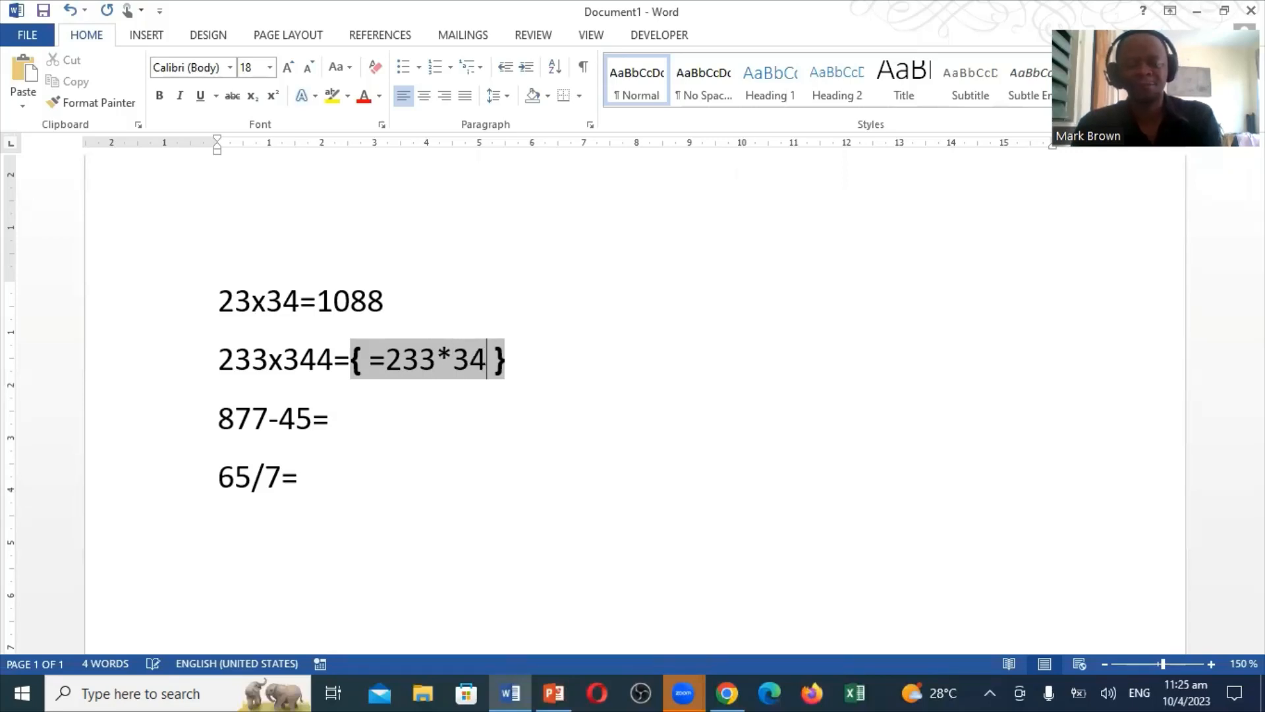
{"action": "right_click", "coordinate": [455, 349]}
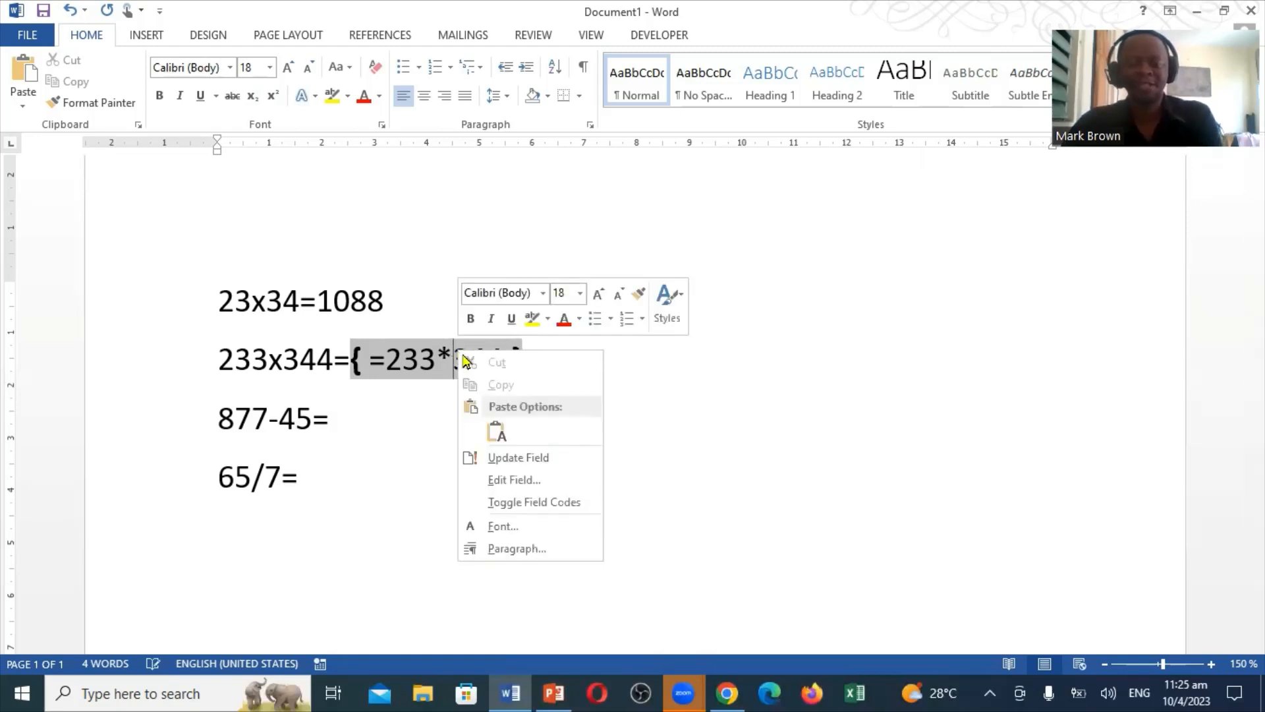
{"action": "left_click", "coordinate": [507, 457]}
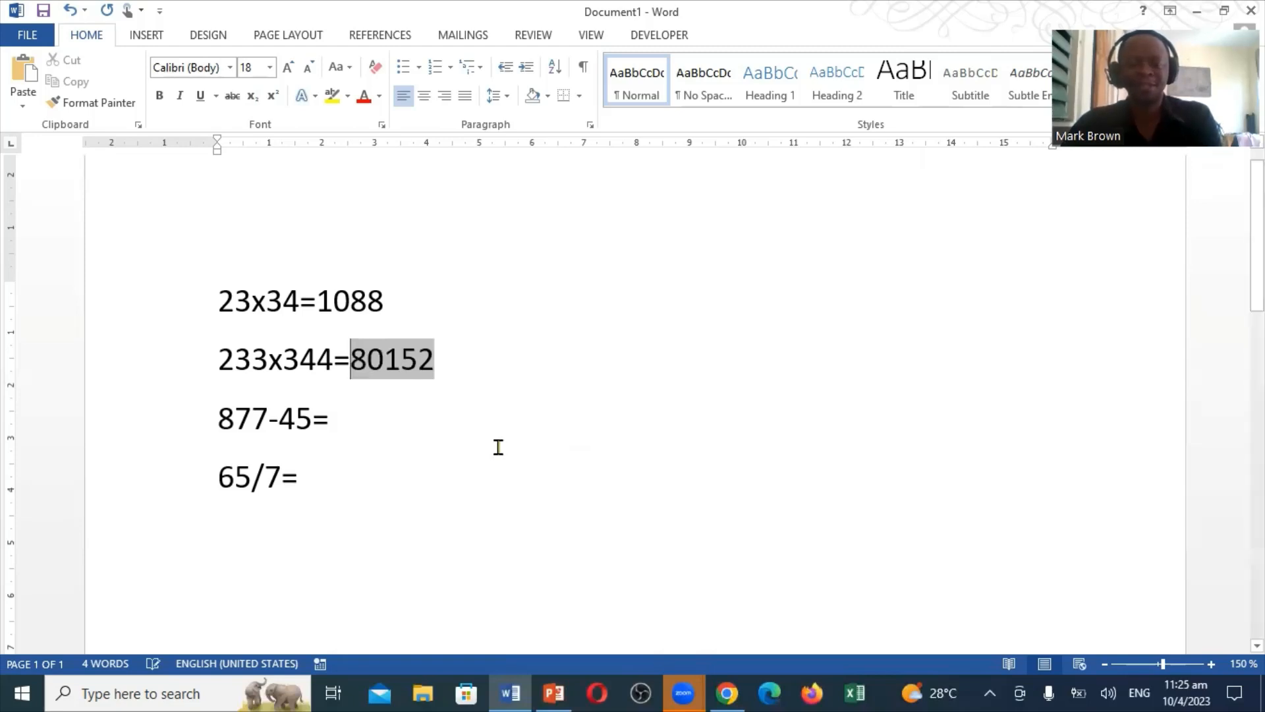
Insert an empty field after 877-45=, enter the formula =977-45 inside its braces and update the field.
{"action": "left_click", "coordinate": [360, 419]}
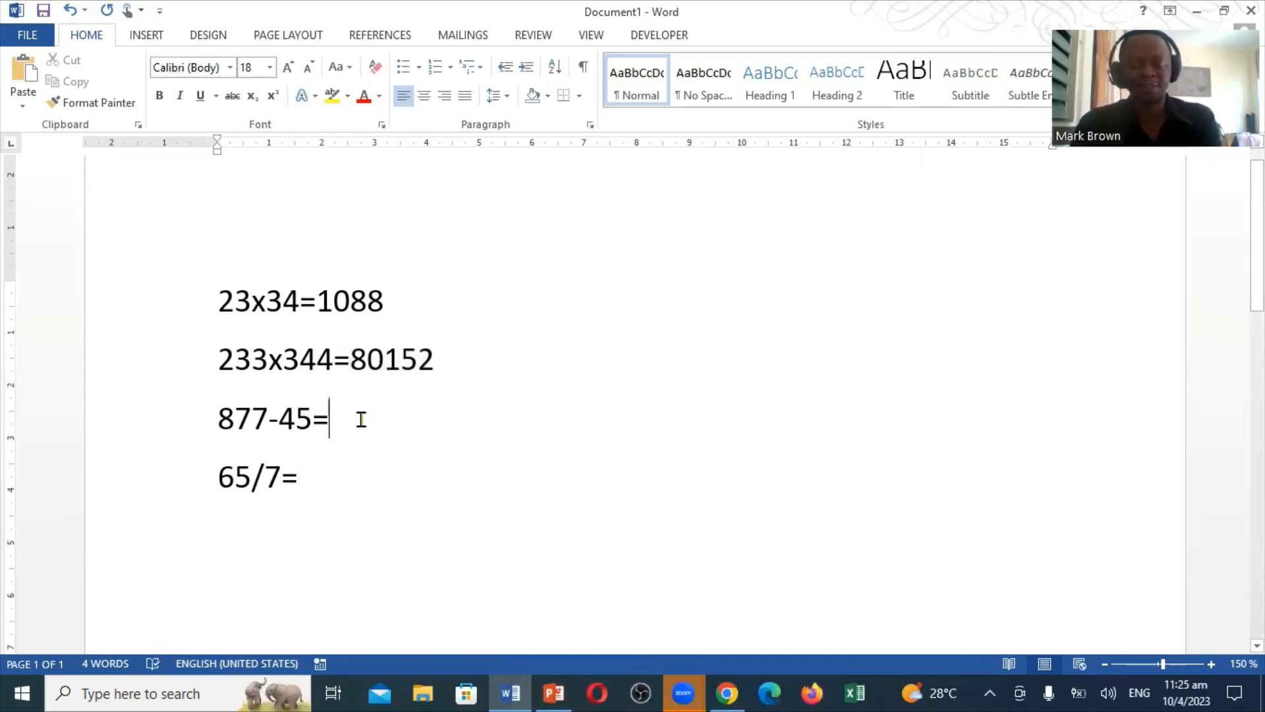
{"action": "key", "text": "ctrl+F9"}
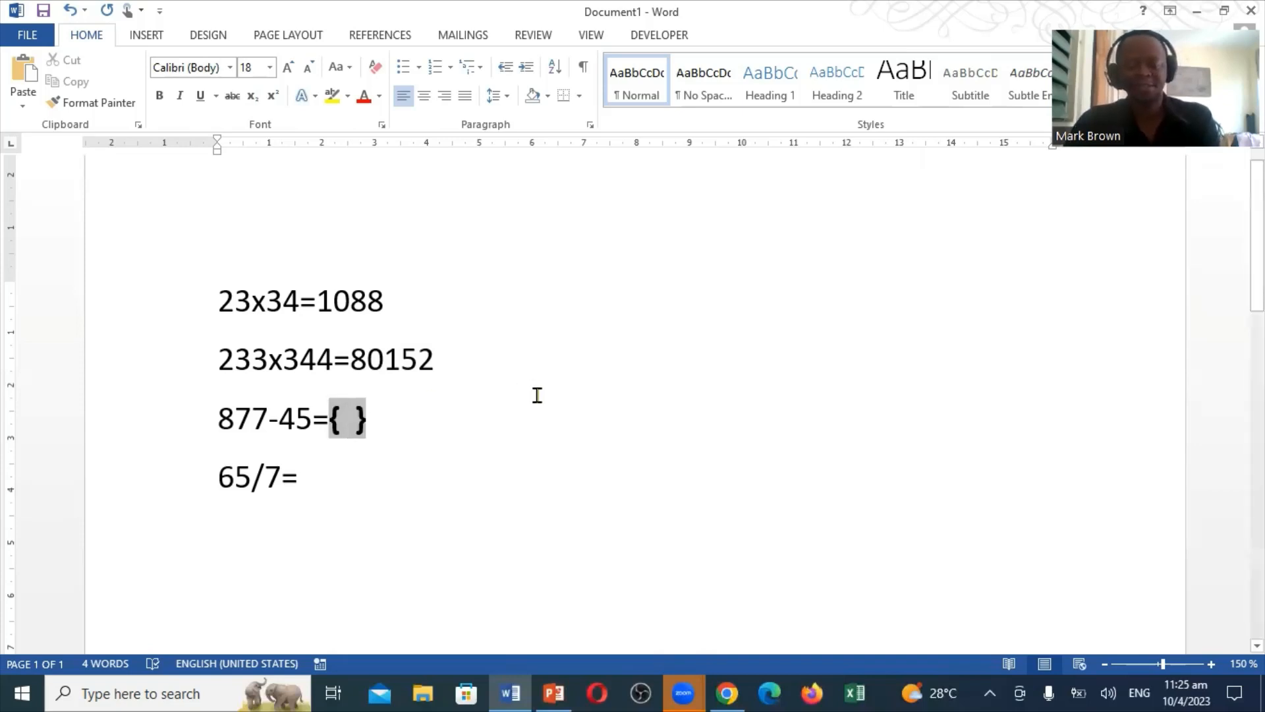
{"action": "type", "text": "= "}
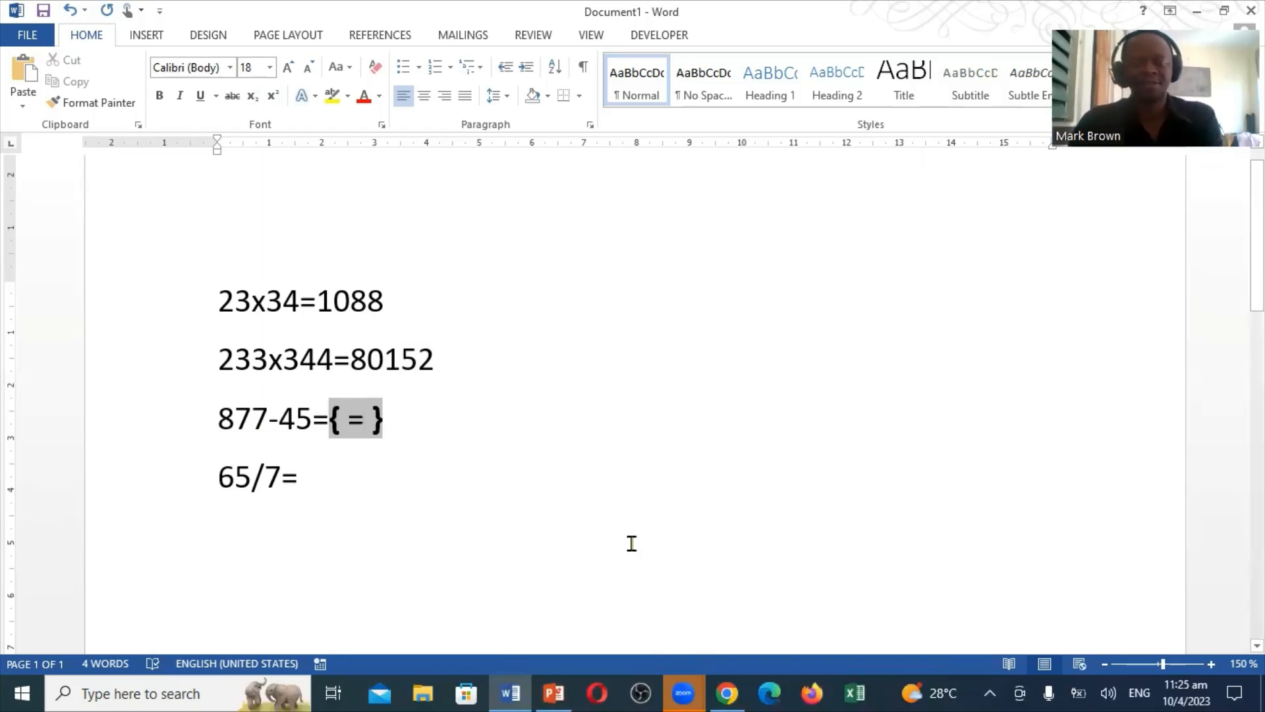
{"action": "type", "text": "977"}
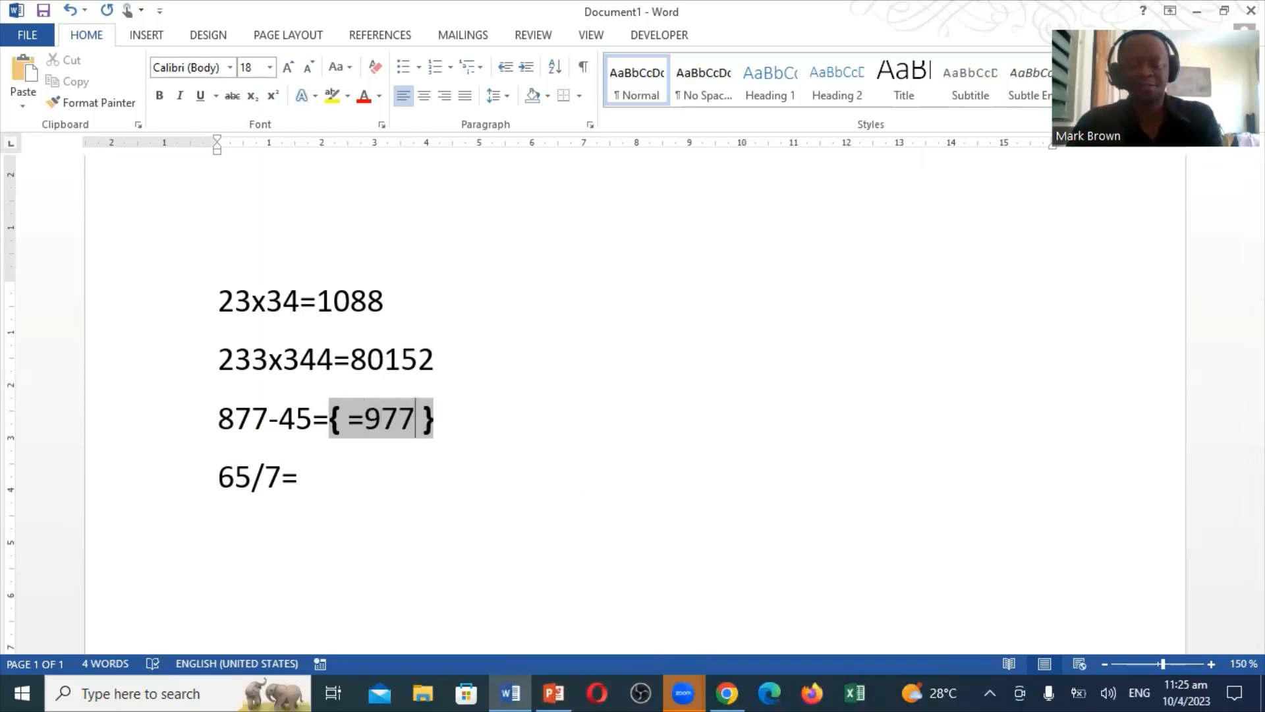
{"action": "type", "text": "-"}
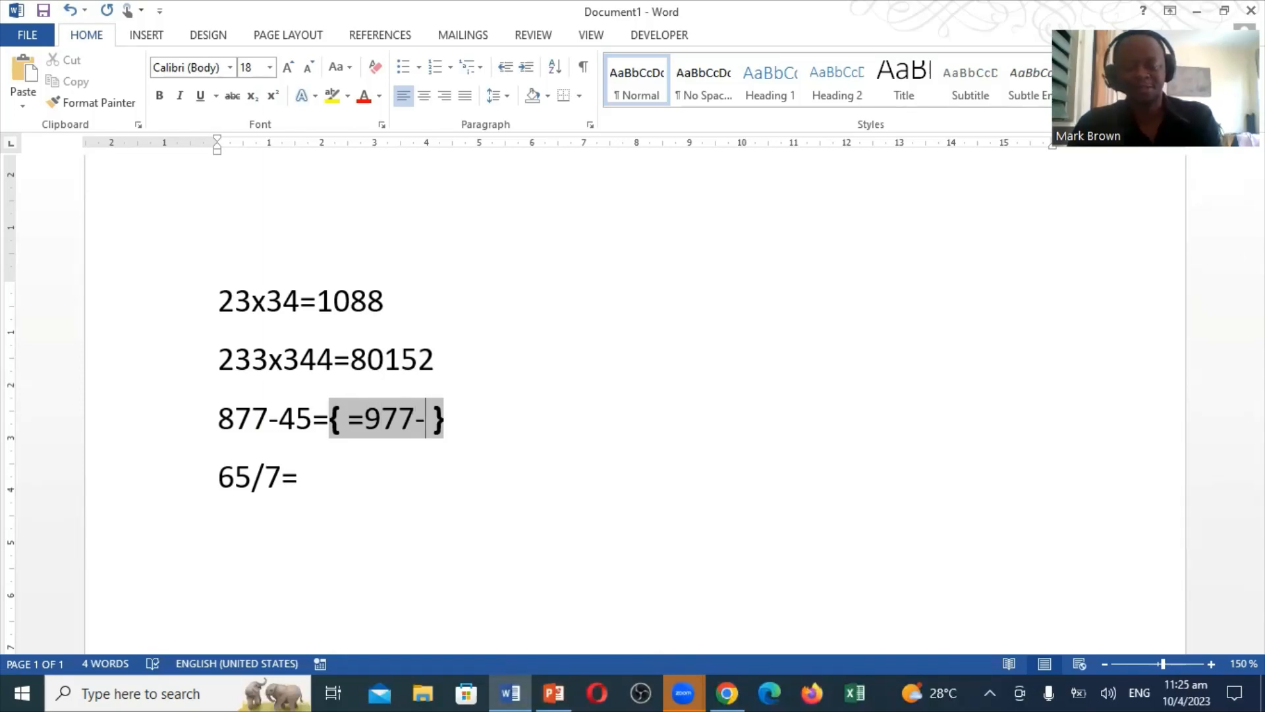
{"action": "type", "text": "45"}
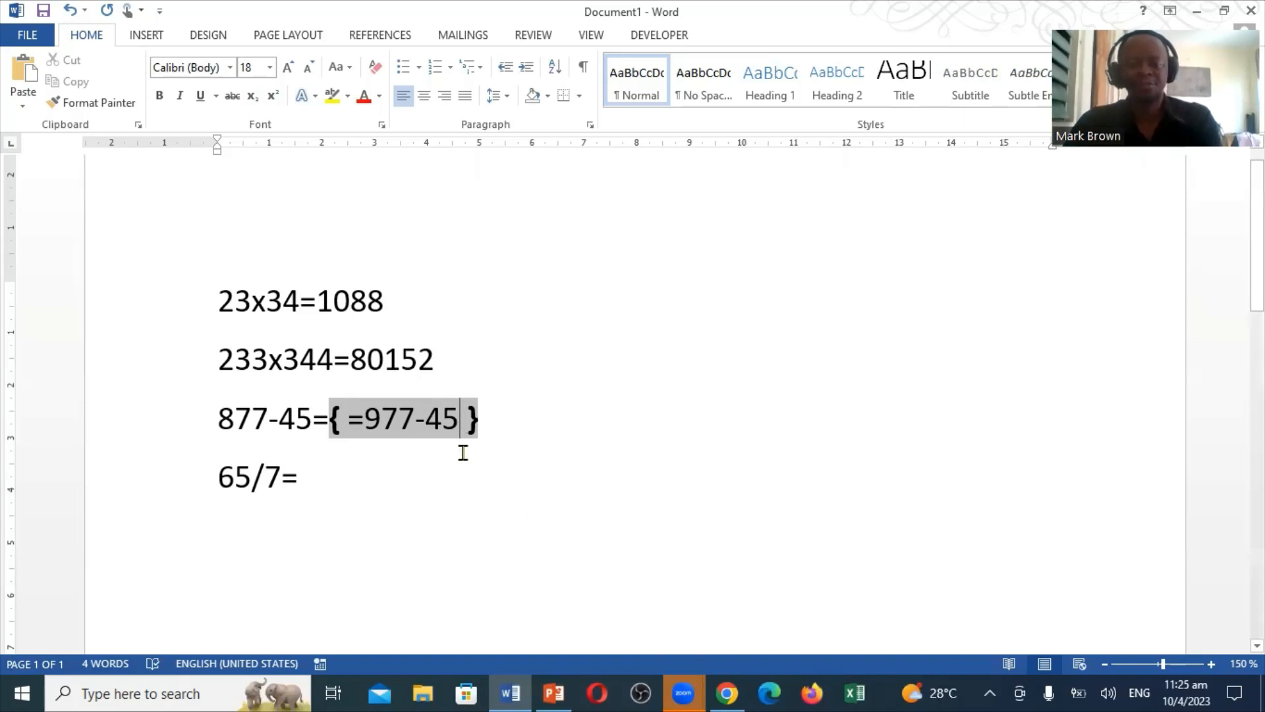
{"action": "right_click", "coordinate": [435, 427]}
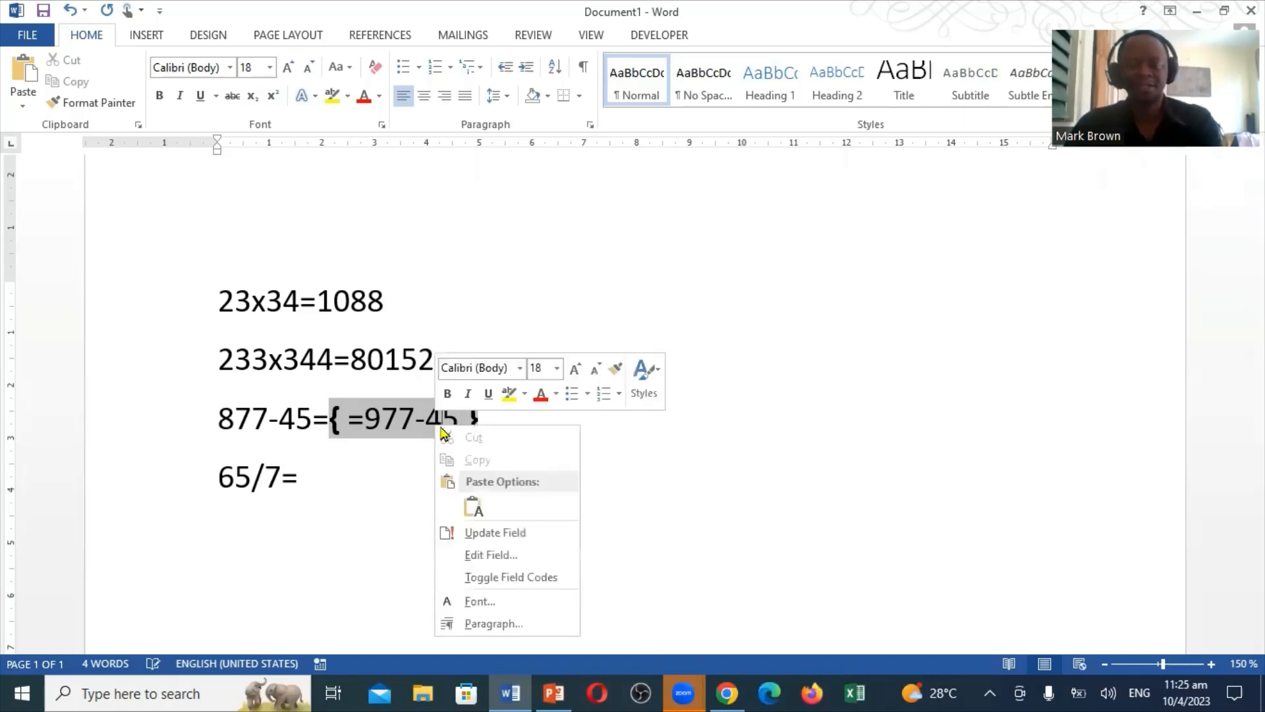
{"action": "left_click", "coordinate": [504, 542]}
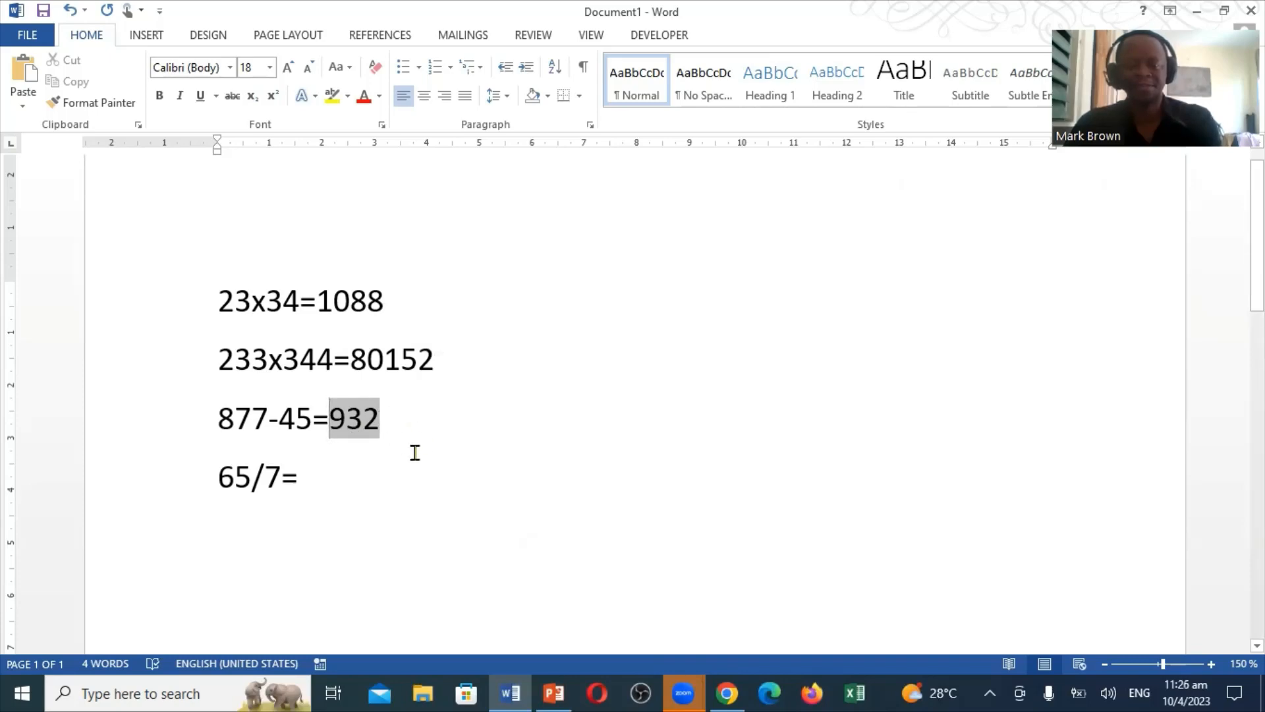
Delete the incorrect result field after 877-45=.
{"action": "left_click", "coordinate": [391, 420]}
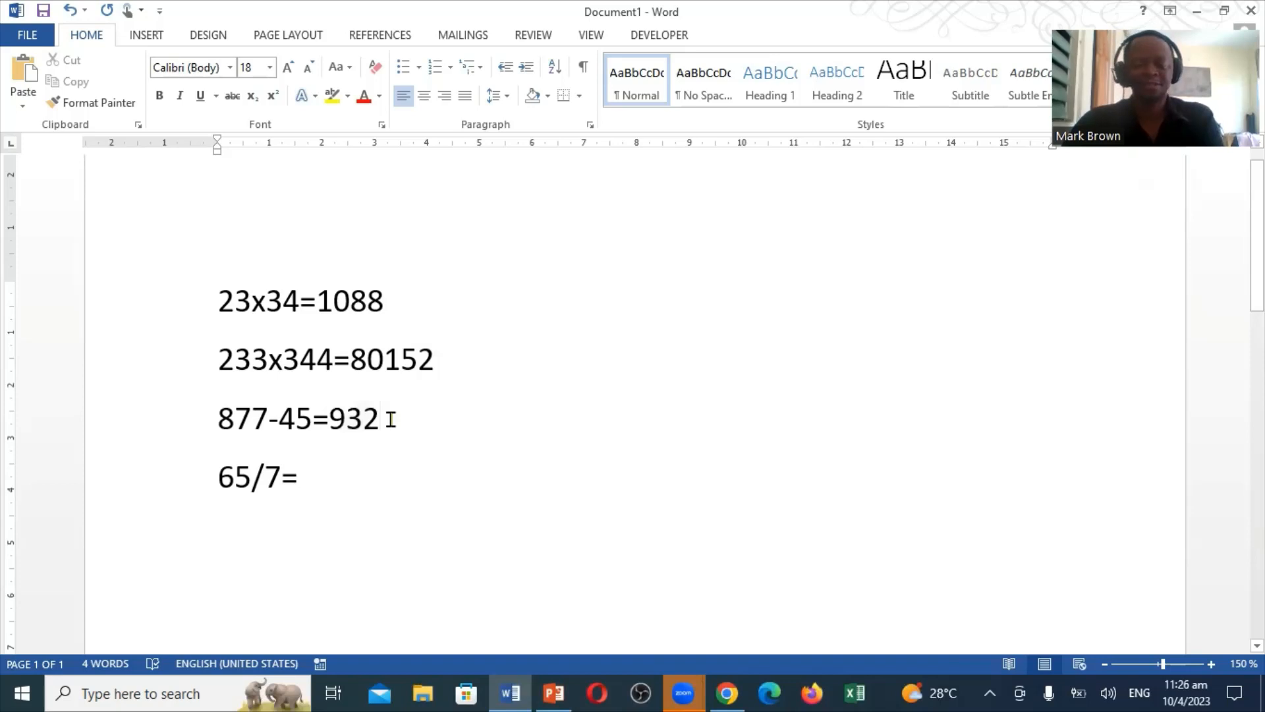
{"action": "key", "text": "BackSpace"}
{"action": "key", "text": "BackSpace"}
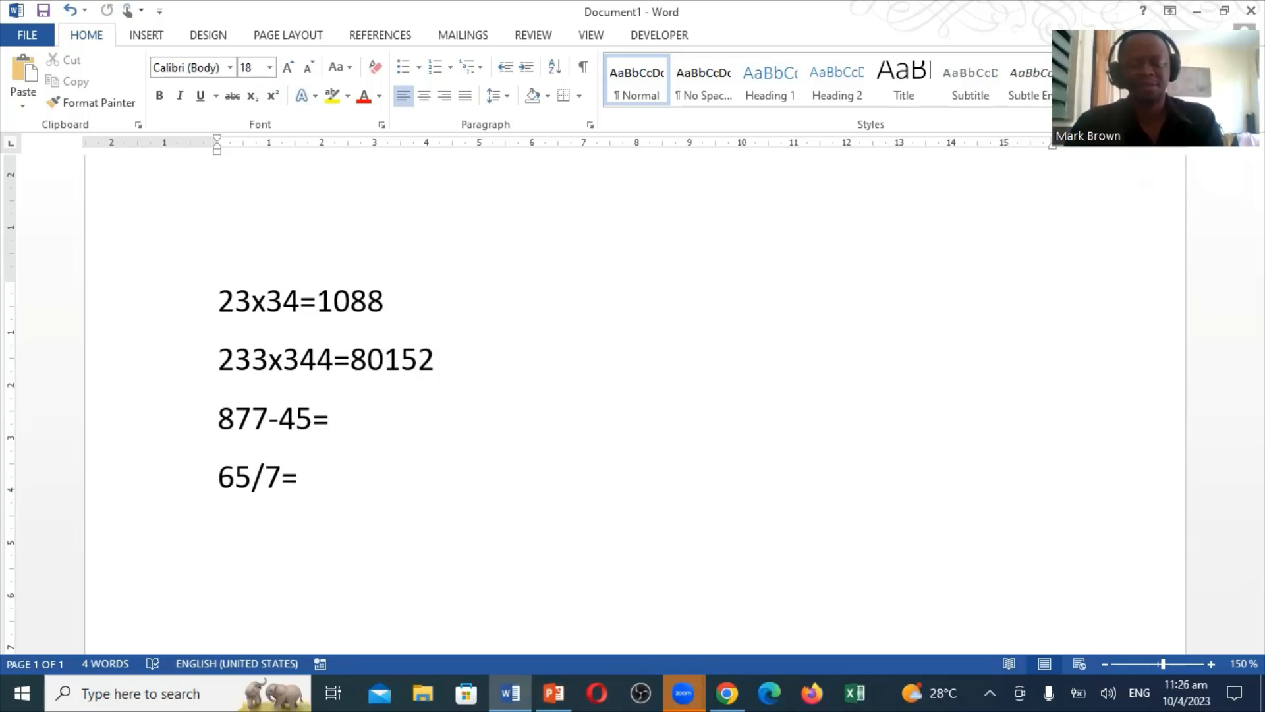
Insert an empty field after 877-45=, enter the formula =877-45 inside its braces and update the field.
{"action": "key", "text": "ctrl+F9"}
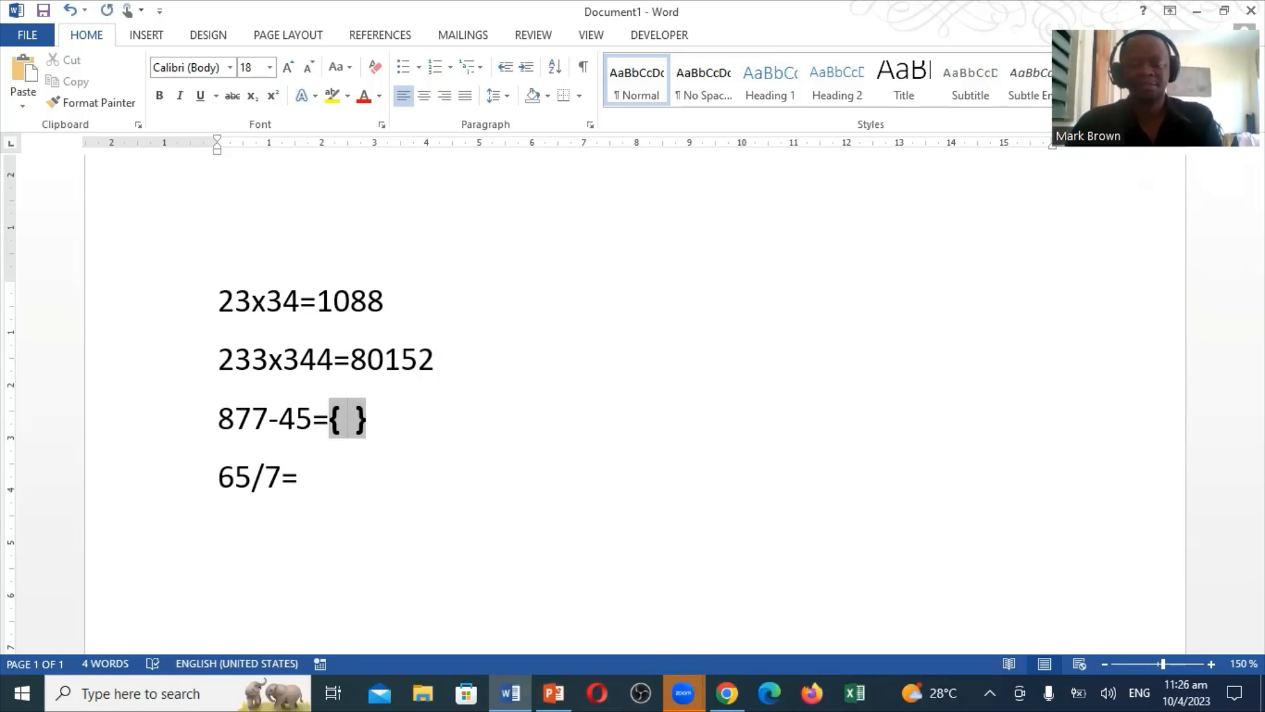
{"action": "type", "text": "= "}
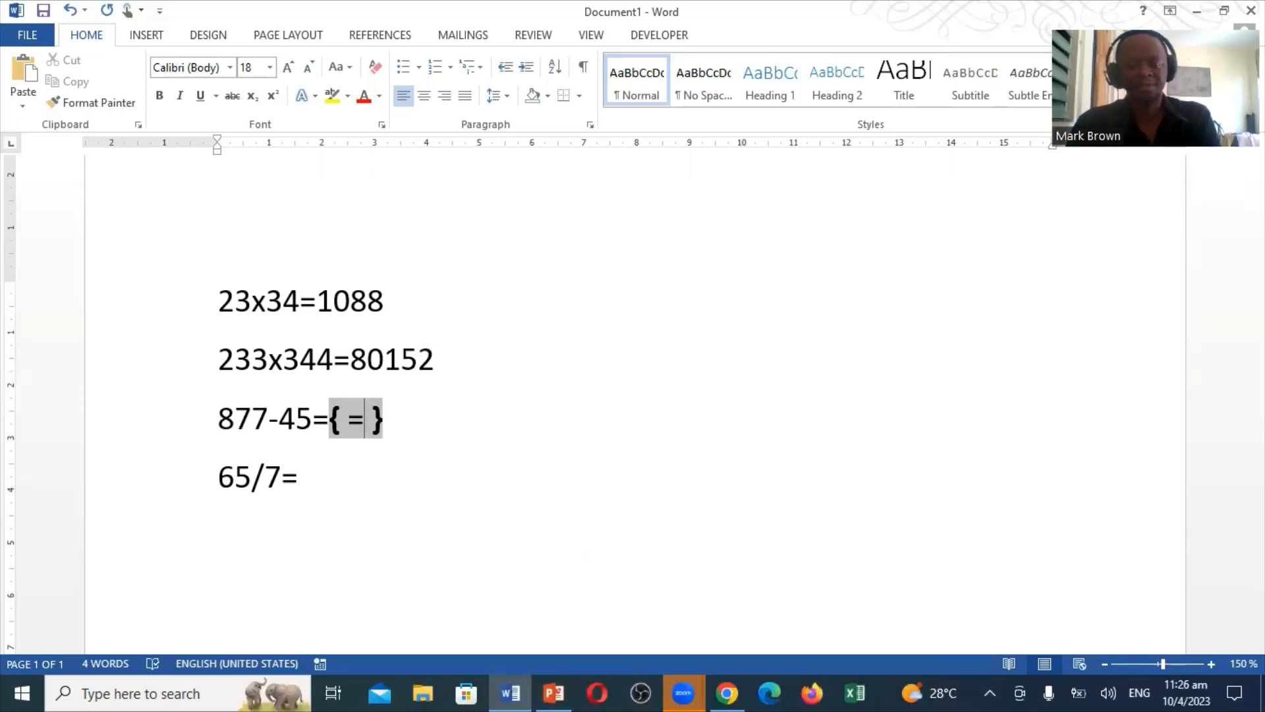
{"action": "type", "text": "877"}
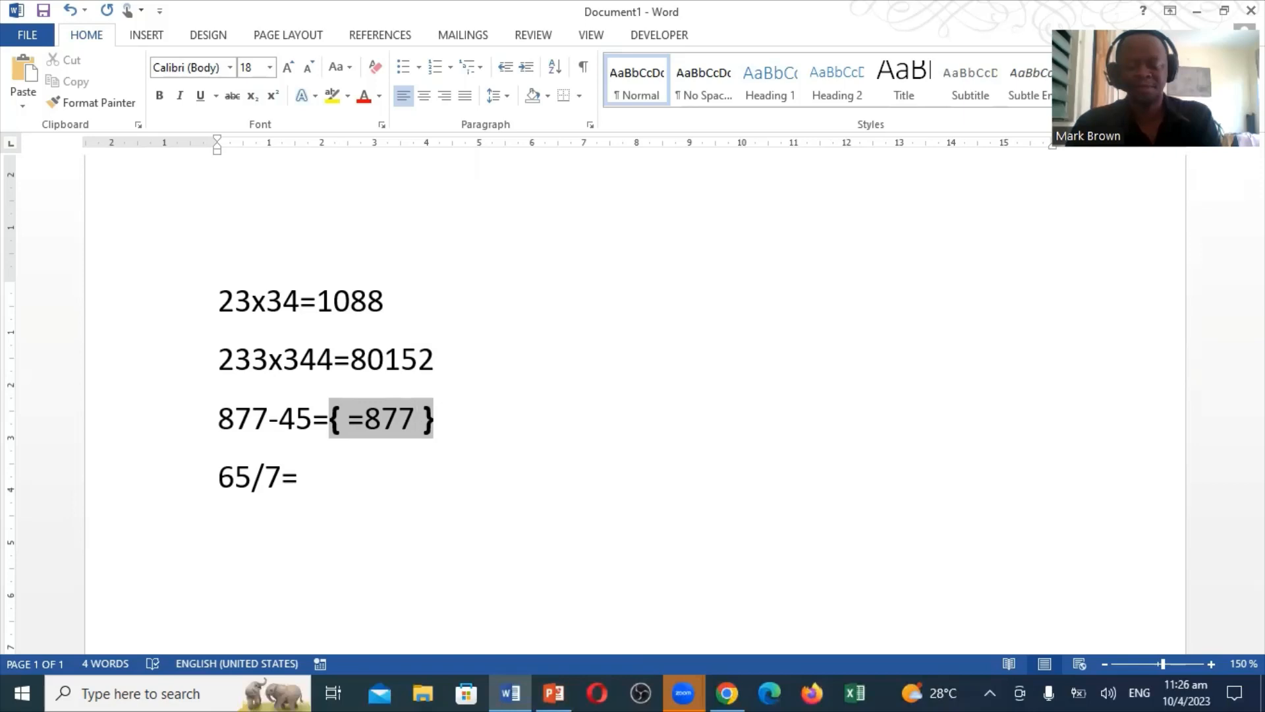
{"action": "type", "text": "-"}
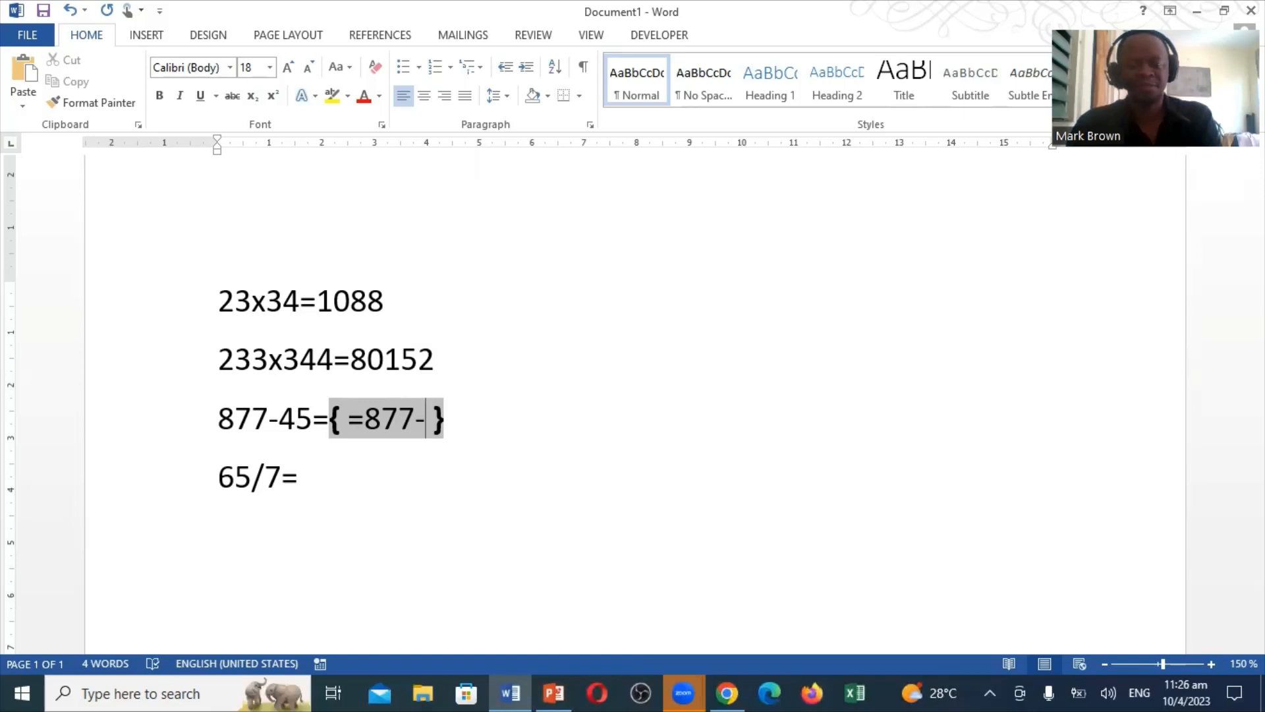
{"action": "type", "text": "45"}
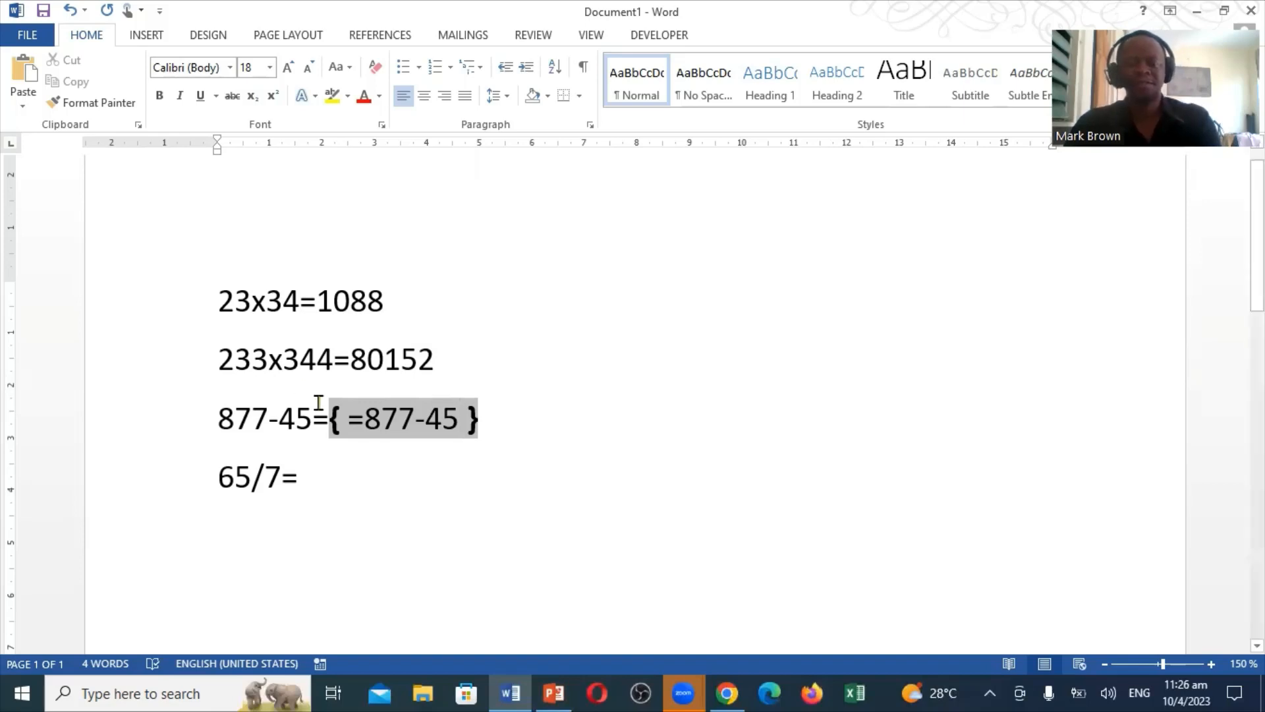
{"action": "right_click", "coordinate": [399, 416]}
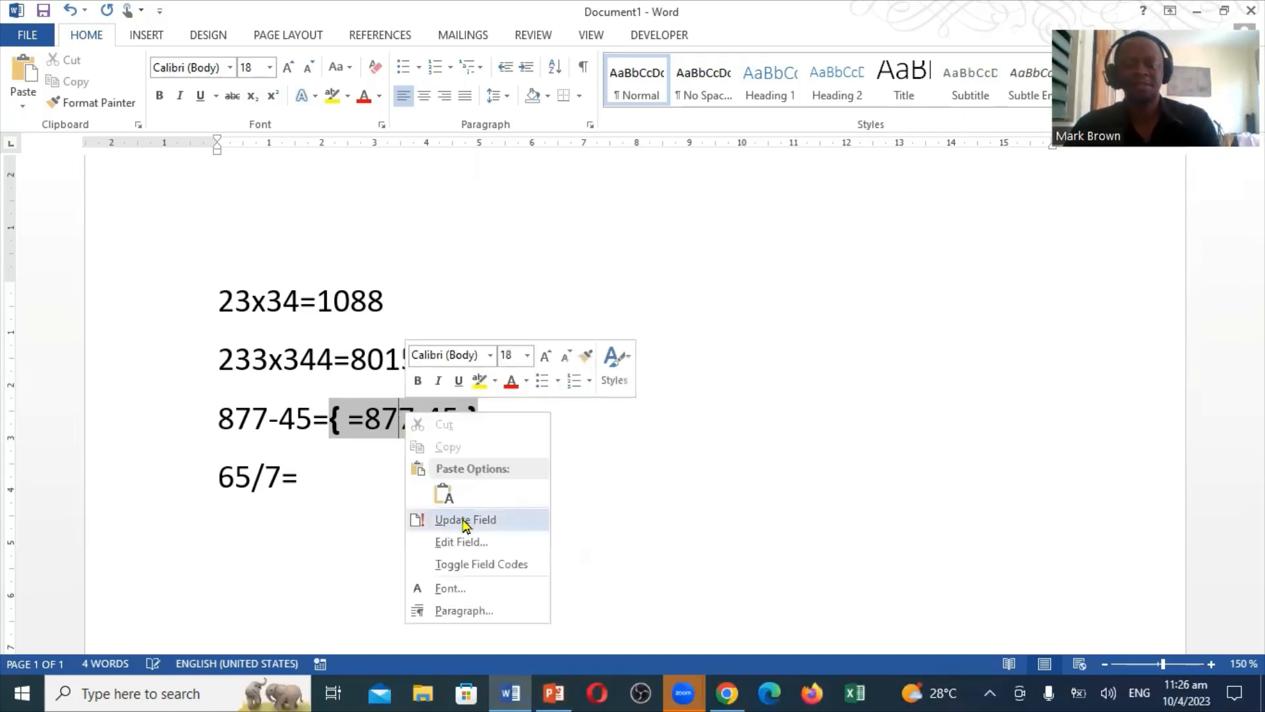
{"action": "left_click", "coordinate": [465, 520]}
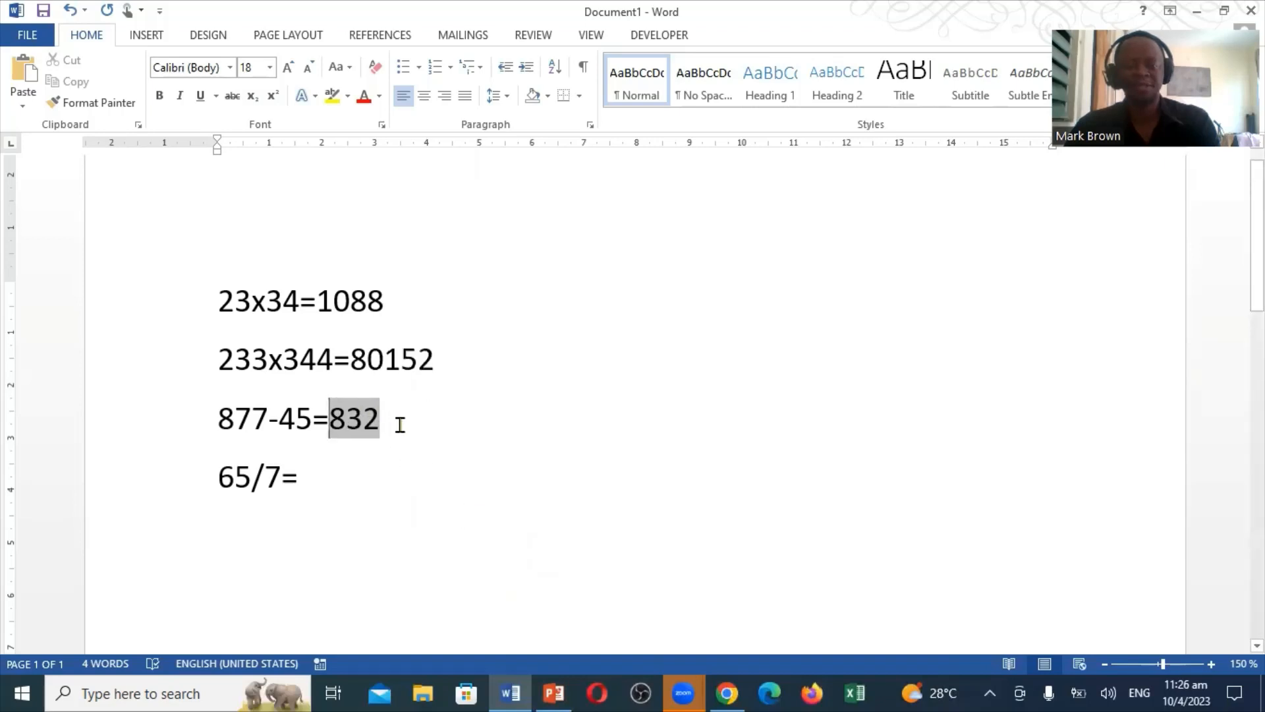
Insert an empty field after 65/7=, enter the formula =65/7 inside its braces and update the field.
{"action": "left_click", "coordinate": [315, 485]}
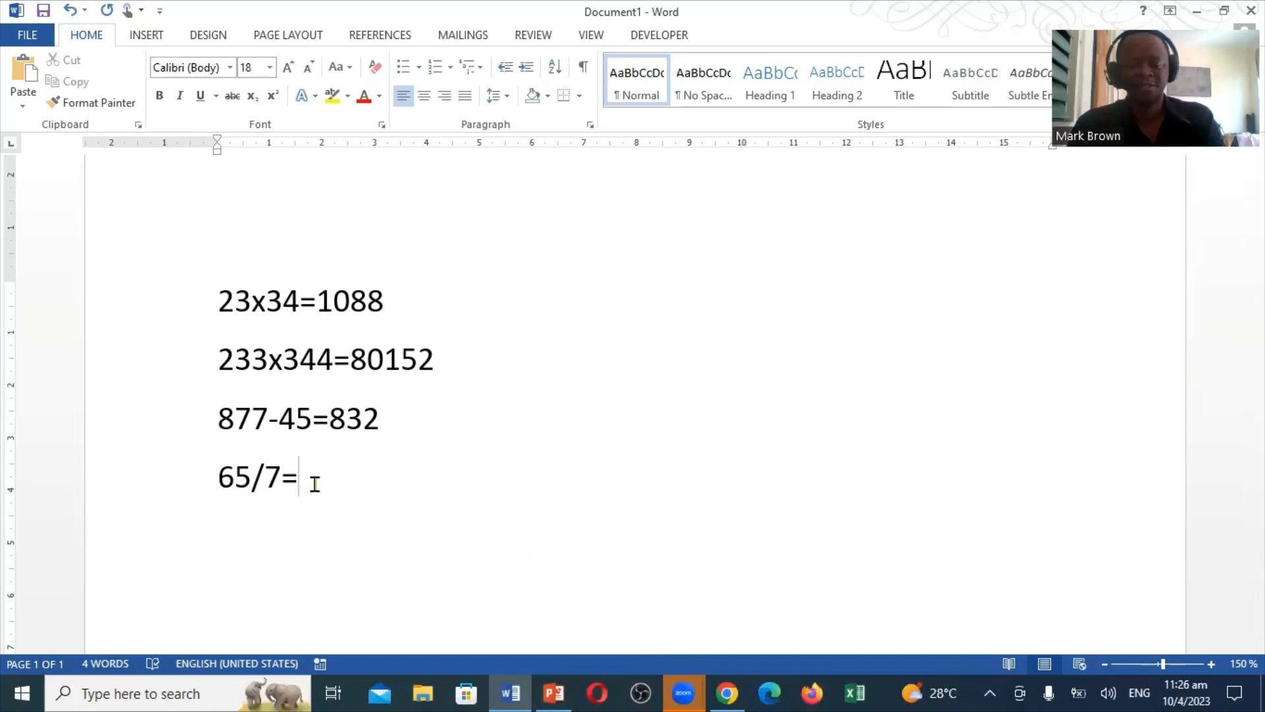
{"action": "key", "text": "ctrl+F9"}
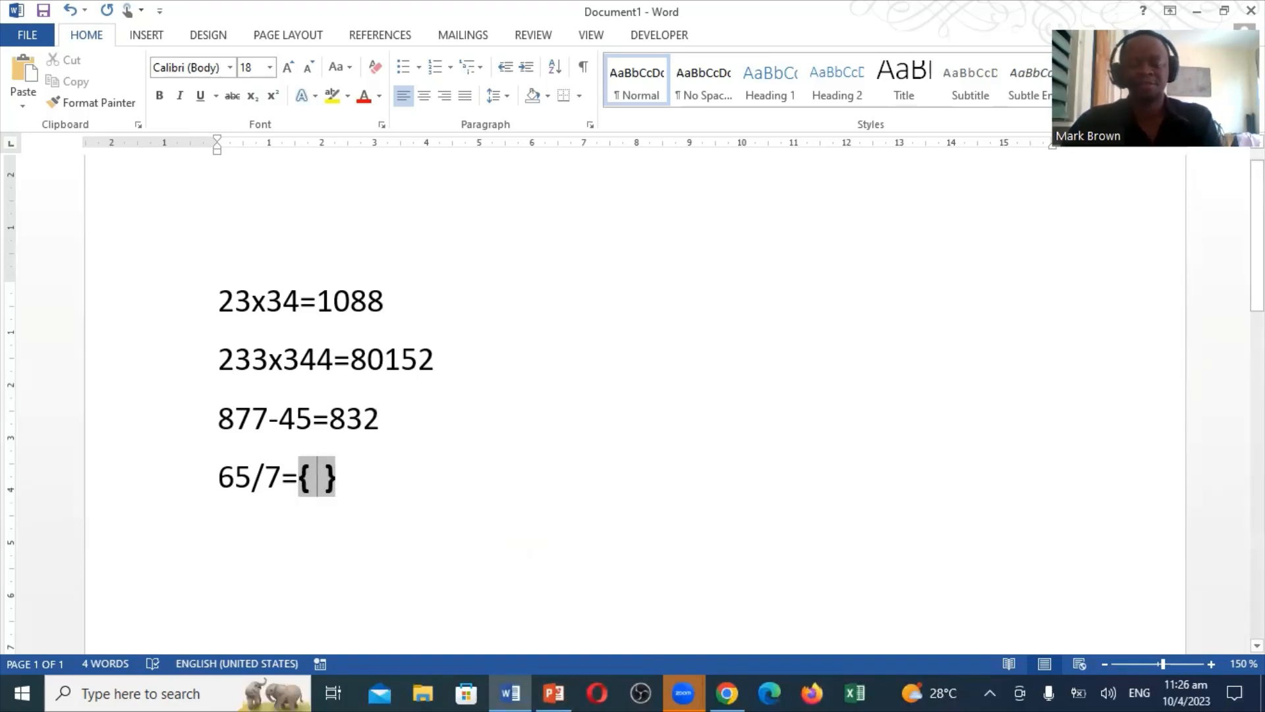
{"action": "type", "text": "= "}
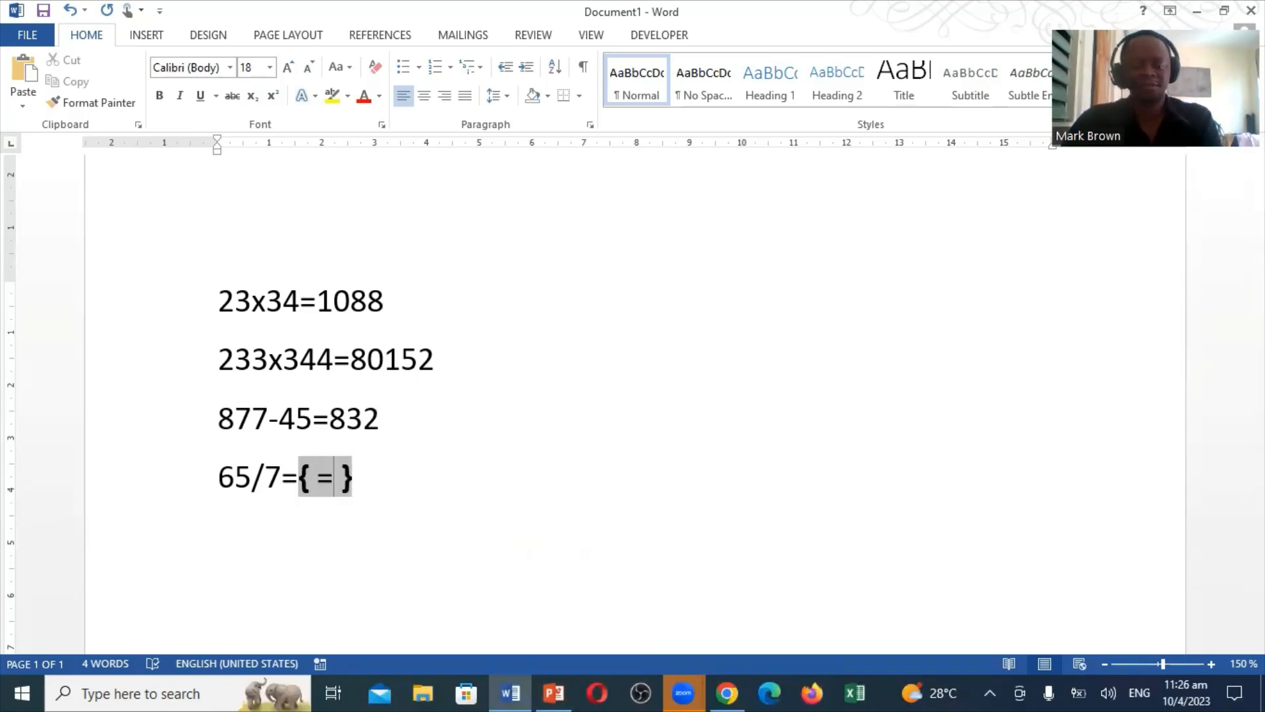
{"action": "type", "text": "65"}
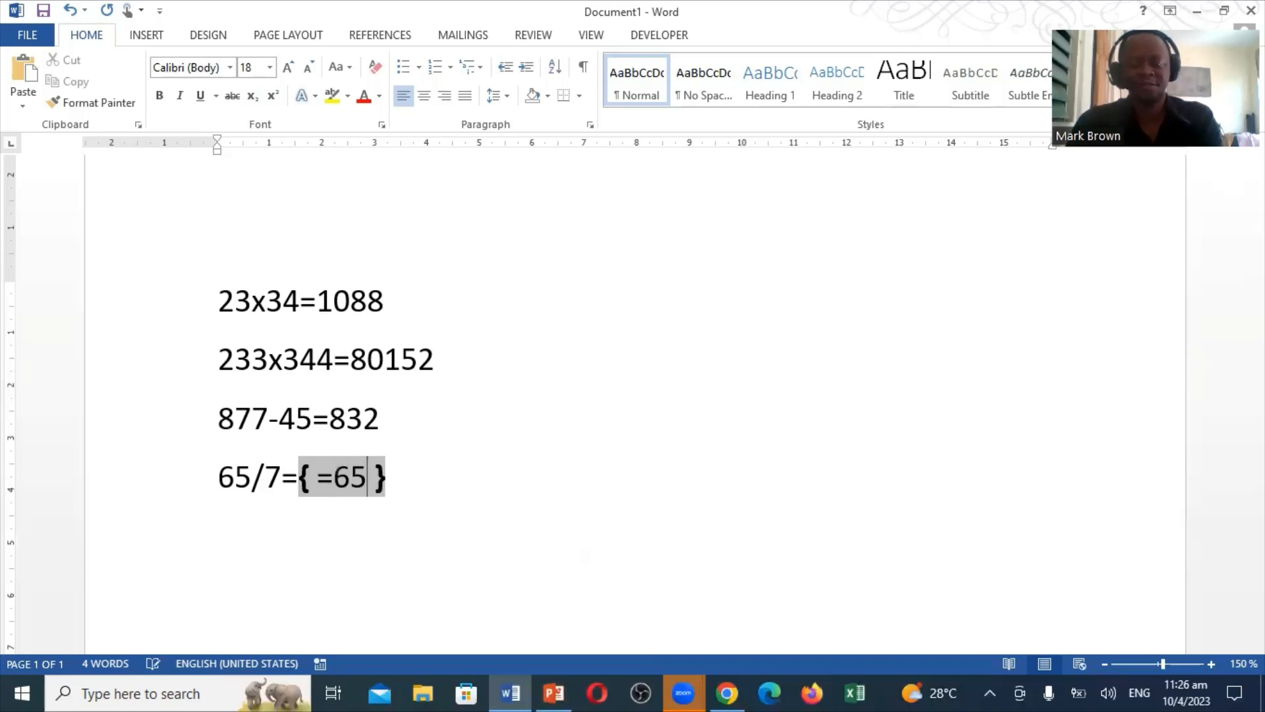
{"action": "type", "text": "/"}
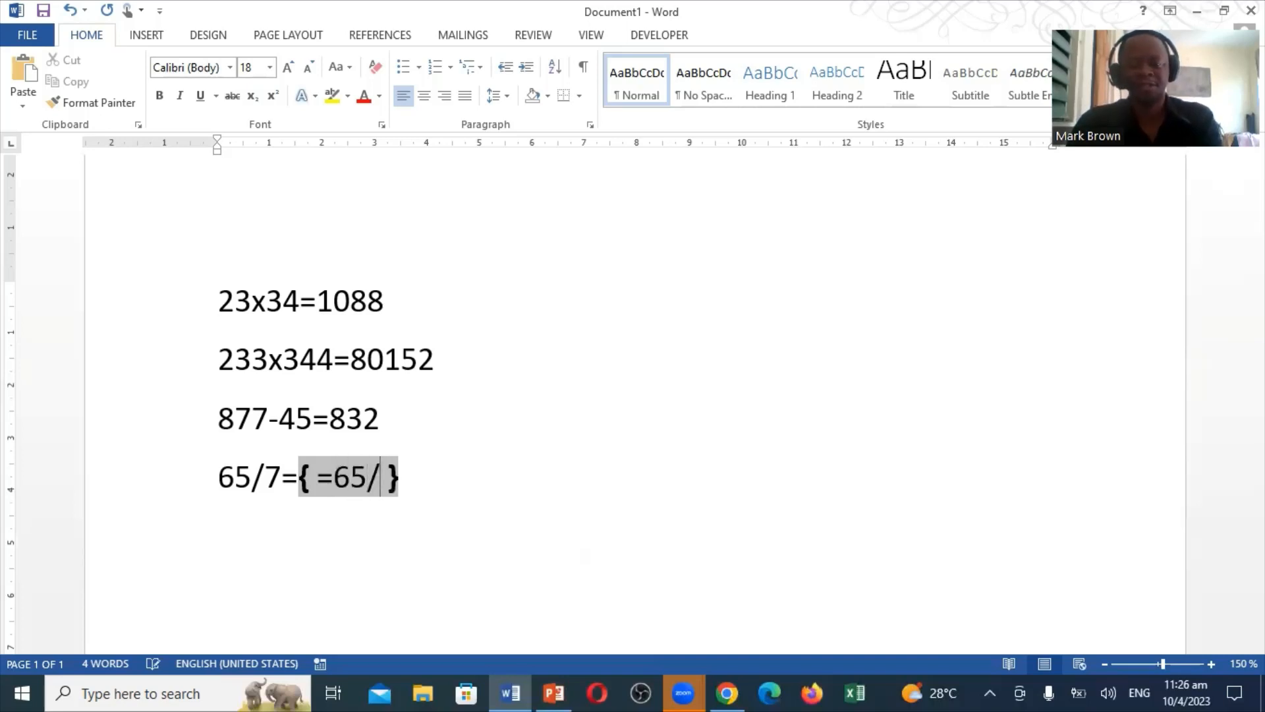
{"action": "type", "text": "7"}
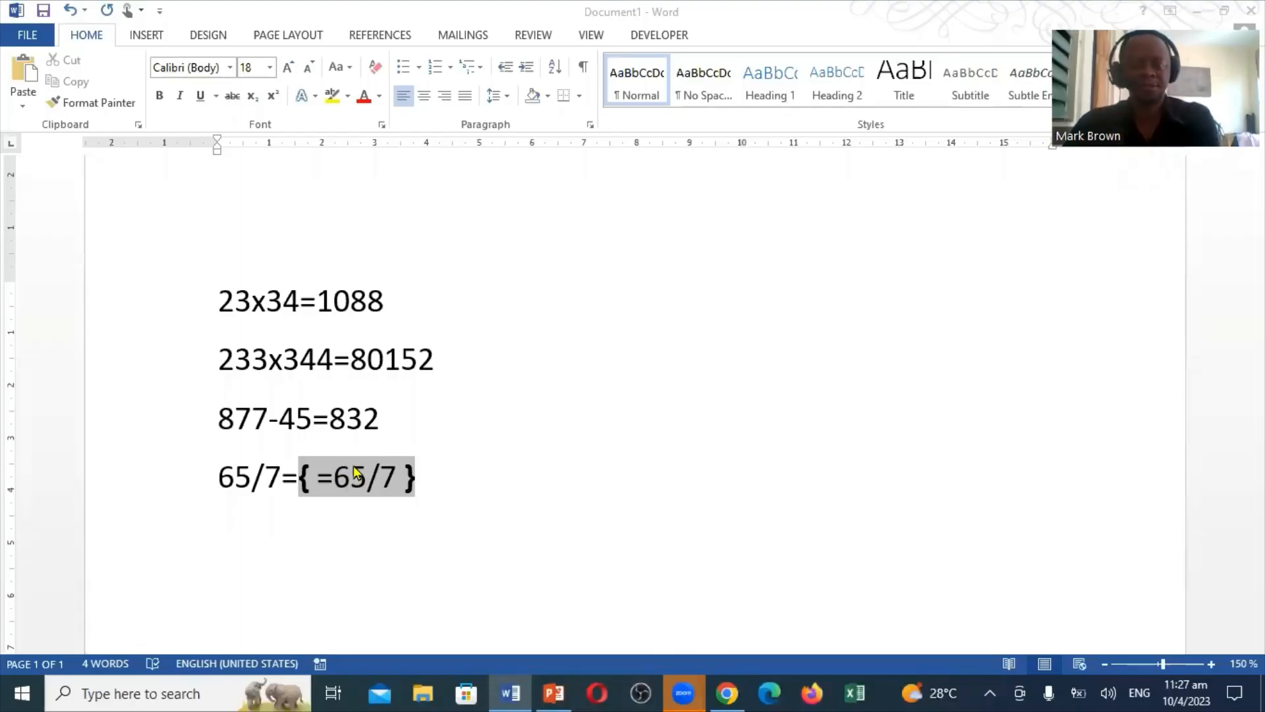
{"action": "left_click", "coordinate": [356, 475]}
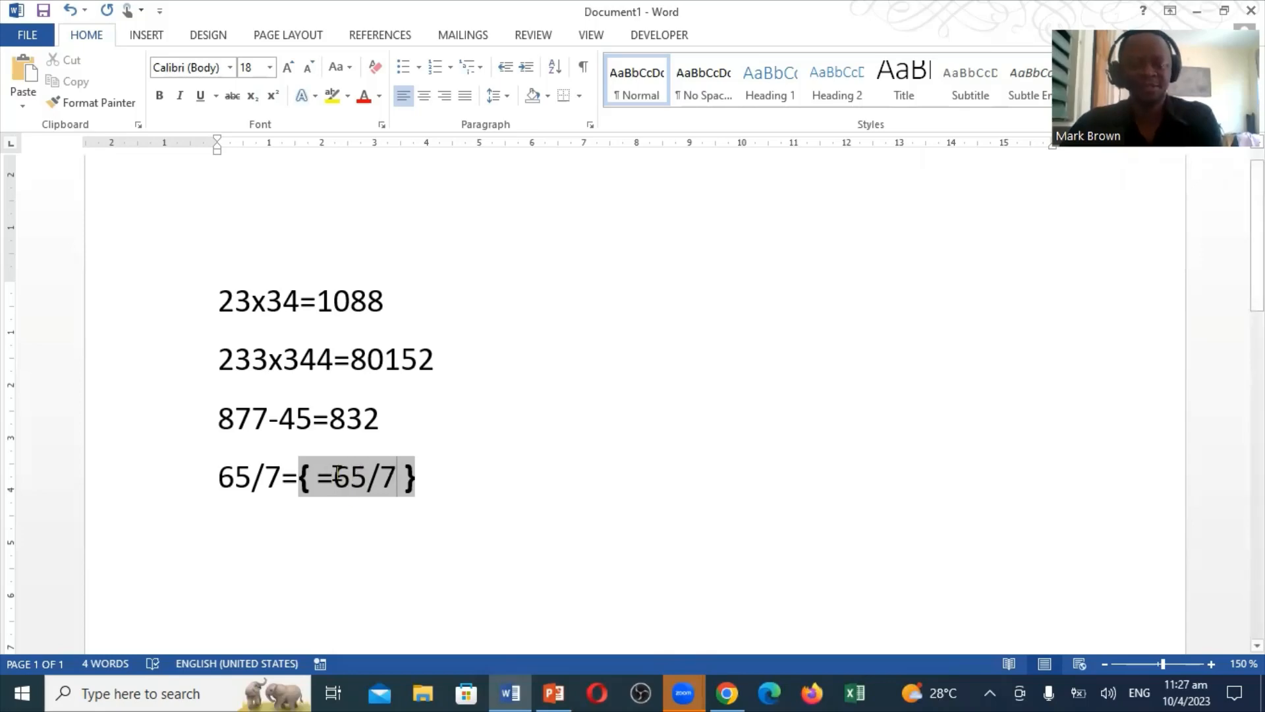
{"action": "left_click", "coordinate": [334, 475]}
{"action": "right_click", "coordinate": [338, 475]}
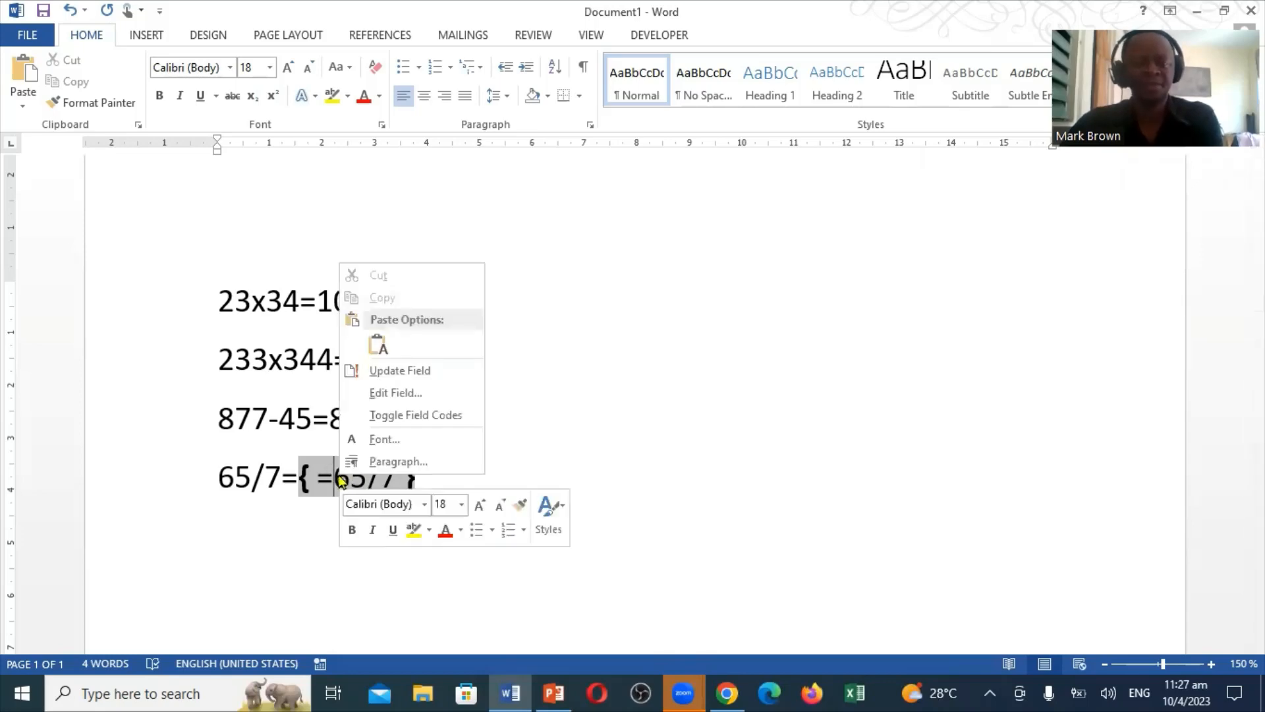
{"action": "left_click", "coordinate": [413, 373]}
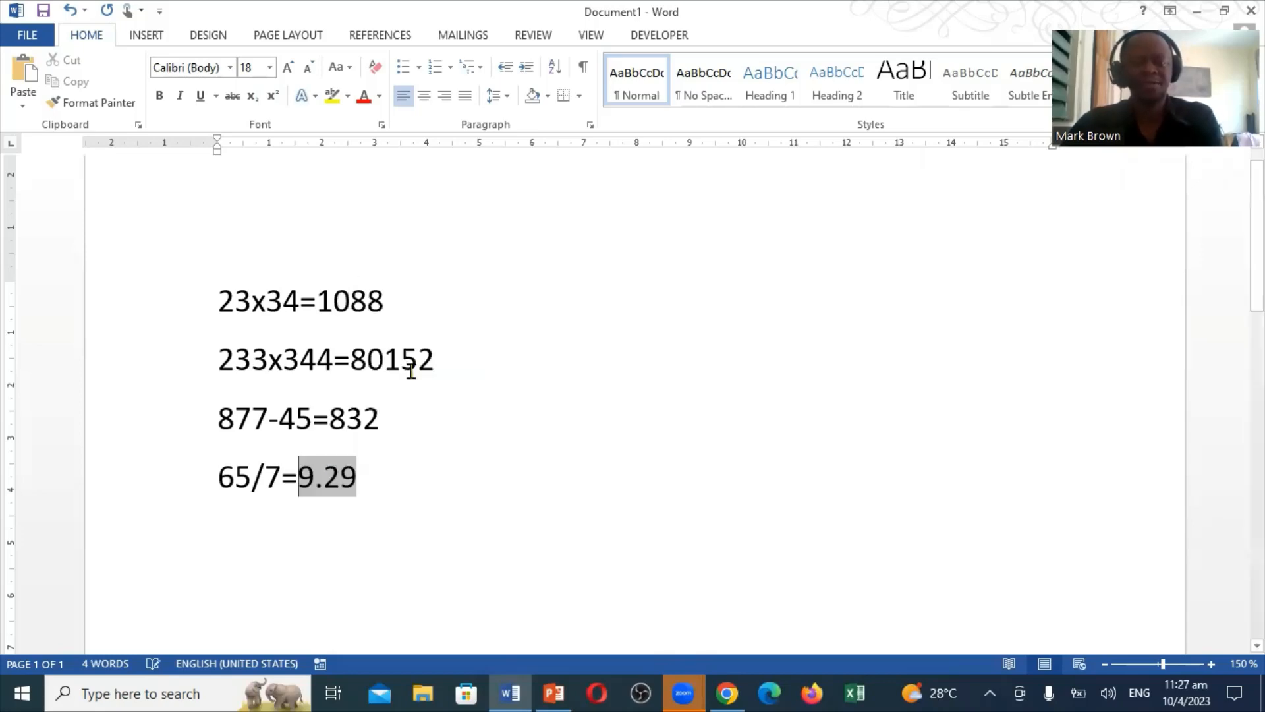
Delete the result field after 65/7=.
{"action": "left_click", "coordinate": [372, 479]}
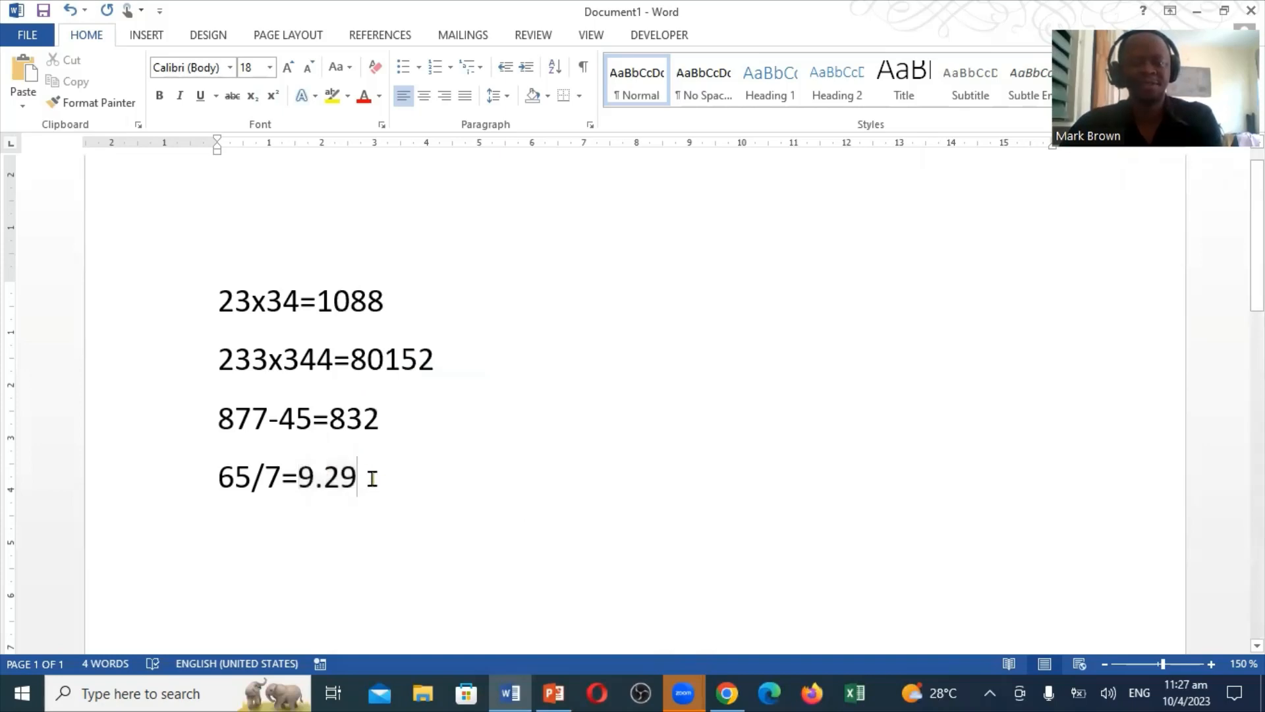
{"action": "key", "text": "BackSpace"}
{"action": "key", "text": "BackSpace"}
{"action": "key", "text": "BackSpace"}
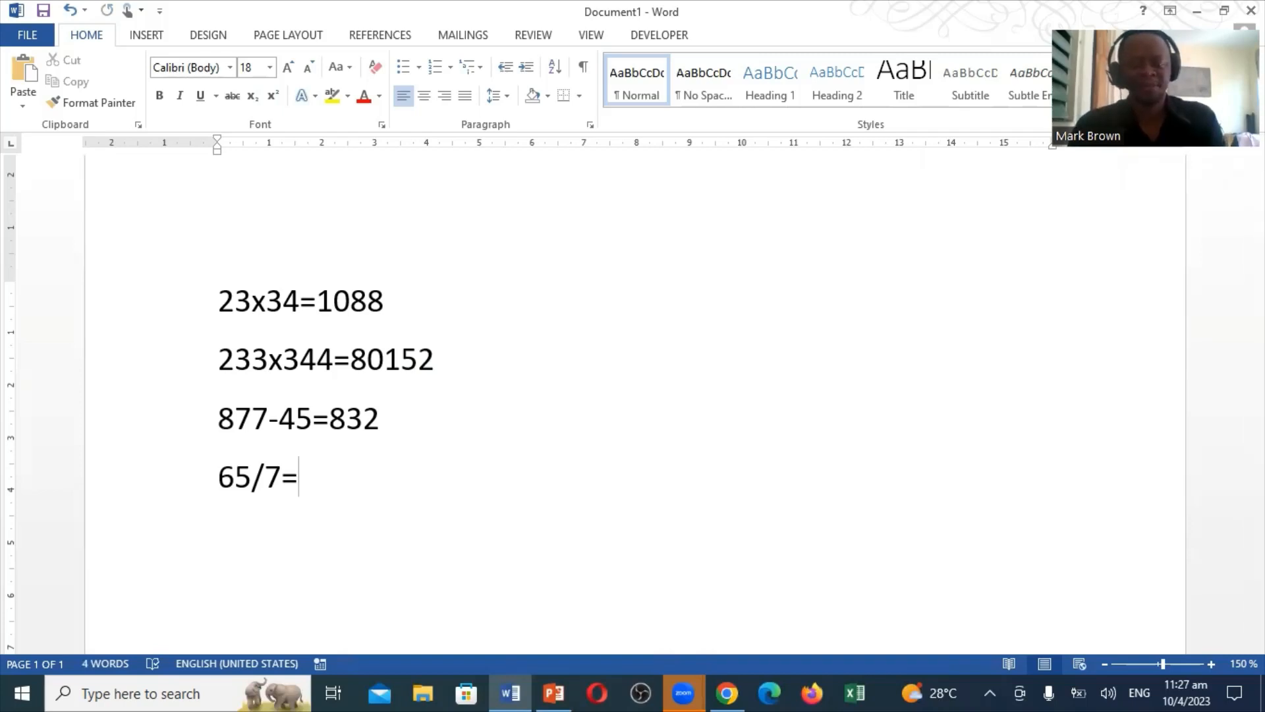
Recreate the field after 65/7= with the formula =65/7 and update it to calculate the division.
{"action": "key", "text": "ctrl+F9"}
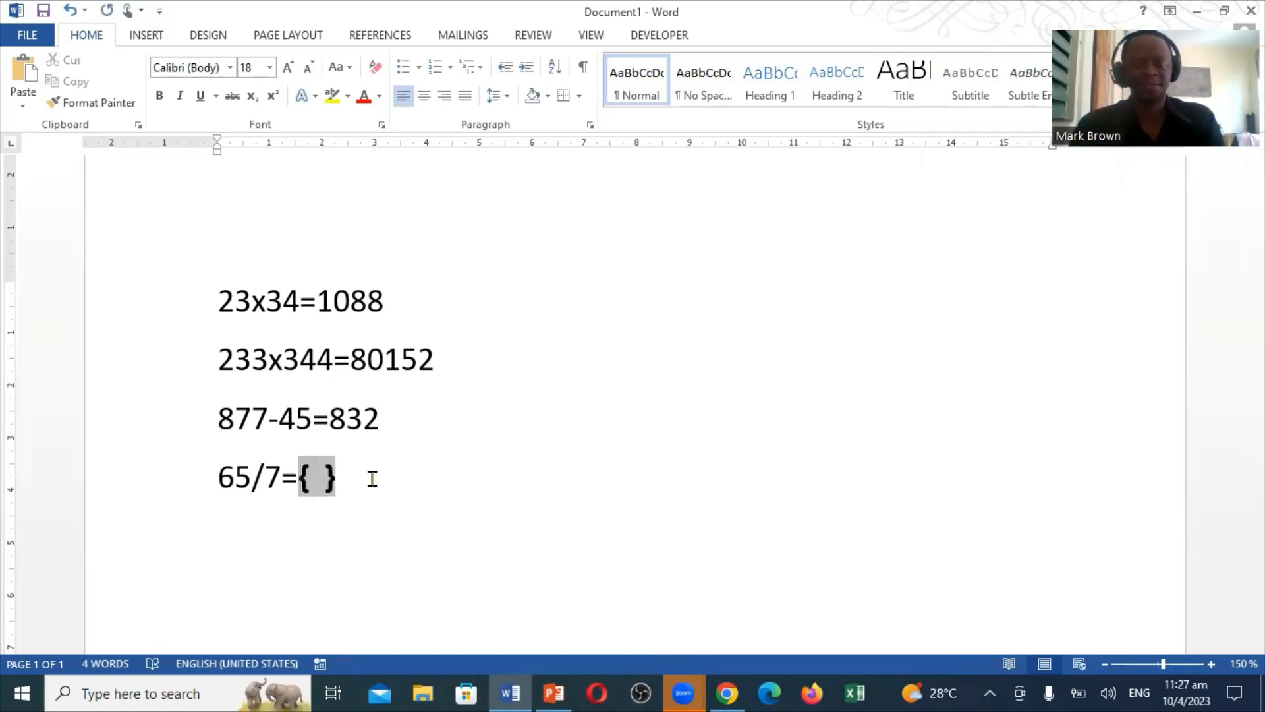
{"action": "type", "text": "= "}
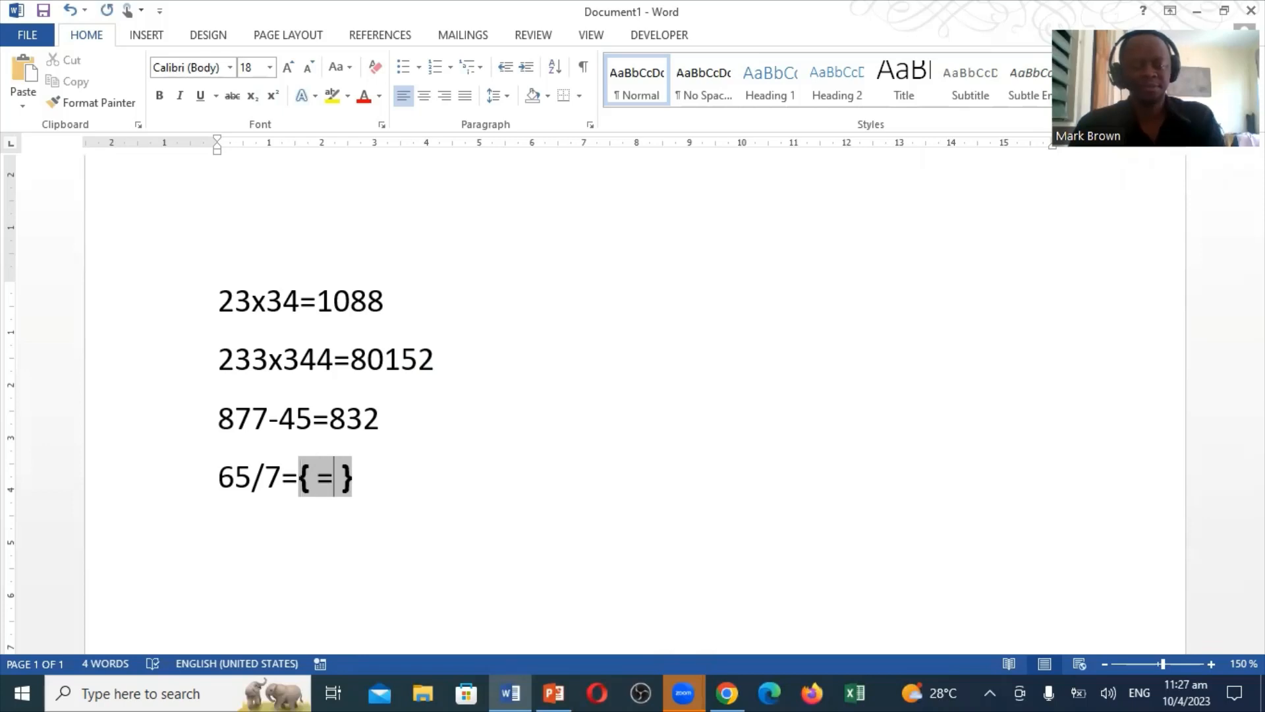
{"action": "type", "text": "65"}
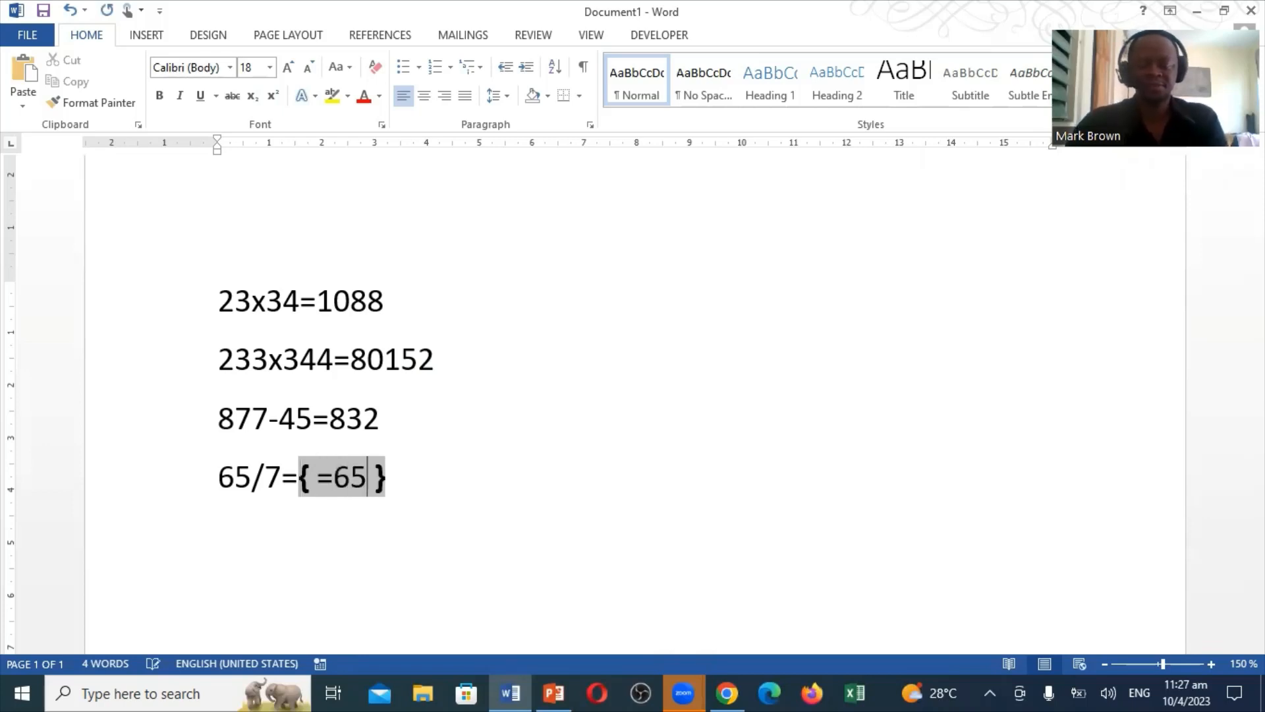
{"action": "type", "text": "/"}
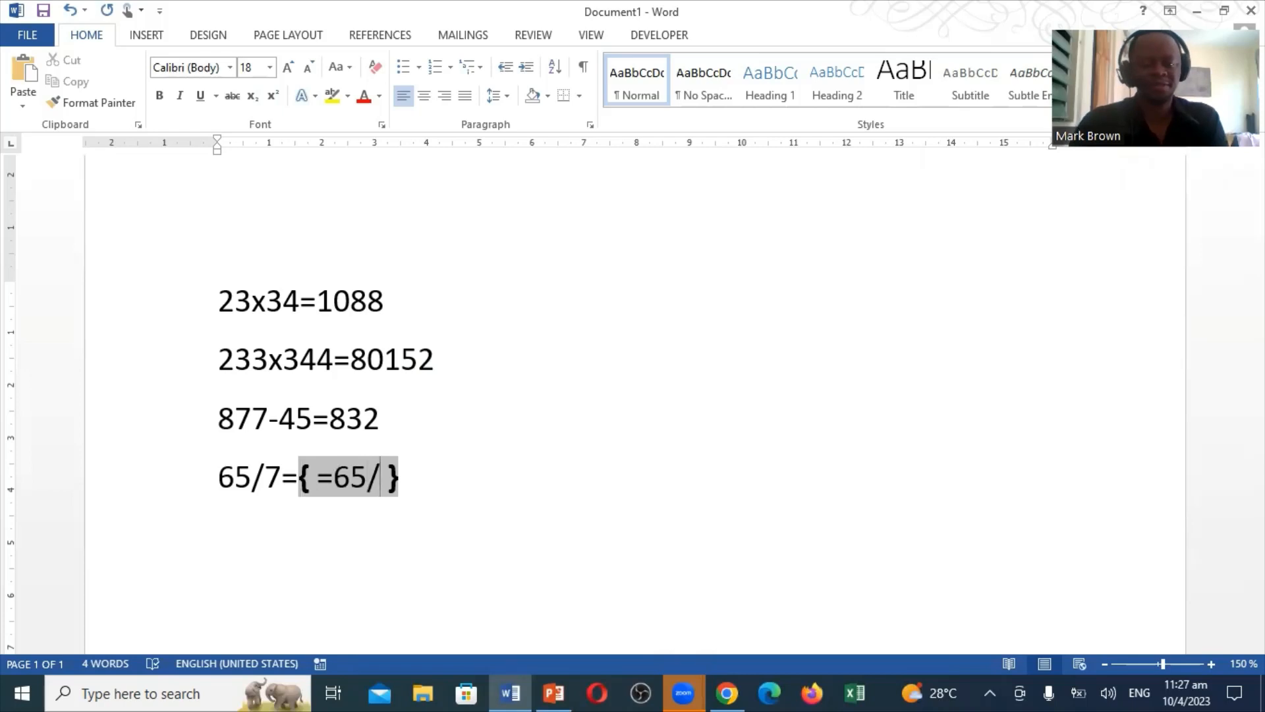
{"action": "type", "text": "7"}
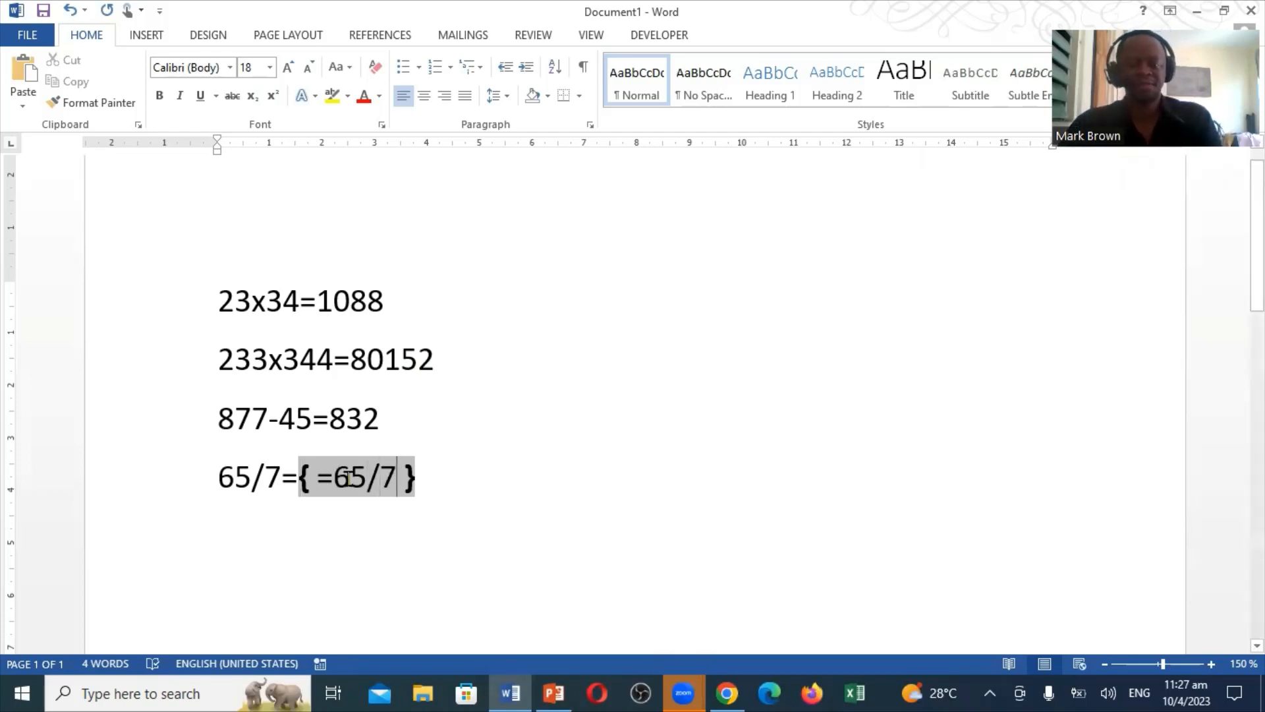
{"action": "right_click", "coordinate": [350, 478]}
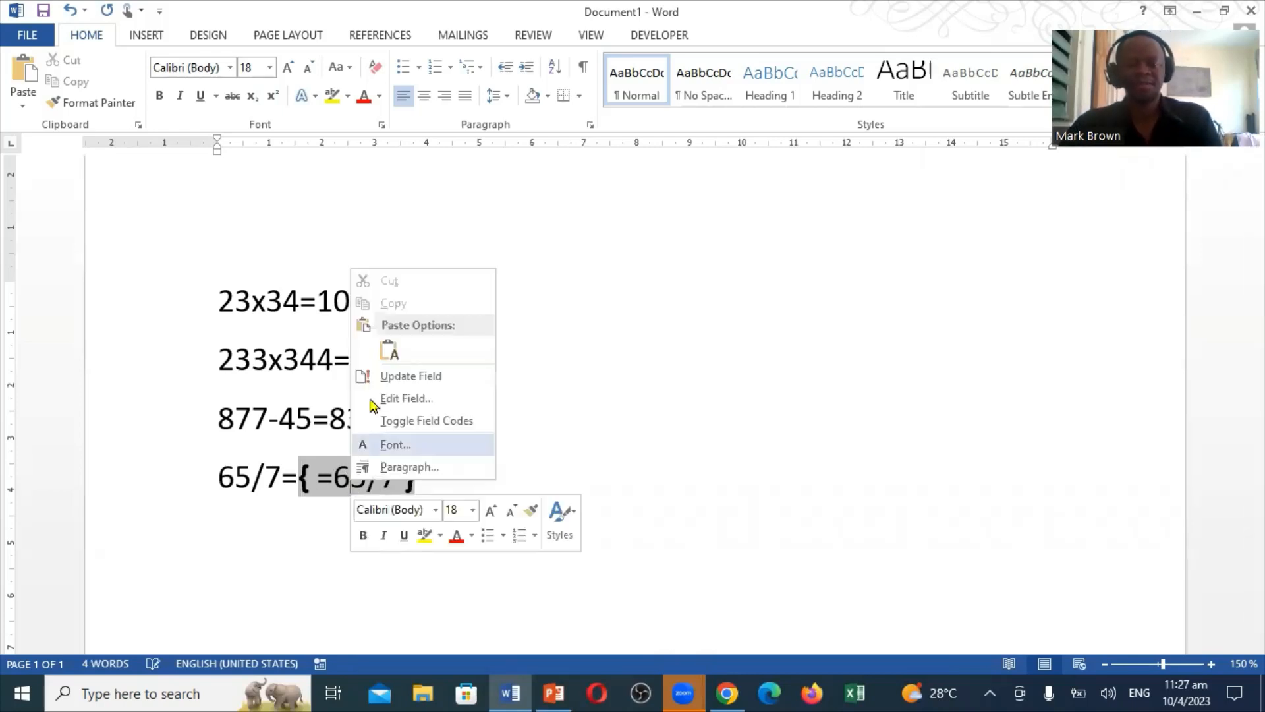
{"action": "left_click", "coordinate": [397, 373]}
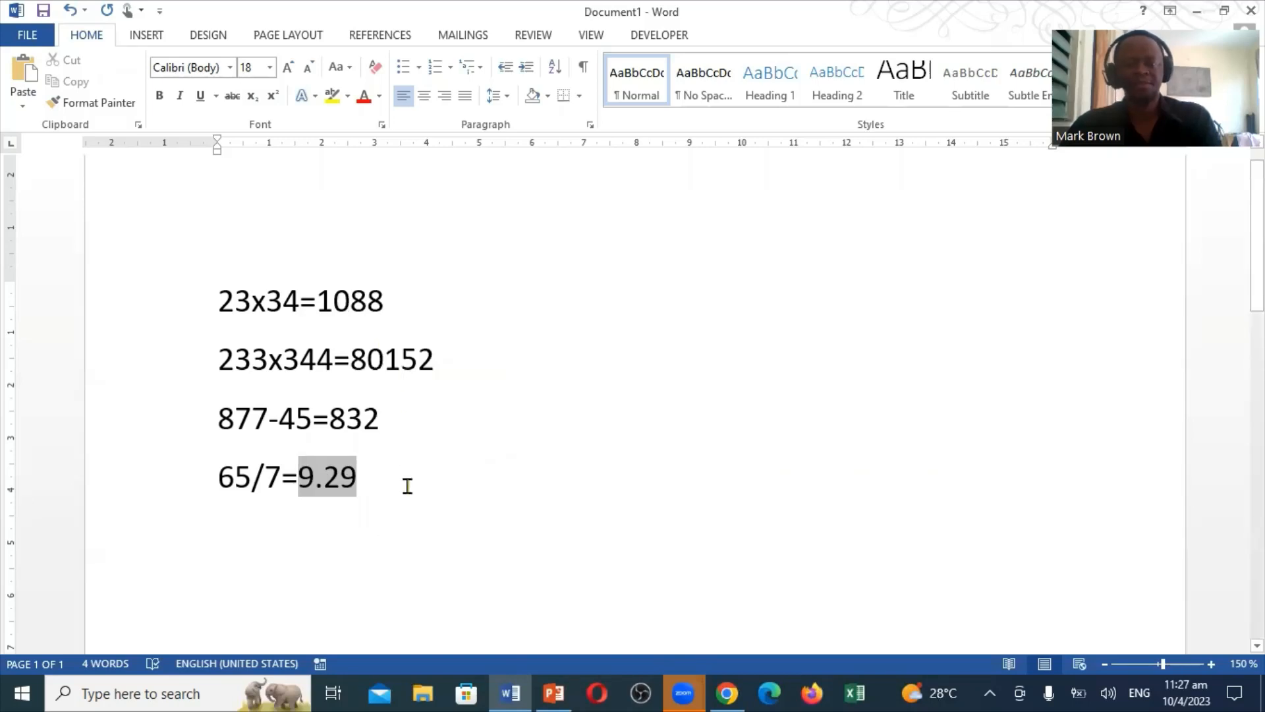
{"action": "key", "text": "End"}
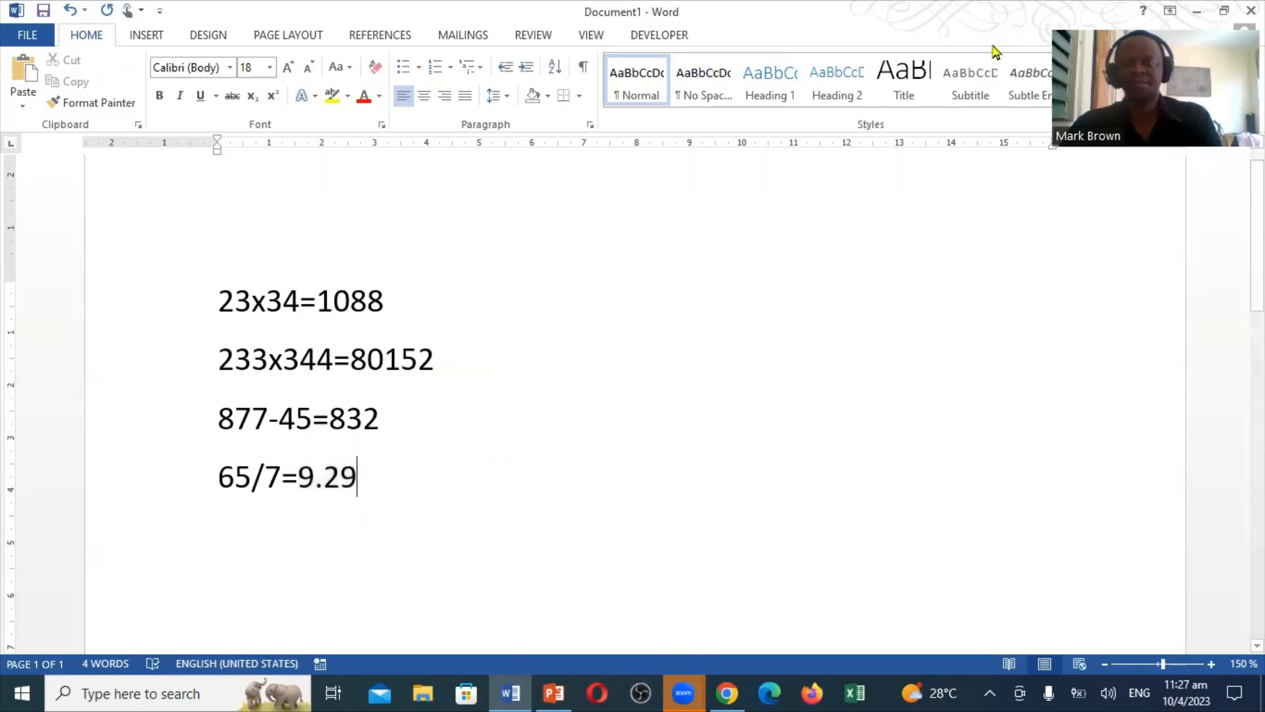
Restore the document window beside the slide and add the numbers 2345 and 554 on separate lines below the division problem.
{"action": "left_click", "coordinate": [1223, 11]}
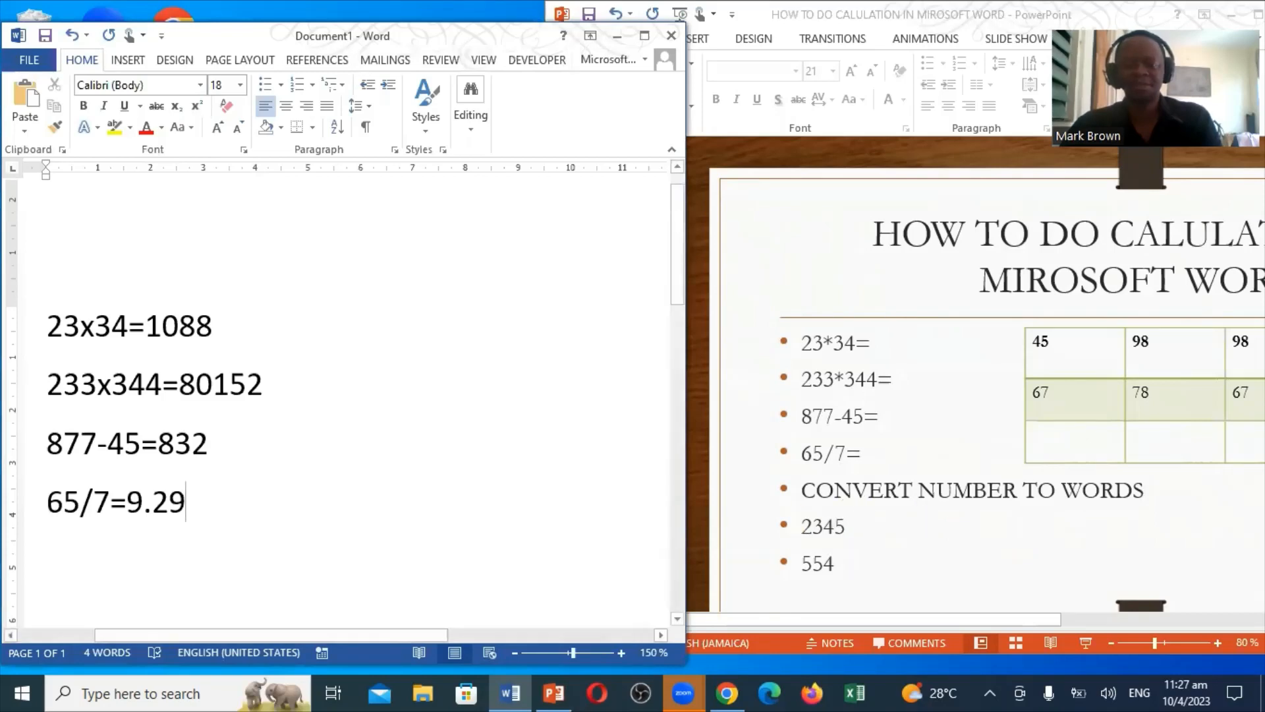
{"action": "key", "text": "Return"}
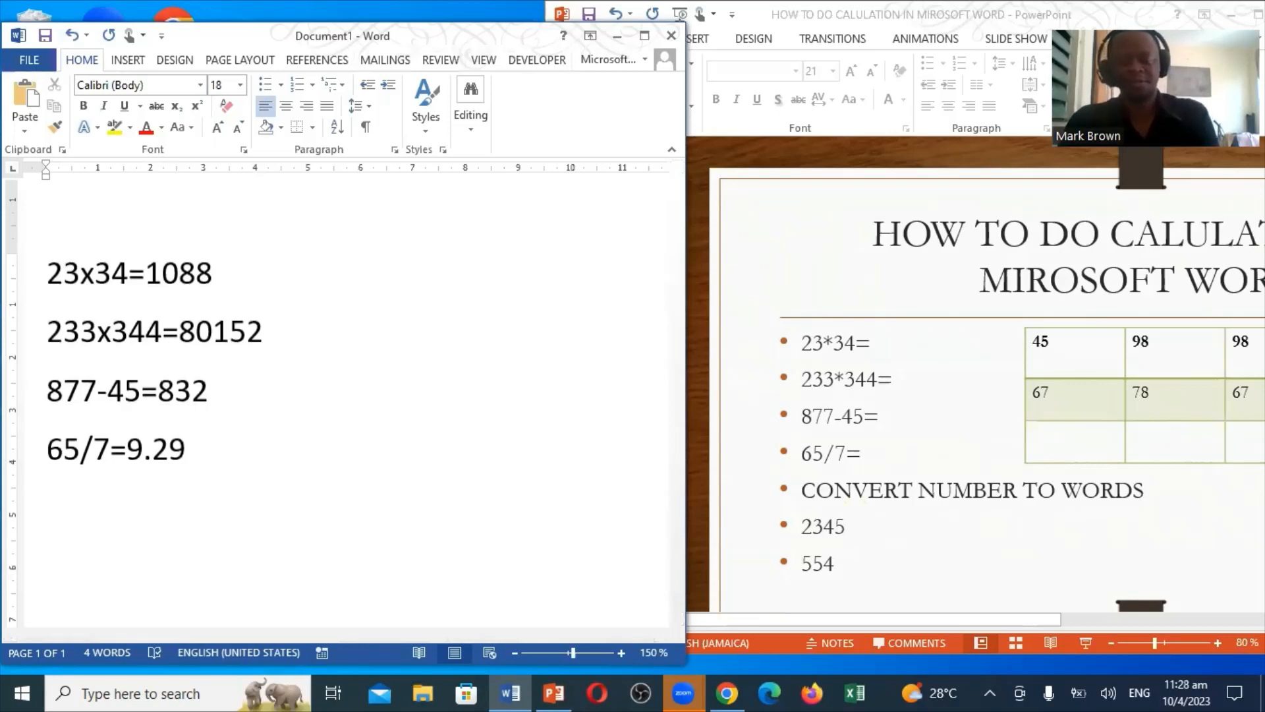
{"action": "type", "text": "2"}
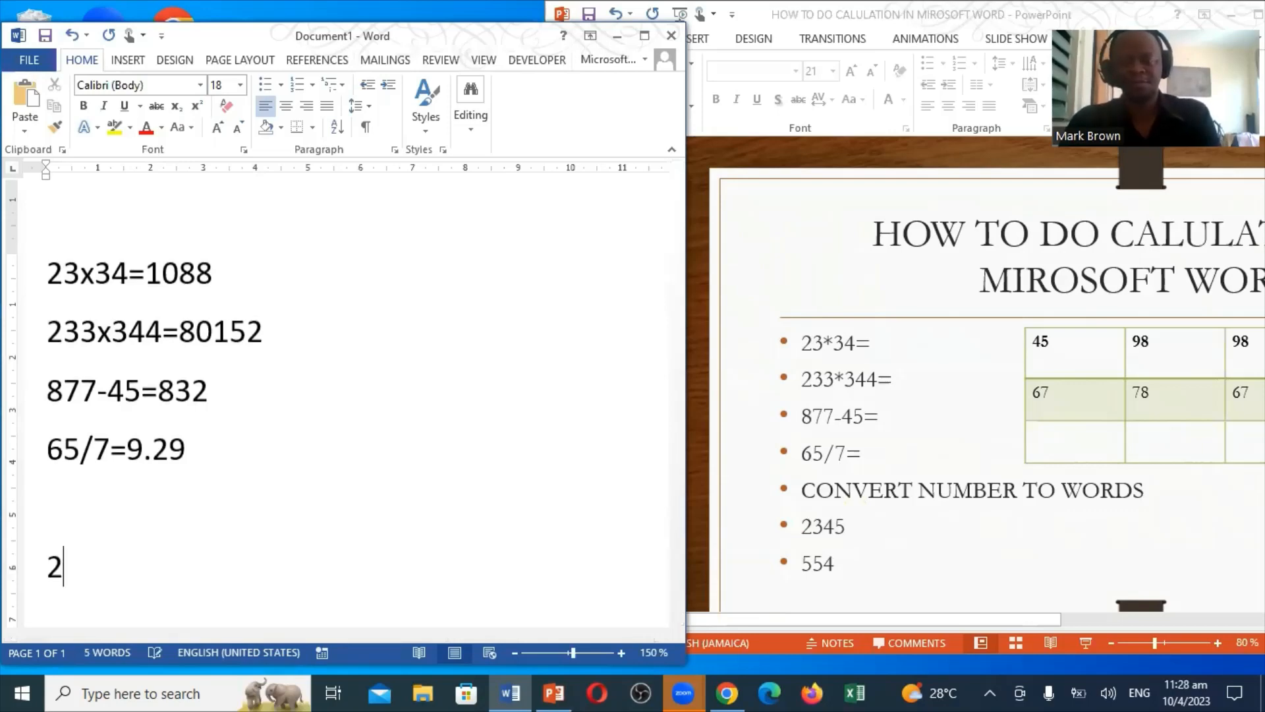
{"action": "type", "text": "345"}
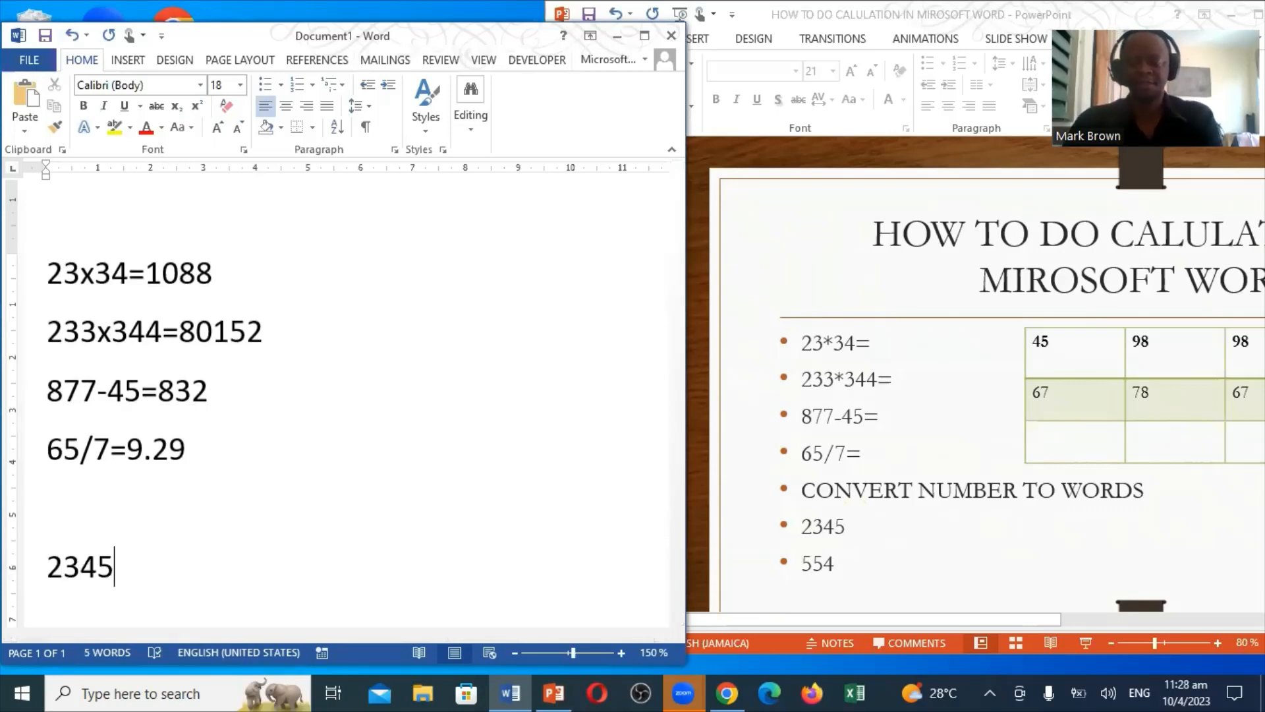
{"action": "key", "text": "Return"}
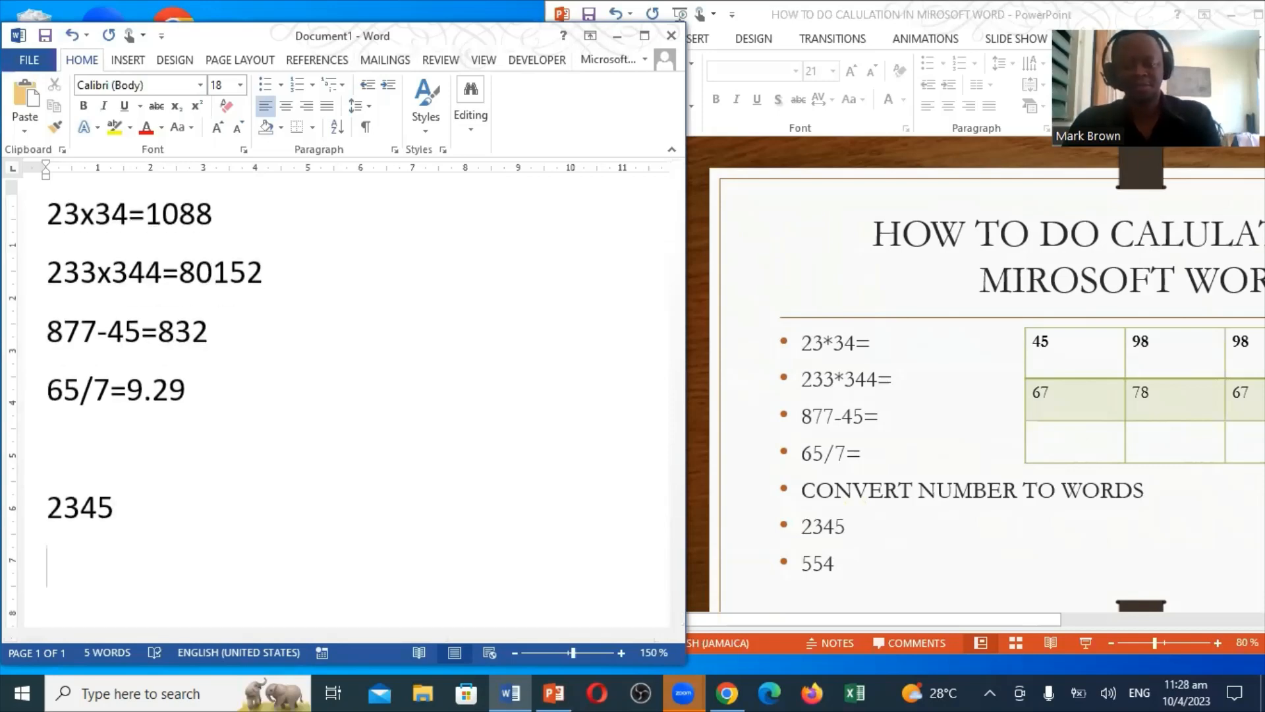
{"action": "type", "text": "55"}
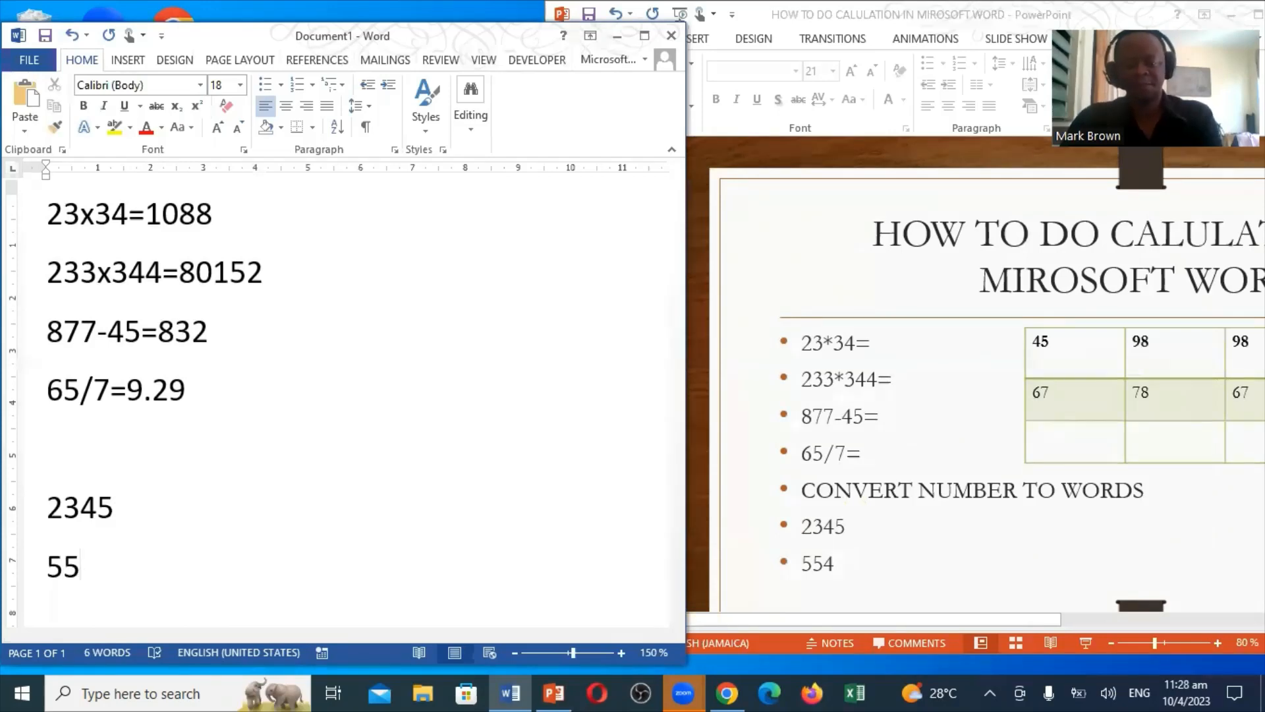
{"action": "type", "text": "4"}
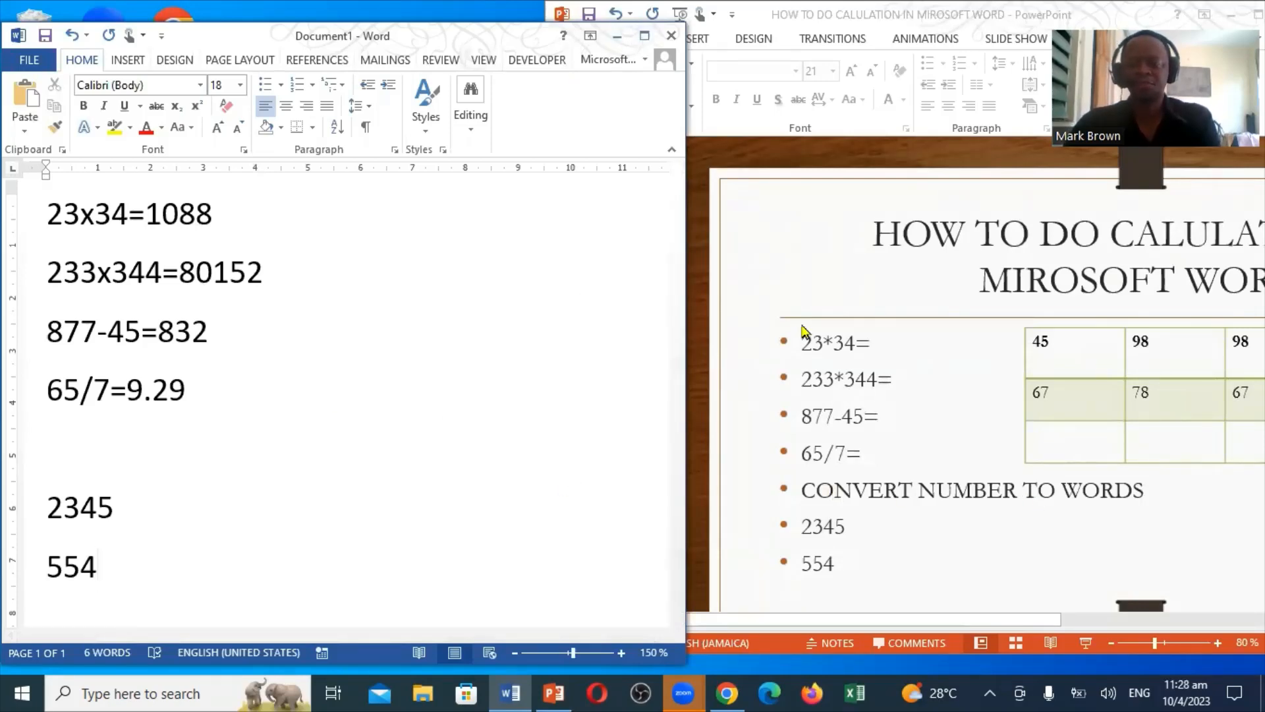
Maximize the document window.
{"action": "left_click", "coordinate": [646, 37]}
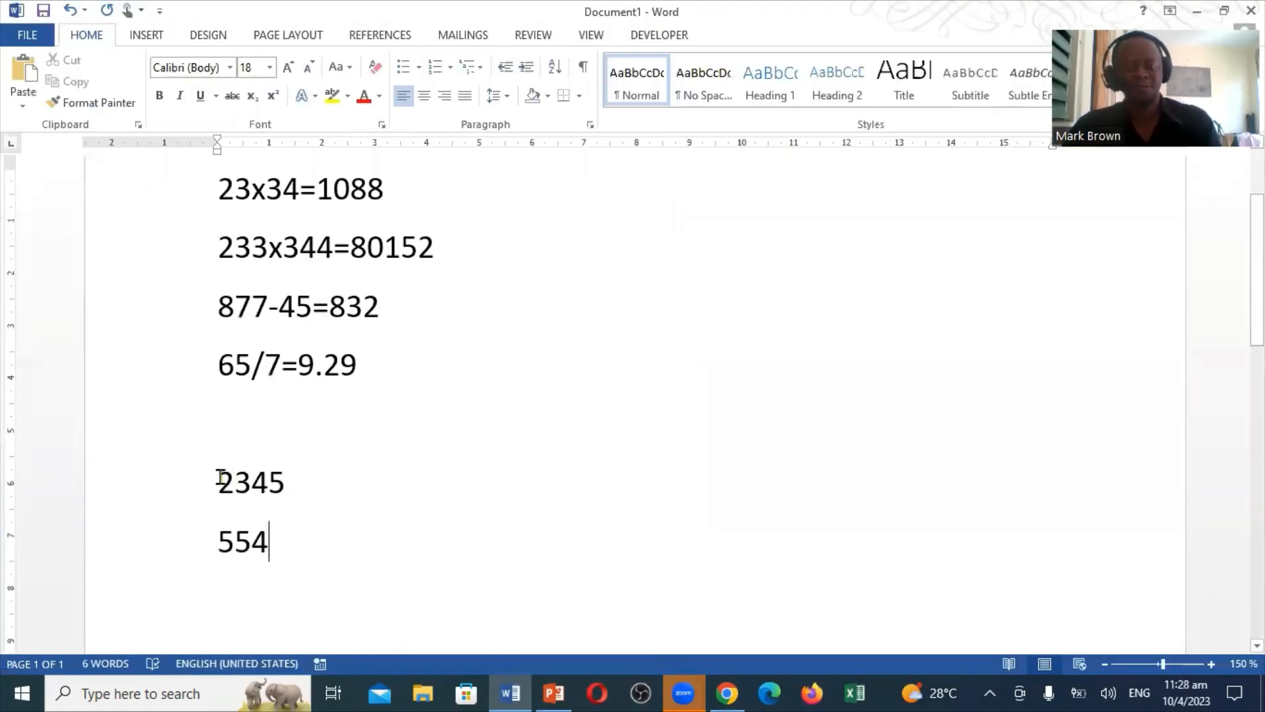
{"action": "left_click_drag", "start_coordinate": [220, 477], "coordinate": [290, 483]}
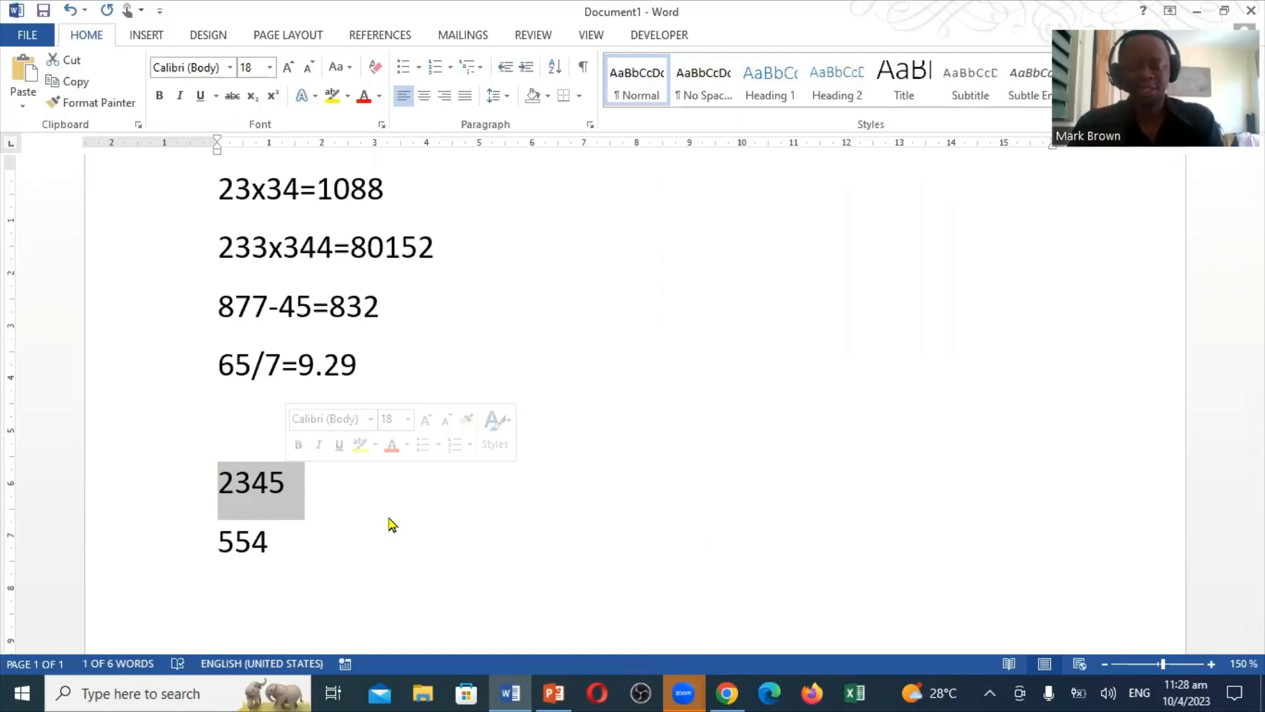
{"action": "key", "text": "ctrl+F9"}
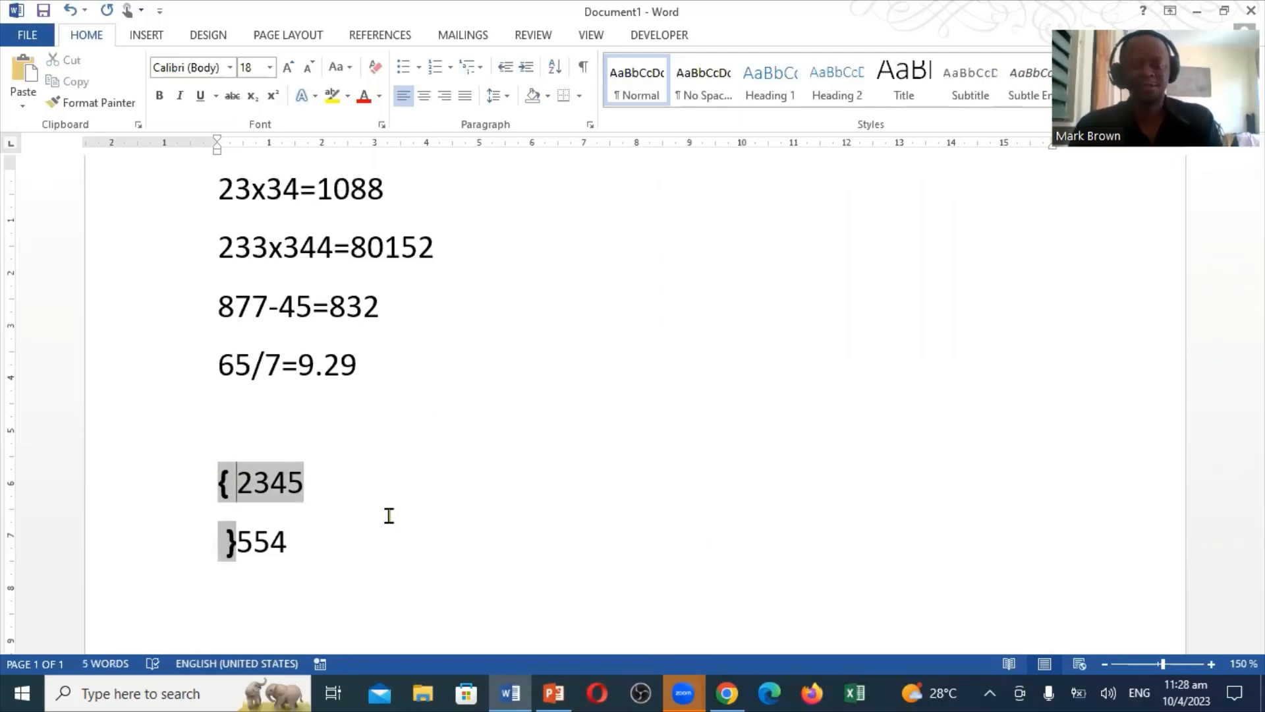
{"action": "key", "text": "BackSpace"}
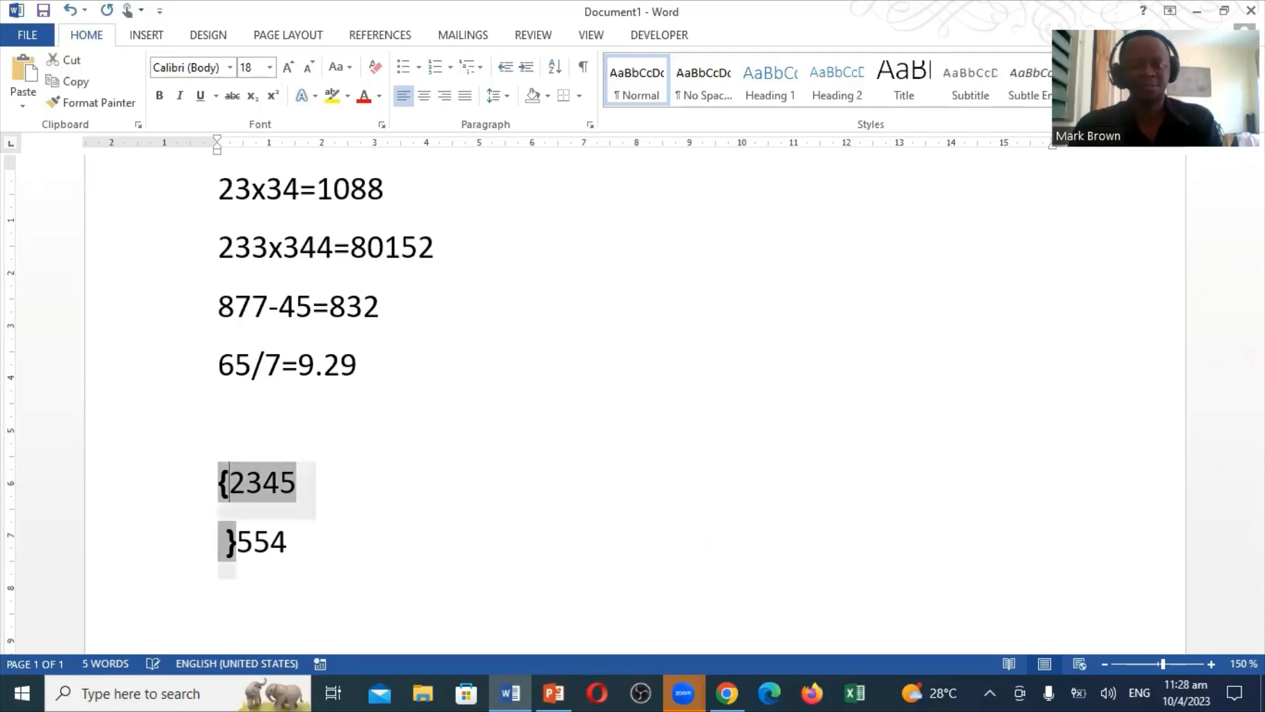
{"action": "key", "text": "BackSpace"}
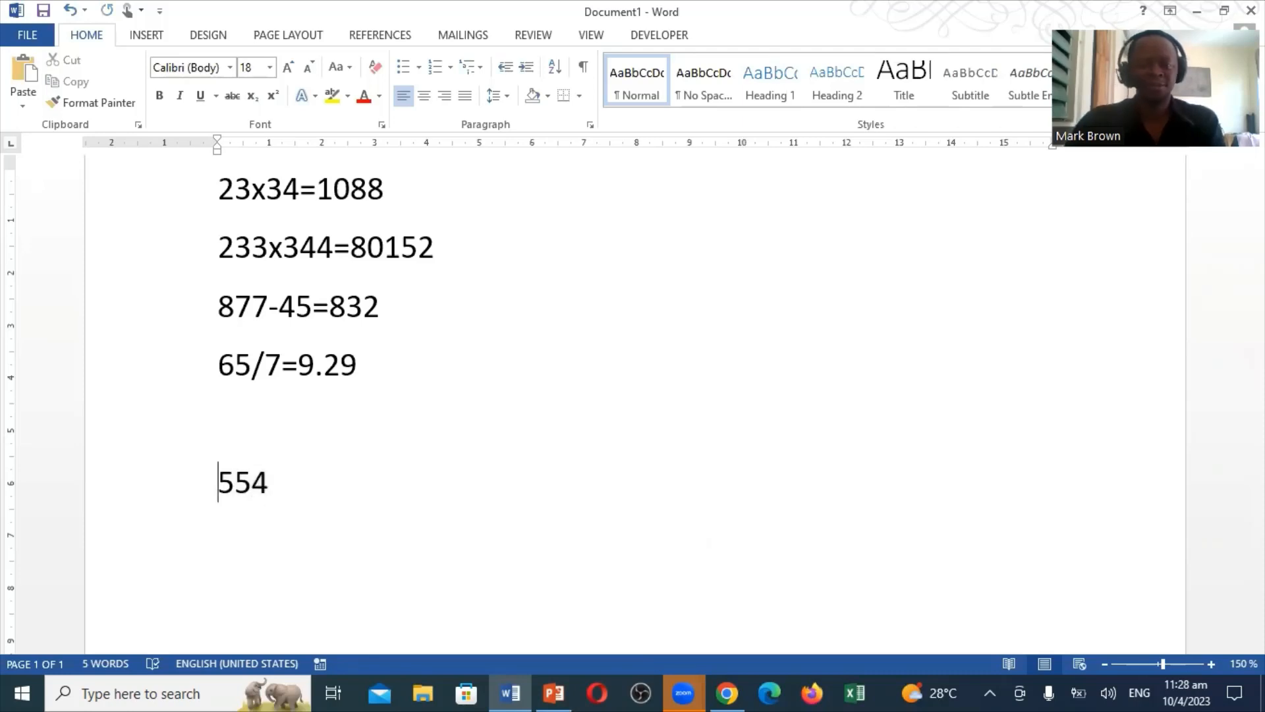
{"action": "left_click", "coordinate": [68, 9]}
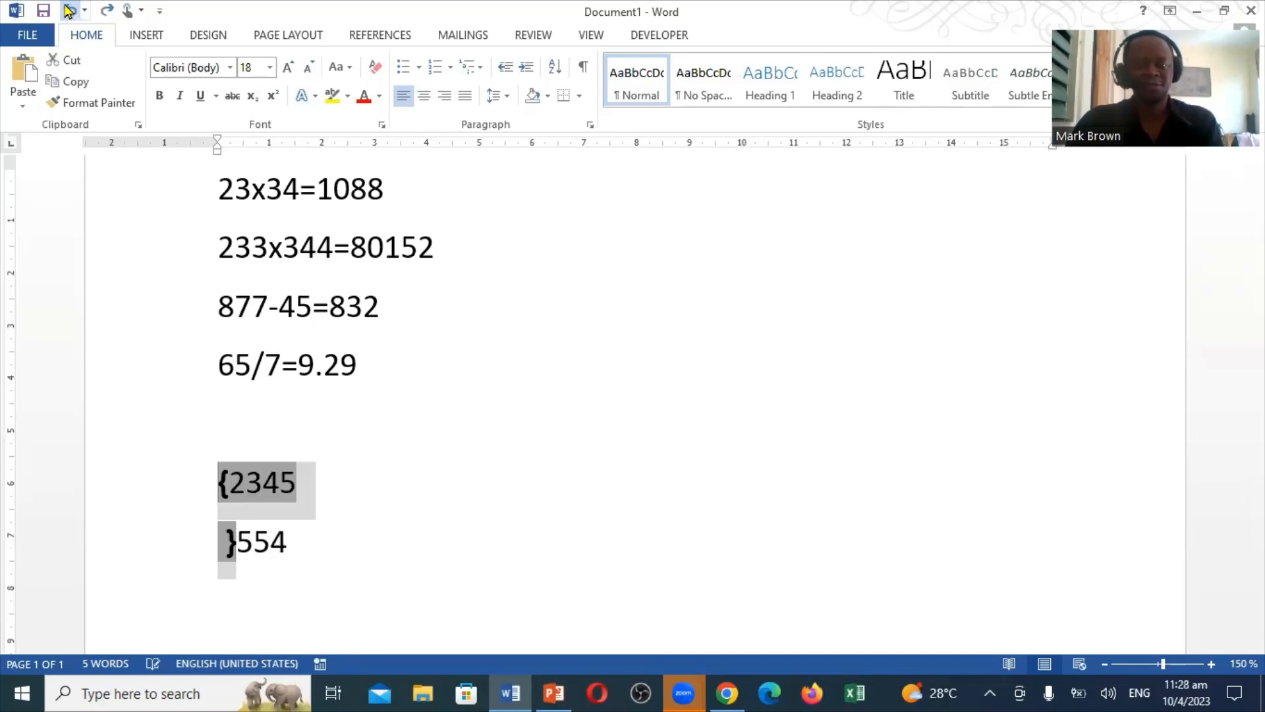
{"action": "left_click", "coordinate": [418, 429]}
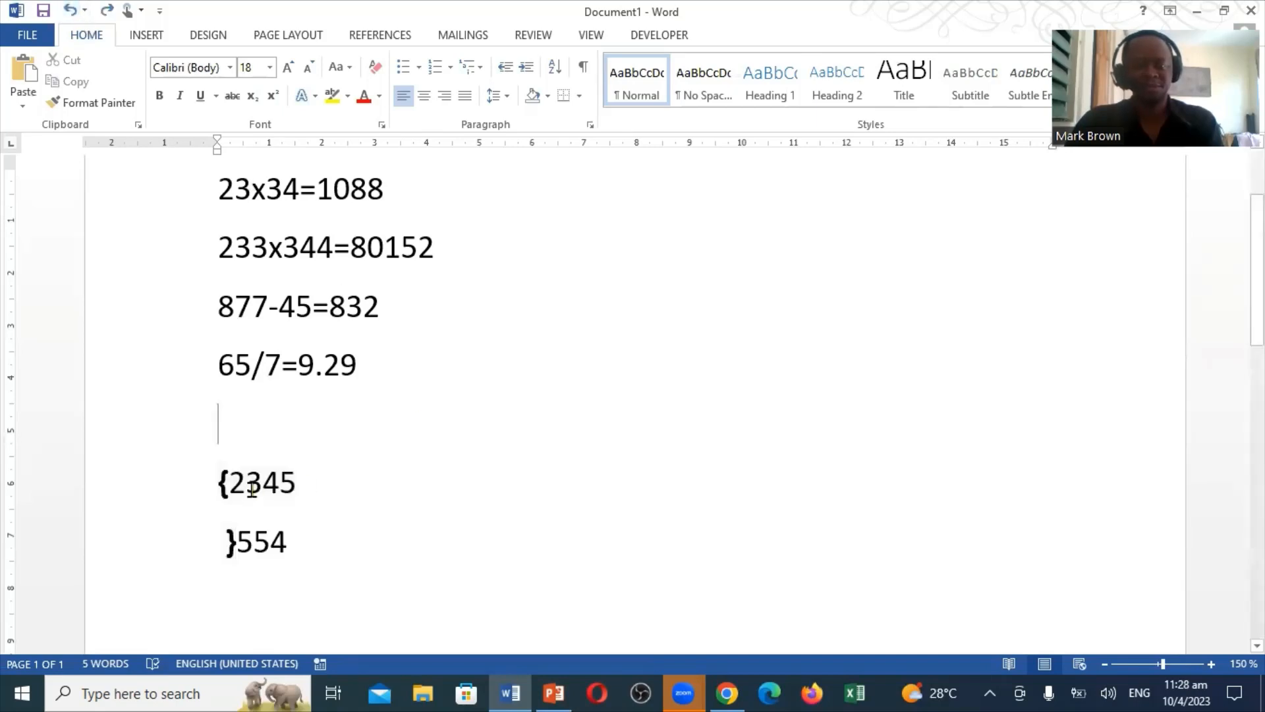
{"action": "left_click", "coordinate": [231, 487]}
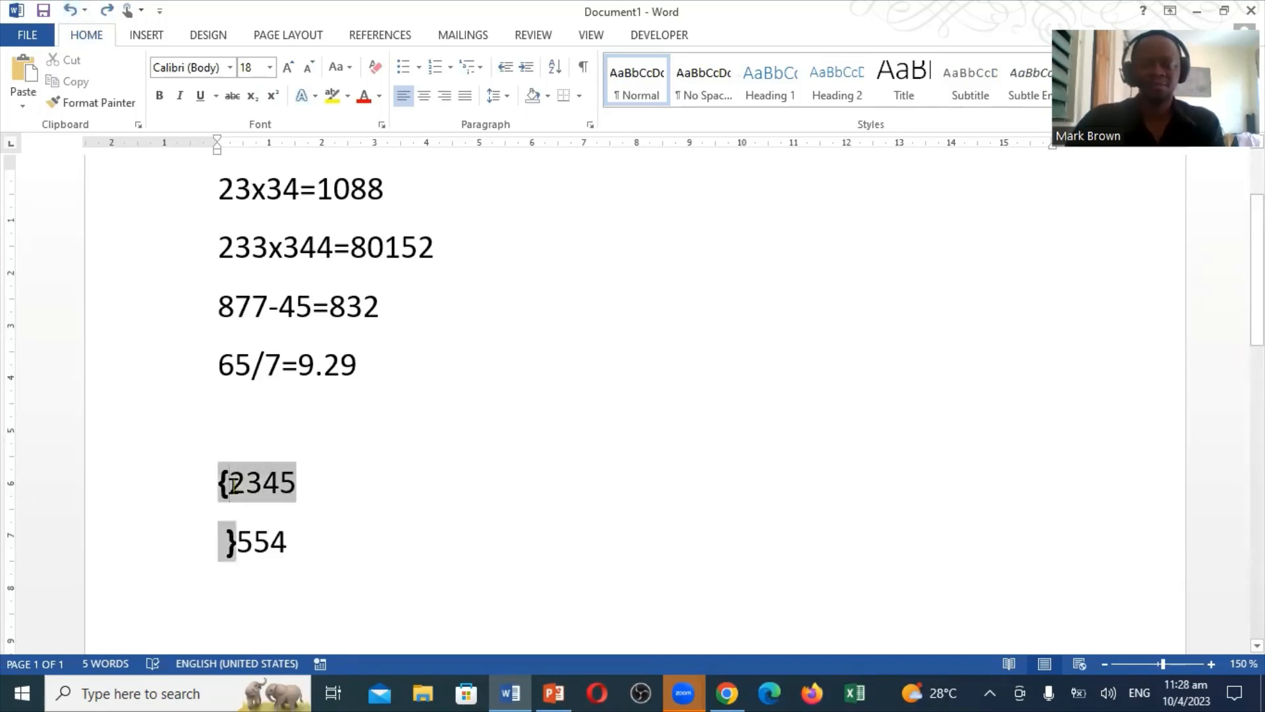
{"action": "key", "text": "Delete"}
{"action": "key", "text": "Delete"}
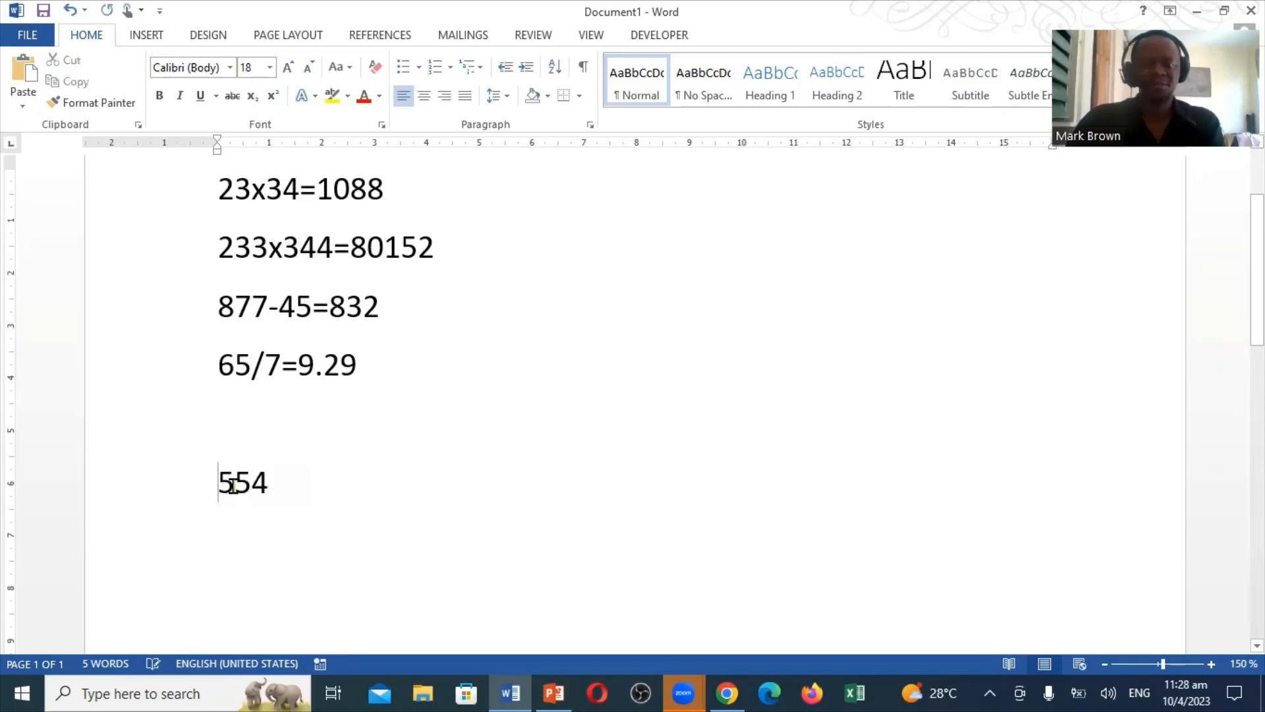
{"action": "left_click", "coordinate": [70, 11]}
{"action": "left_click", "coordinate": [70, 10]}
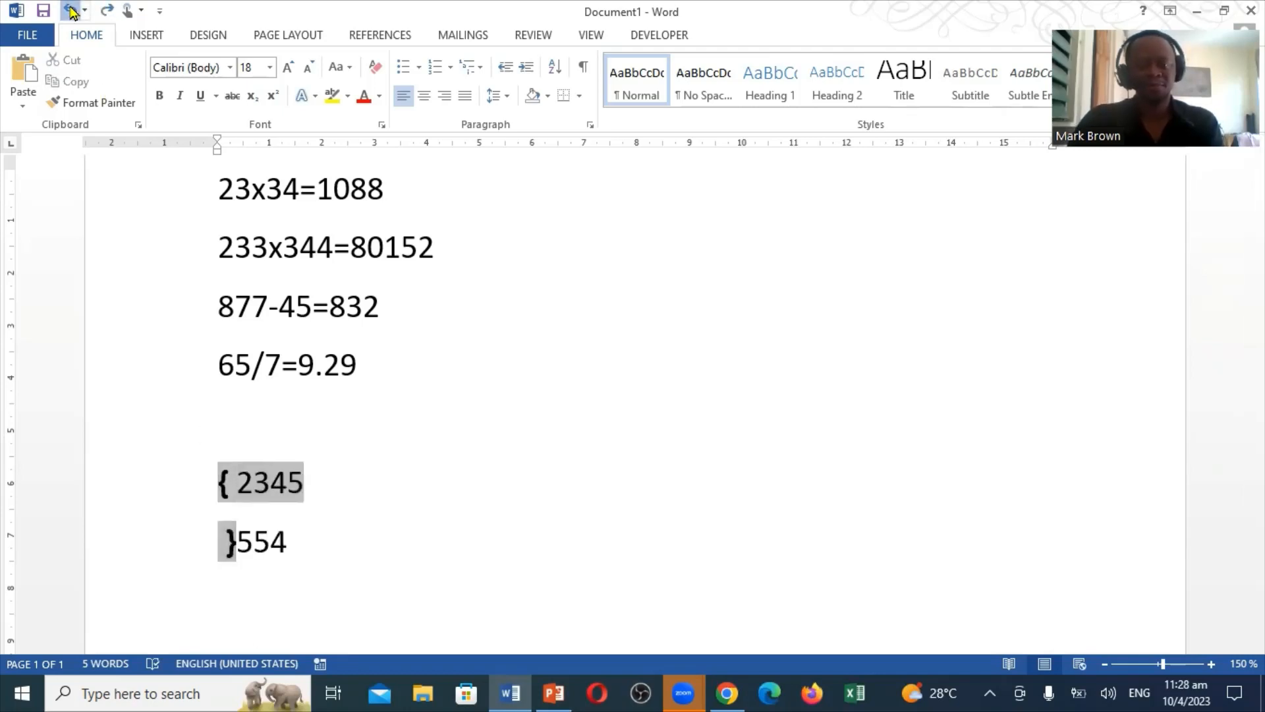
{"action": "left_click", "coordinate": [70, 11]}
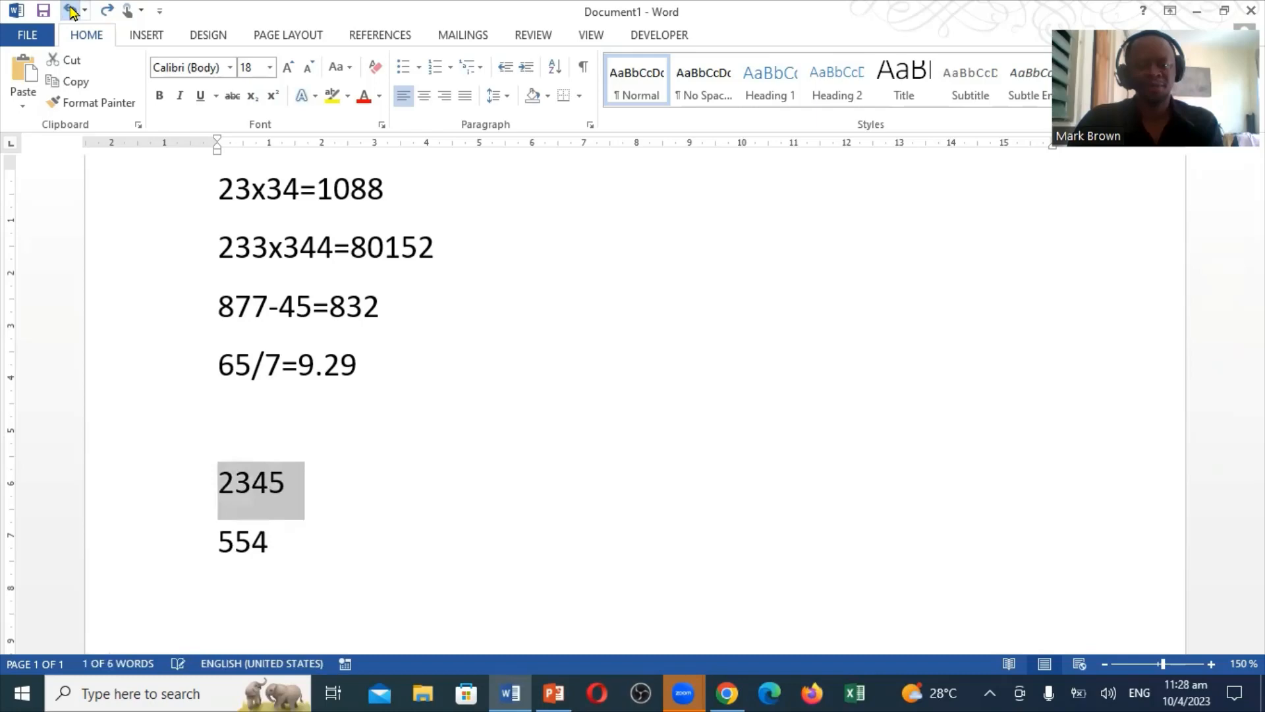
Add an empty line below 2345 and wrap the number 2345 in field braces.
{"action": "left_click", "coordinate": [366, 441]}
{"action": "left_click", "coordinate": [311, 484]}
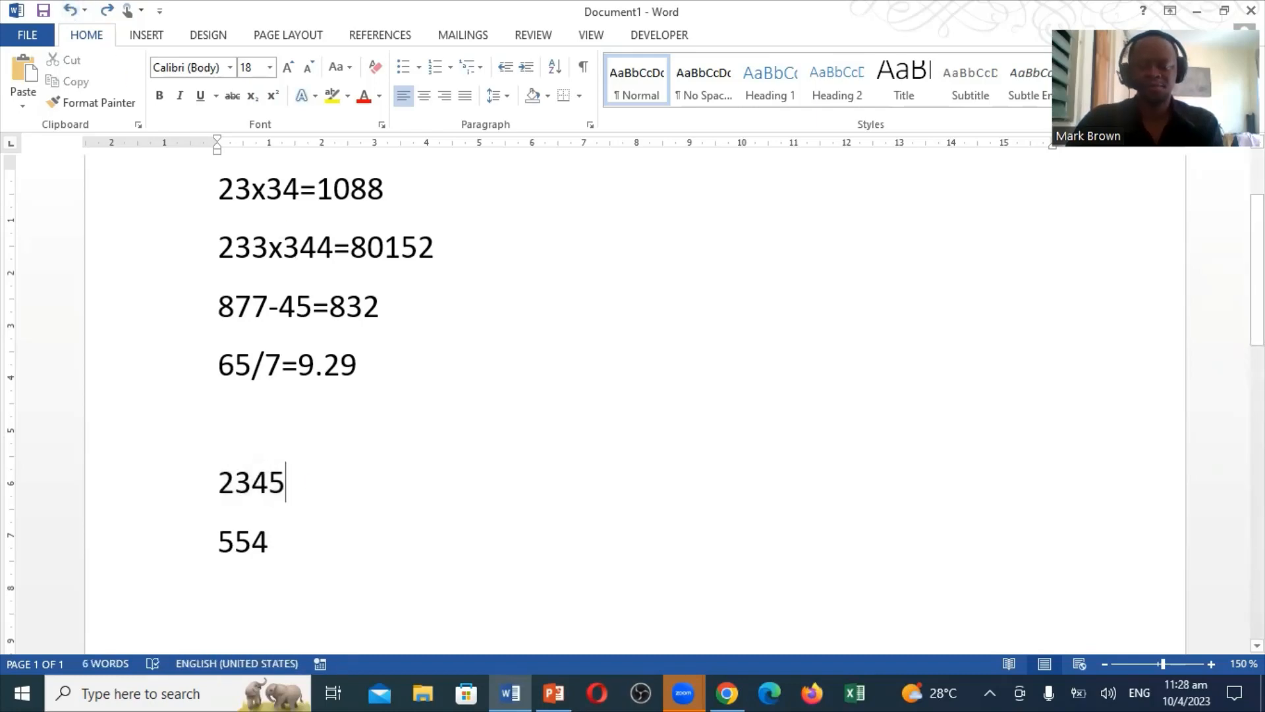
{"action": "key", "text": "Return"}
{"action": "left_click_drag", "start_coordinate": [221, 476], "coordinate": [279, 483]}
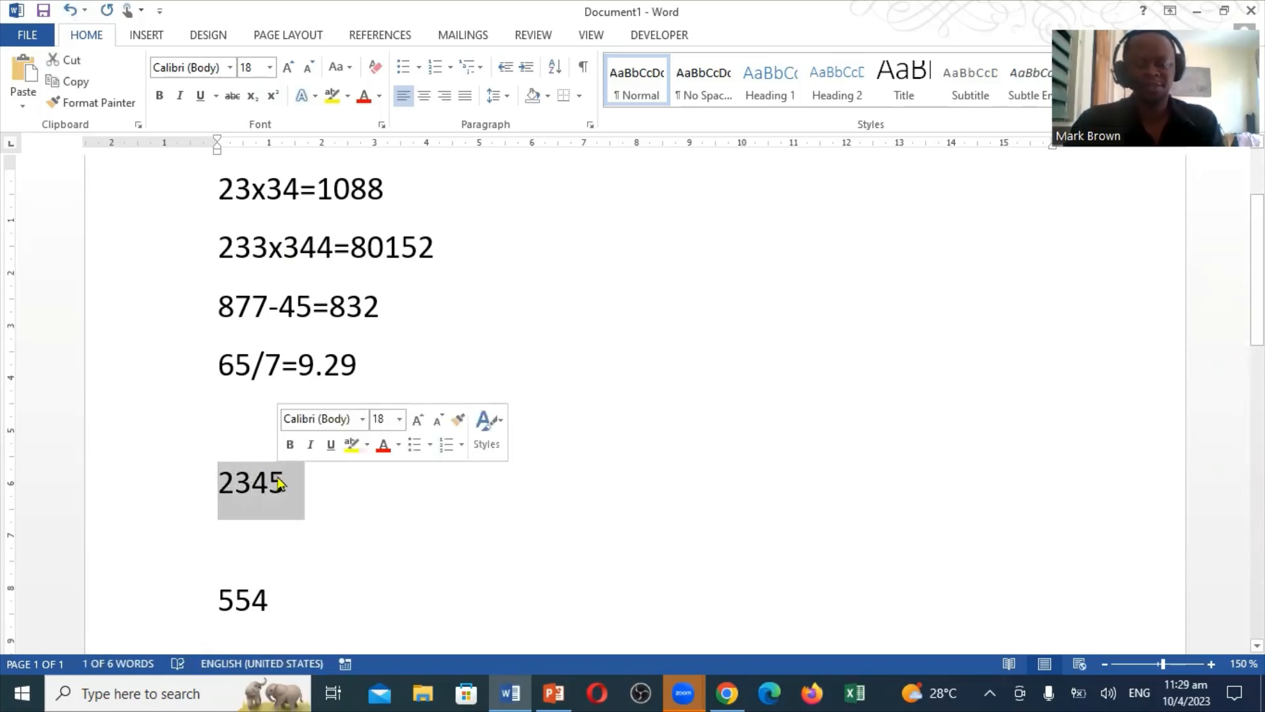
{"action": "key", "text": "ctrl+F9"}
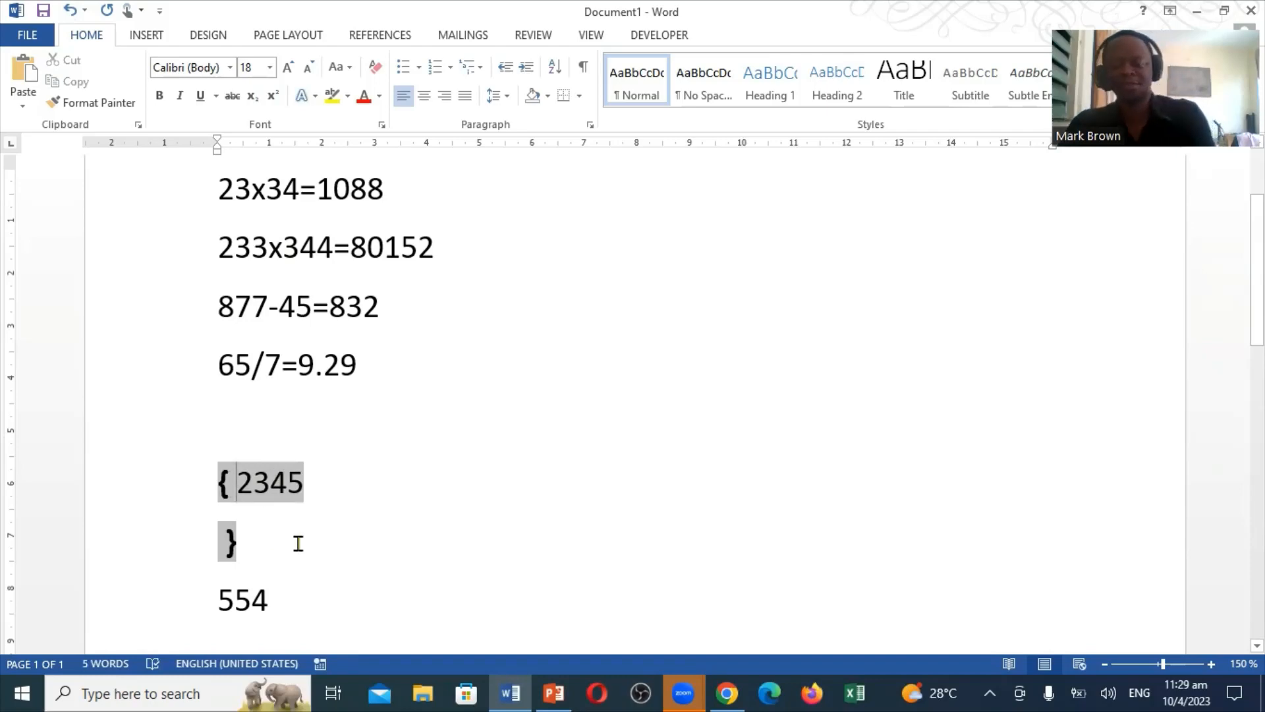
Complete the field code as =2345\*cardtext and update the field to convert the number to words.
{"action": "type", "text": "="}
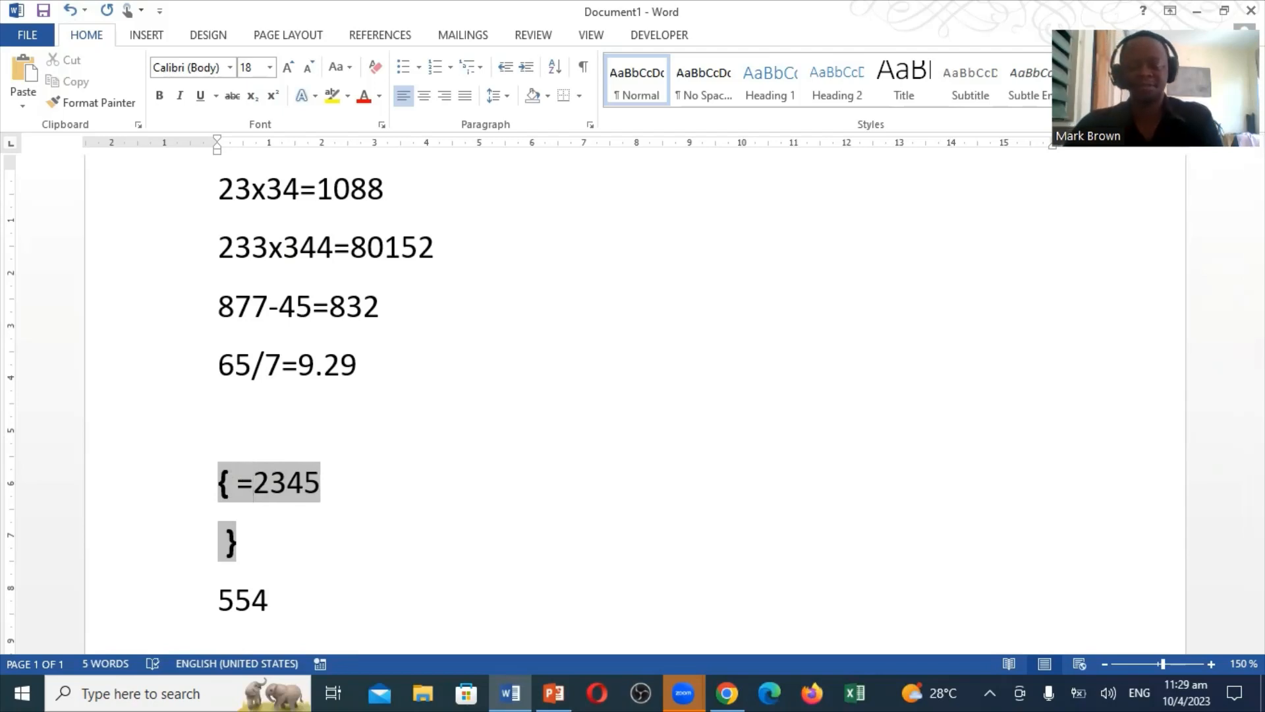
{"action": "key", "text": "Right"}
{"action": "key", "text": "Right"}
{"action": "key", "text": "Right"}
{"action": "key", "text": "Right"}
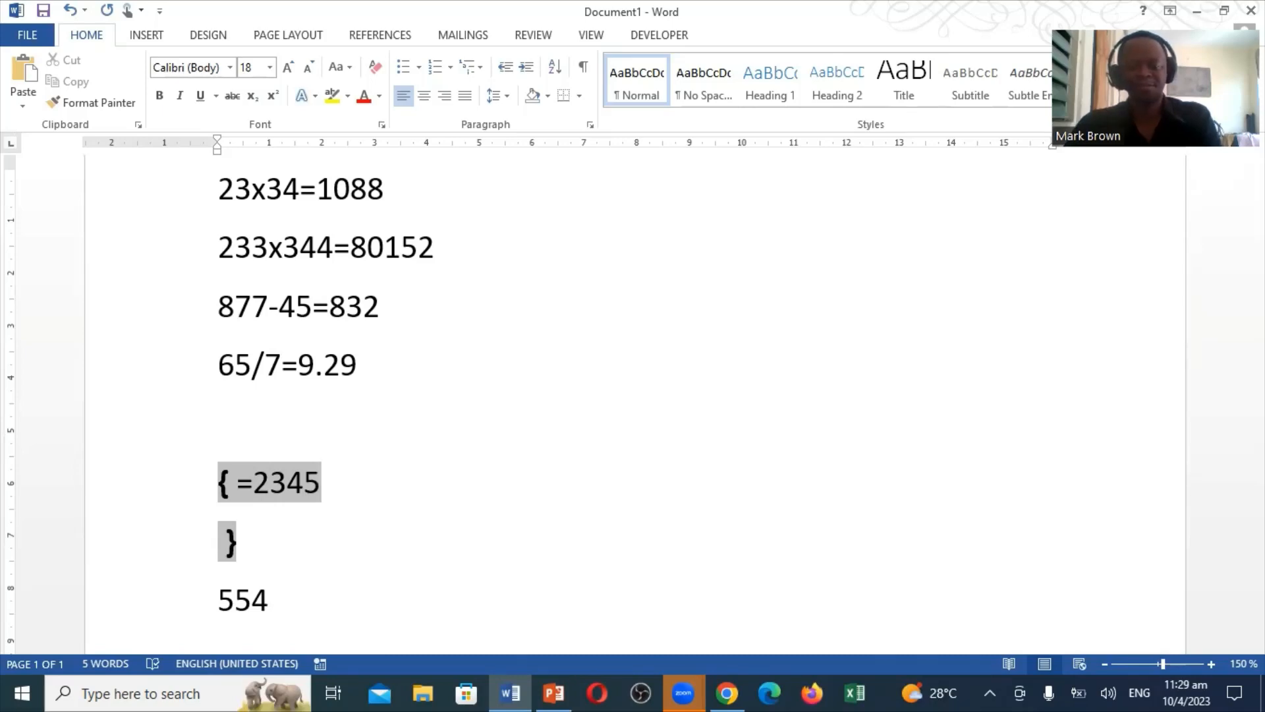
{"action": "type", "text": "\\"}
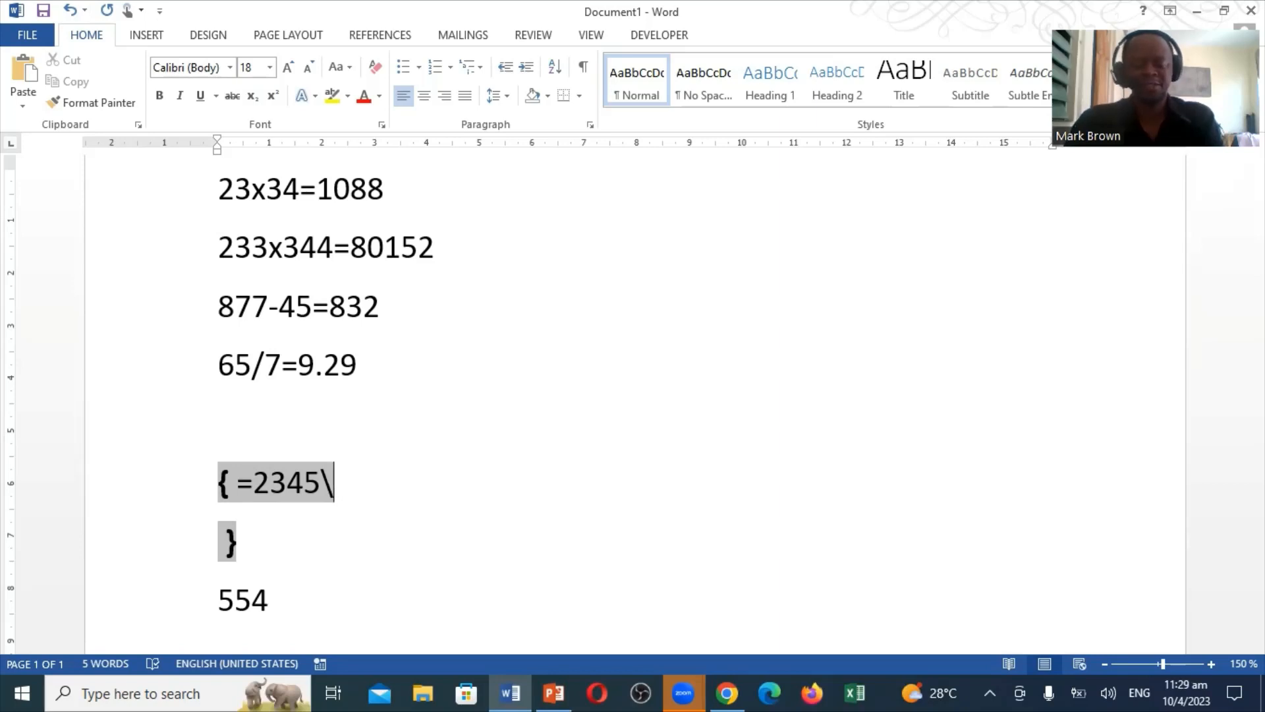
{"action": "type", "text": "*"}
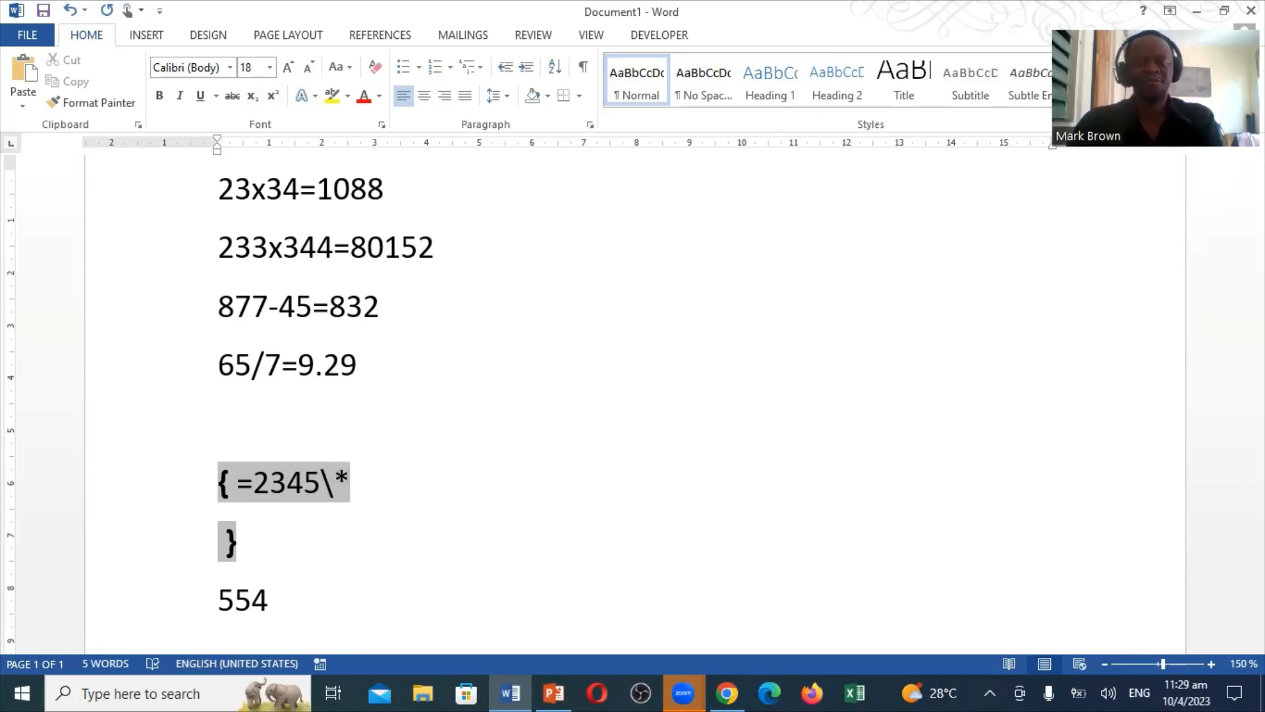
{"action": "type", "text": "c"}
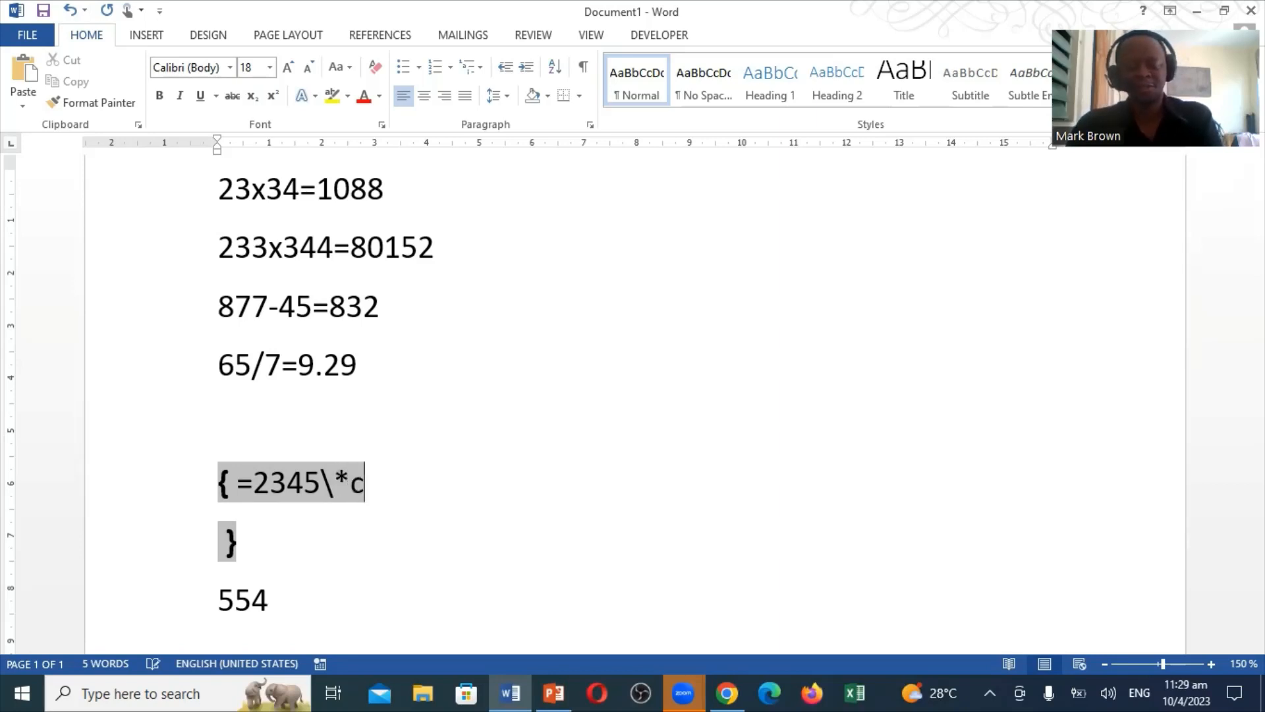
{"action": "type", "text": "ard"}
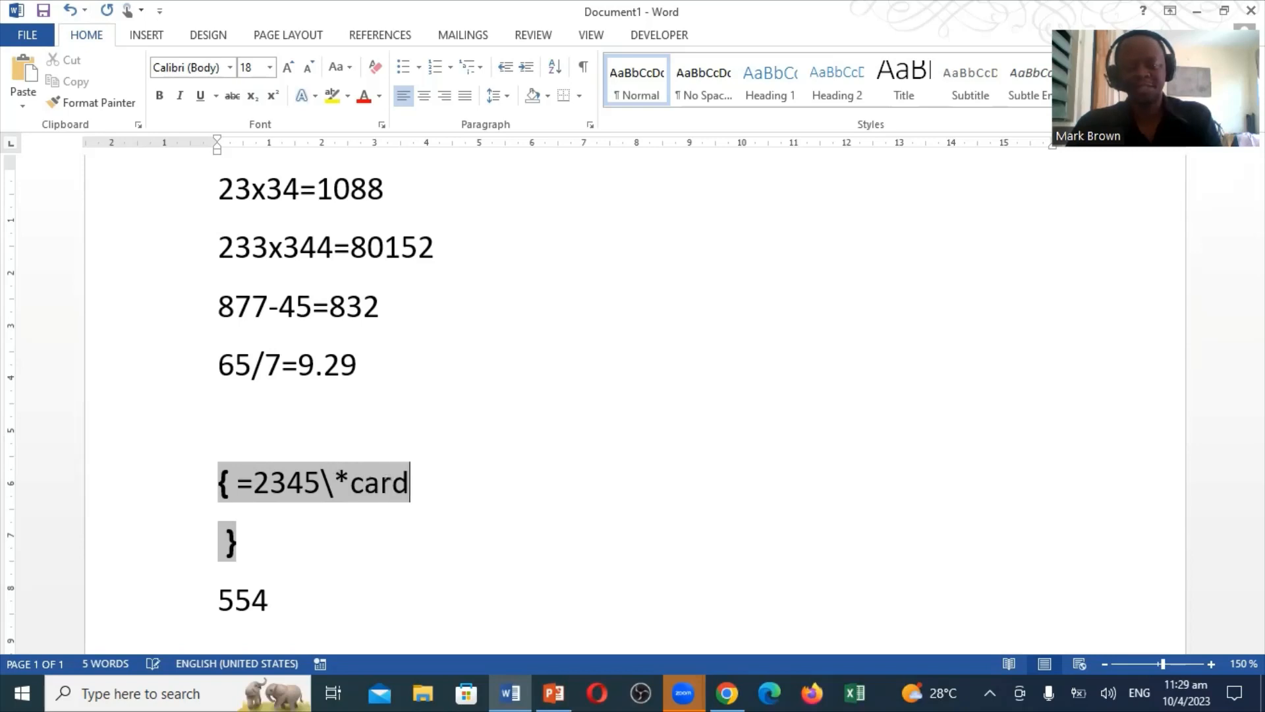
{"action": "type", "text": "te"}
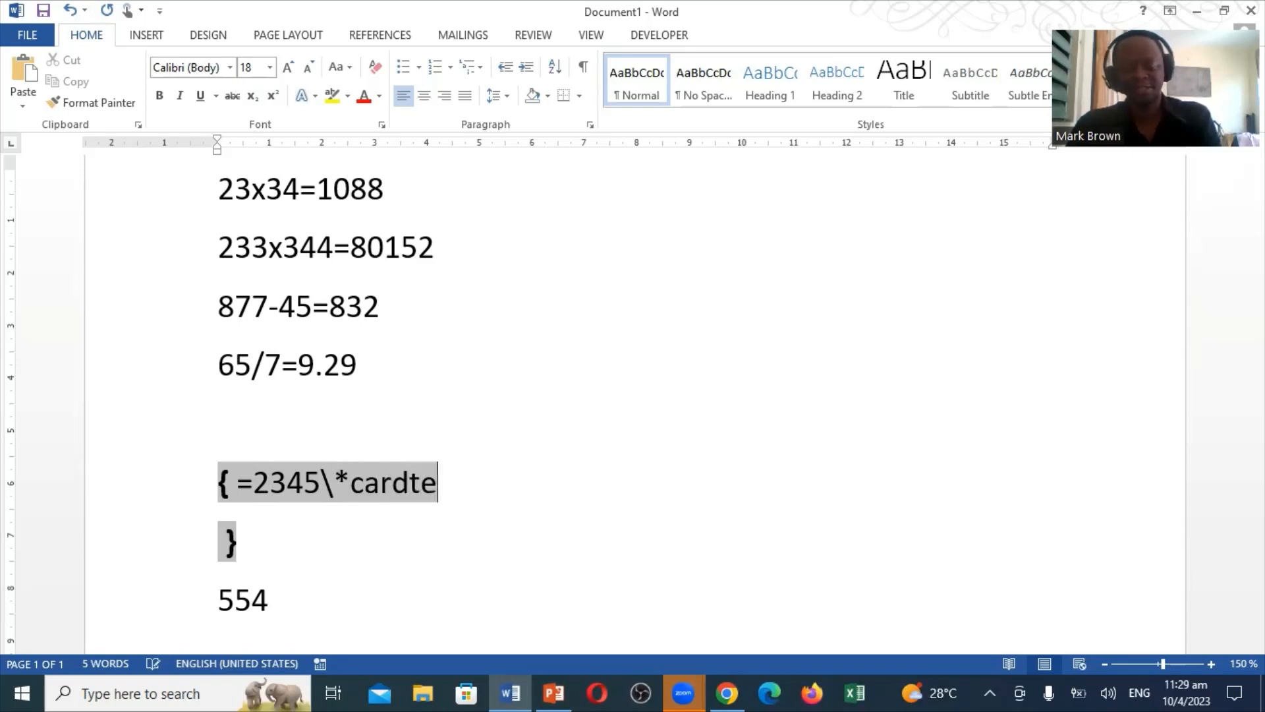
{"action": "type", "text": "xt"}
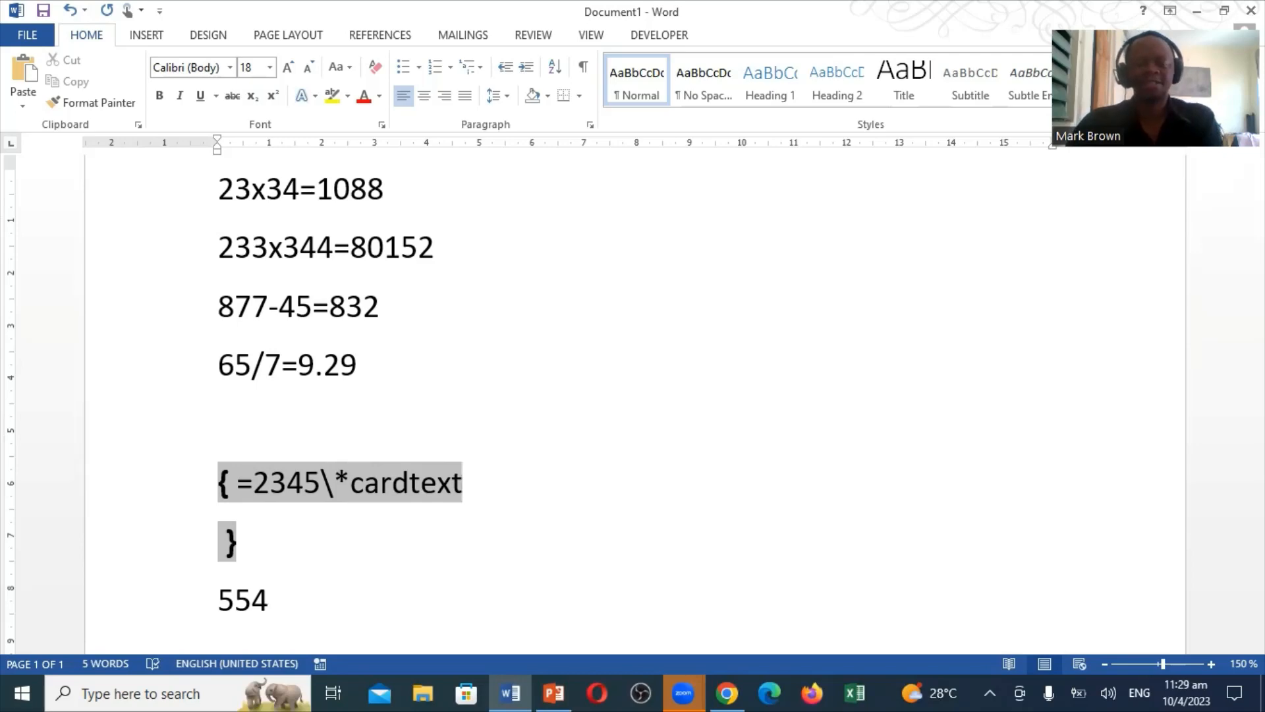
{"action": "right_click", "coordinate": [334, 485]}
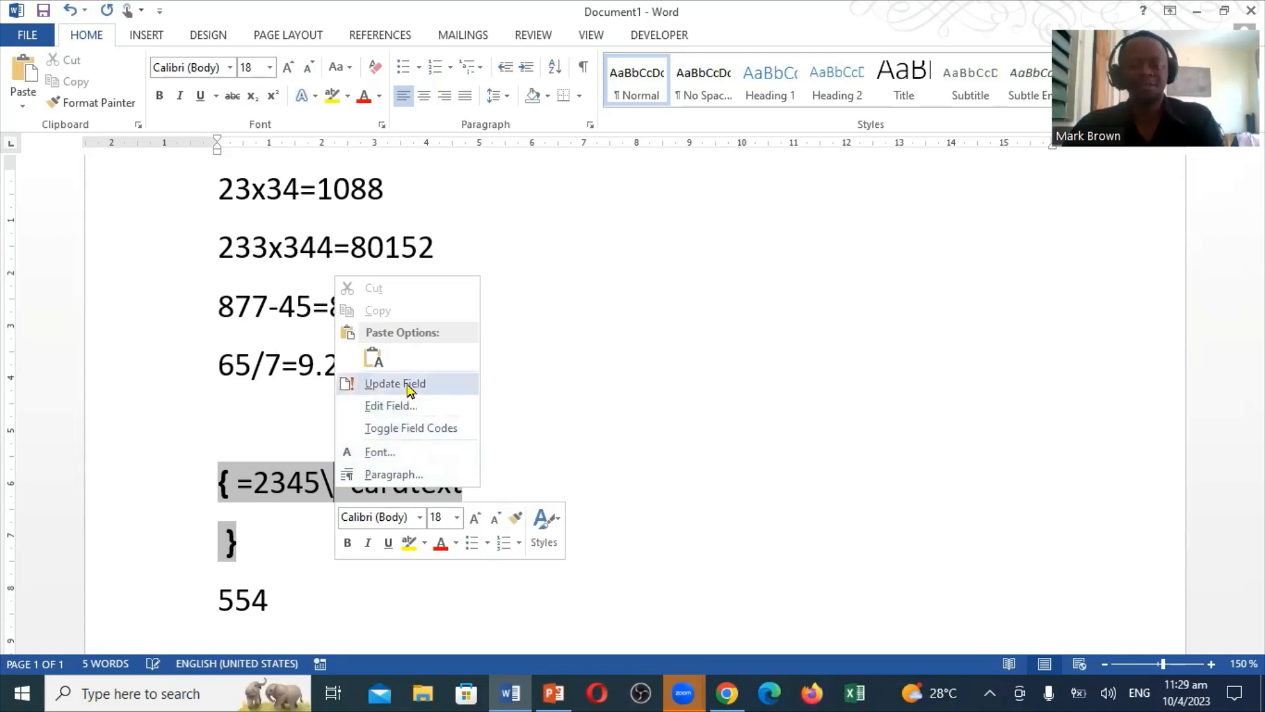
{"action": "left_click", "coordinate": [409, 389]}
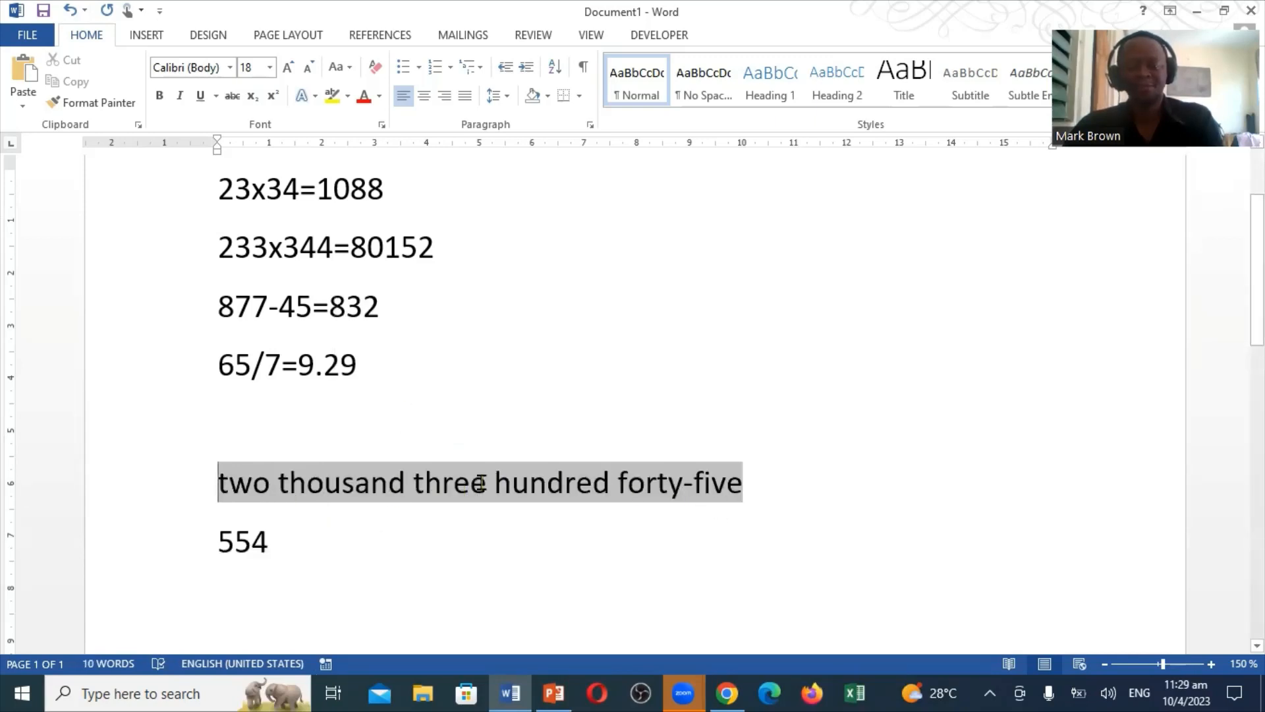
Wrap the number 554 in field braces and put an equals sign before it.
{"action": "left_click", "coordinate": [349, 541]}
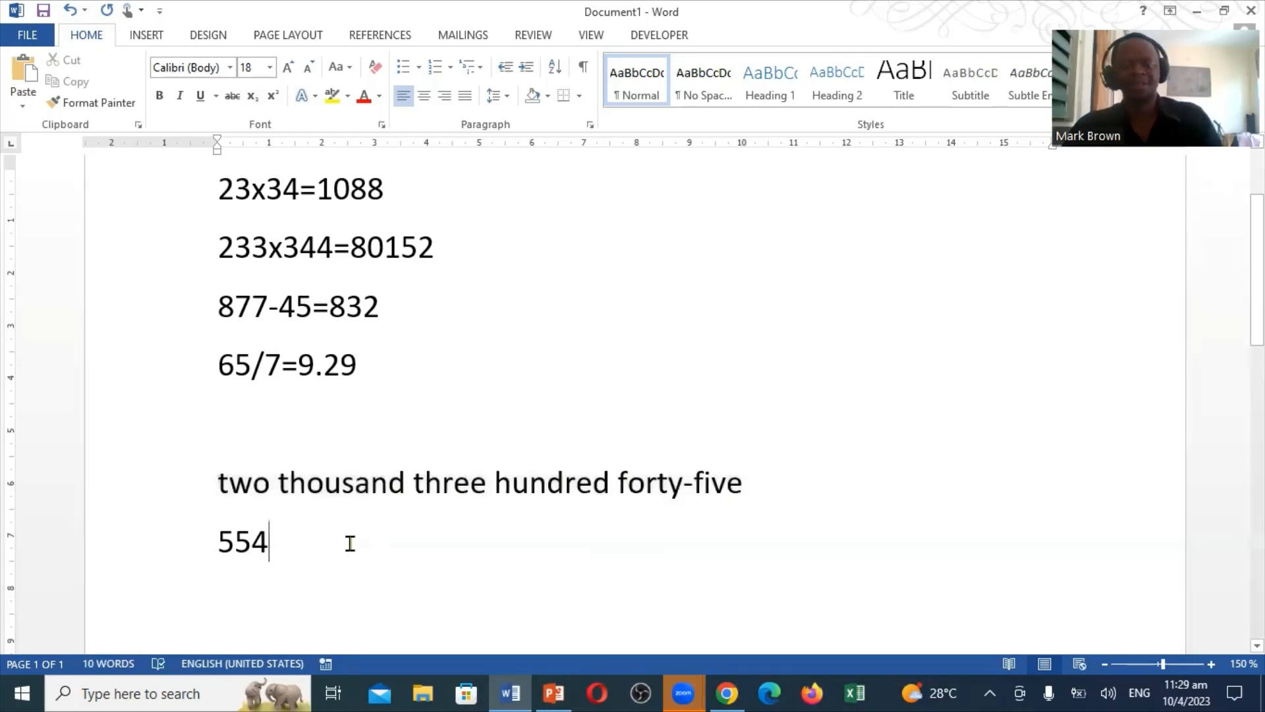
{"action": "left_click_drag", "start_coordinate": [218, 539], "coordinate": [283, 550]}
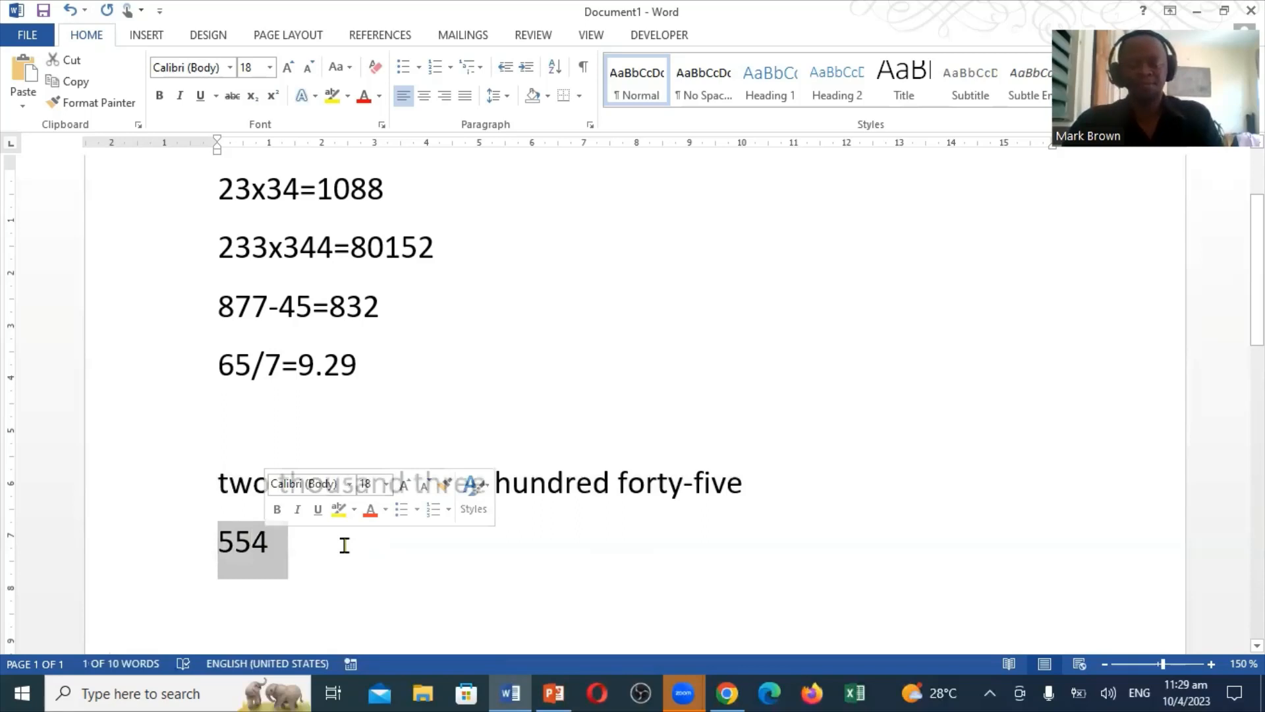
{"action": "key", "text": "ctrl+F9"}
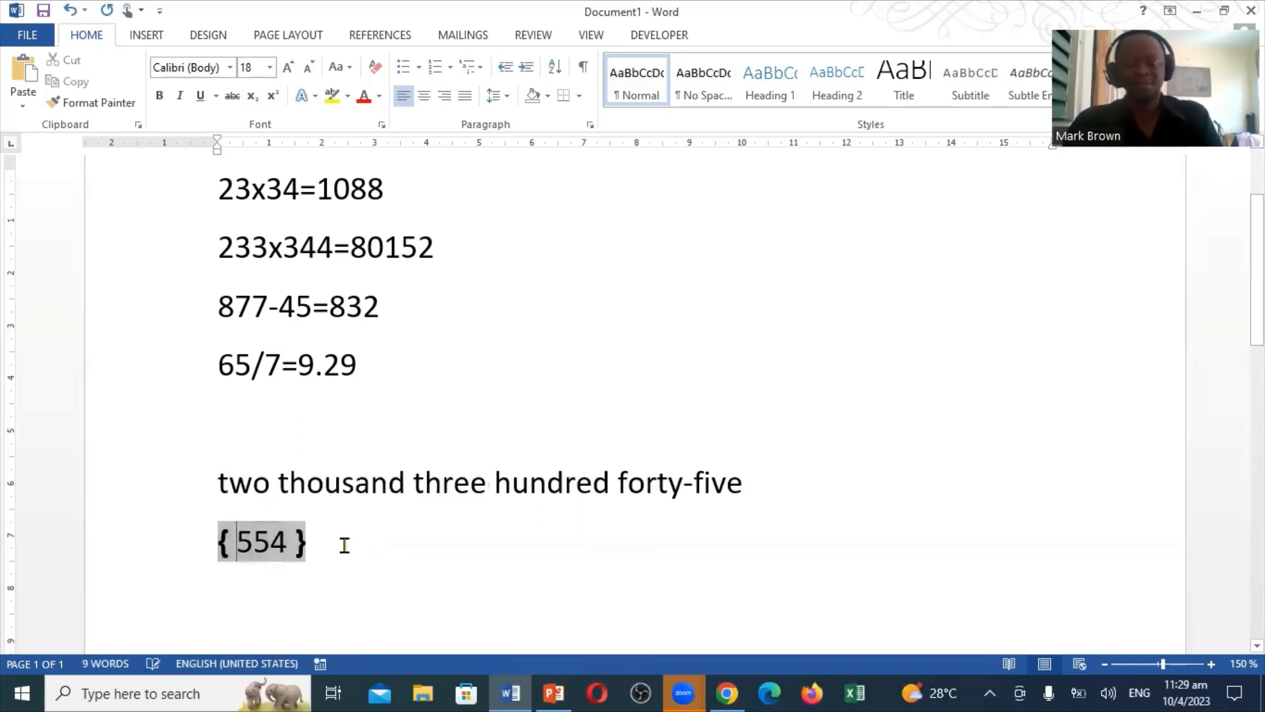
{"action": "type", "text": "="}
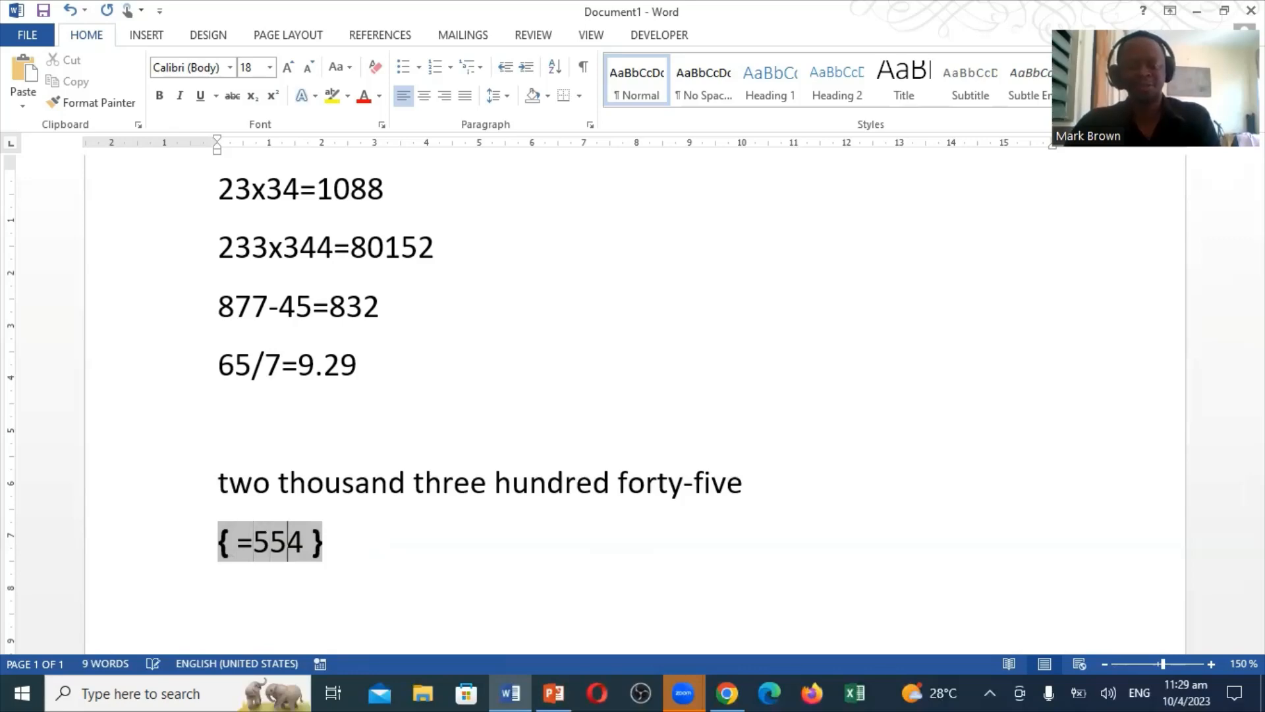
Complete the field code as =554\*cardtext and update the field to convert the number to words.
{"action": "key", "text": "Right"}
{"action": "type", "text": "\\"}
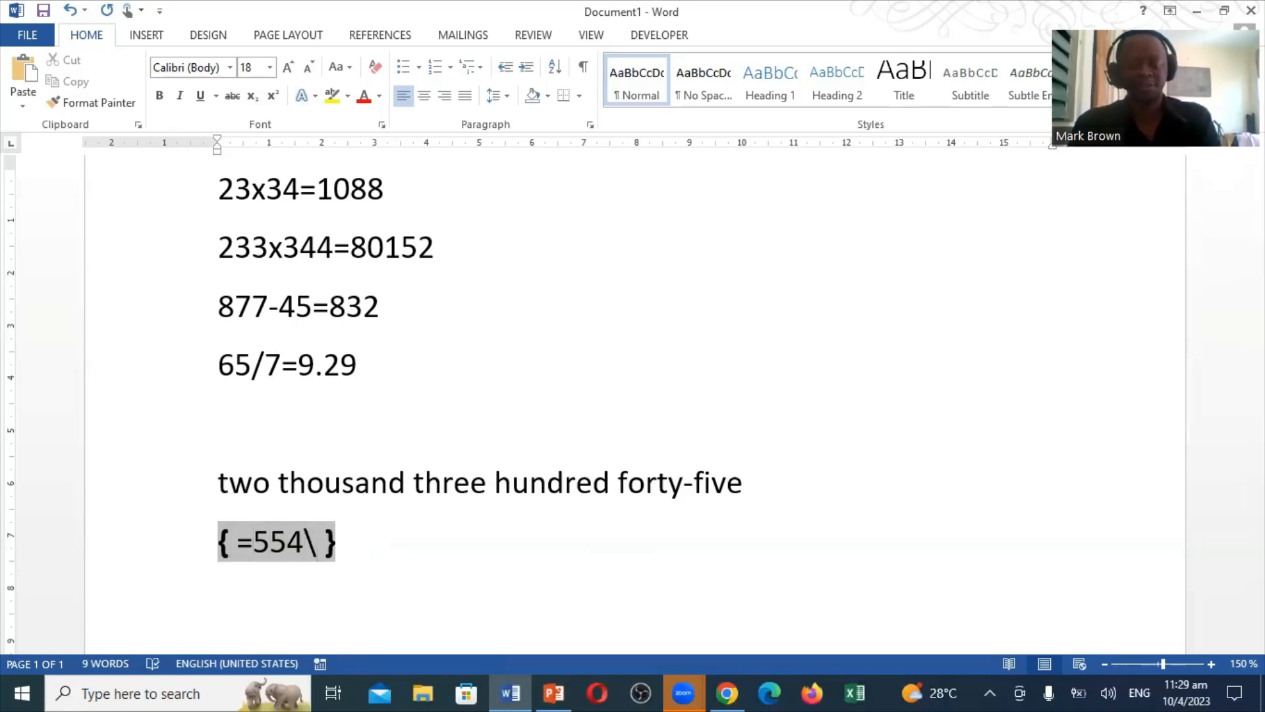
{"action": "type", "text": "*"}
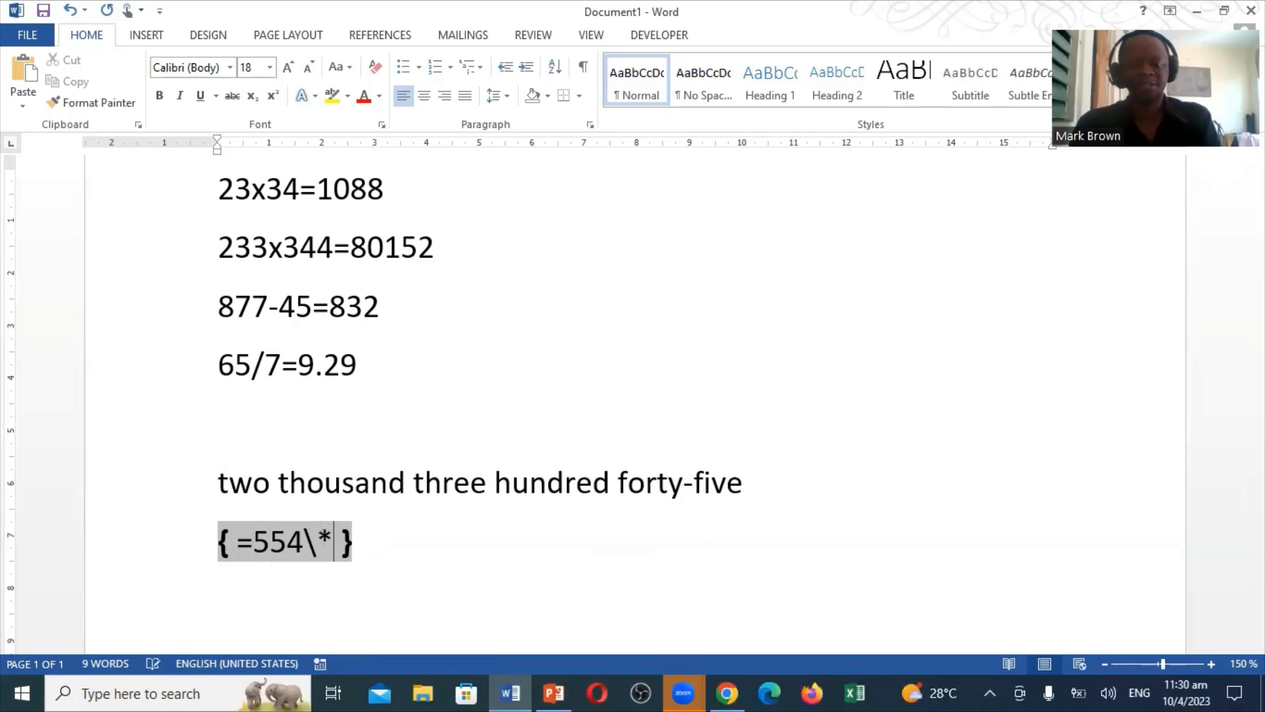
{"action": "type", "text": "ca"}
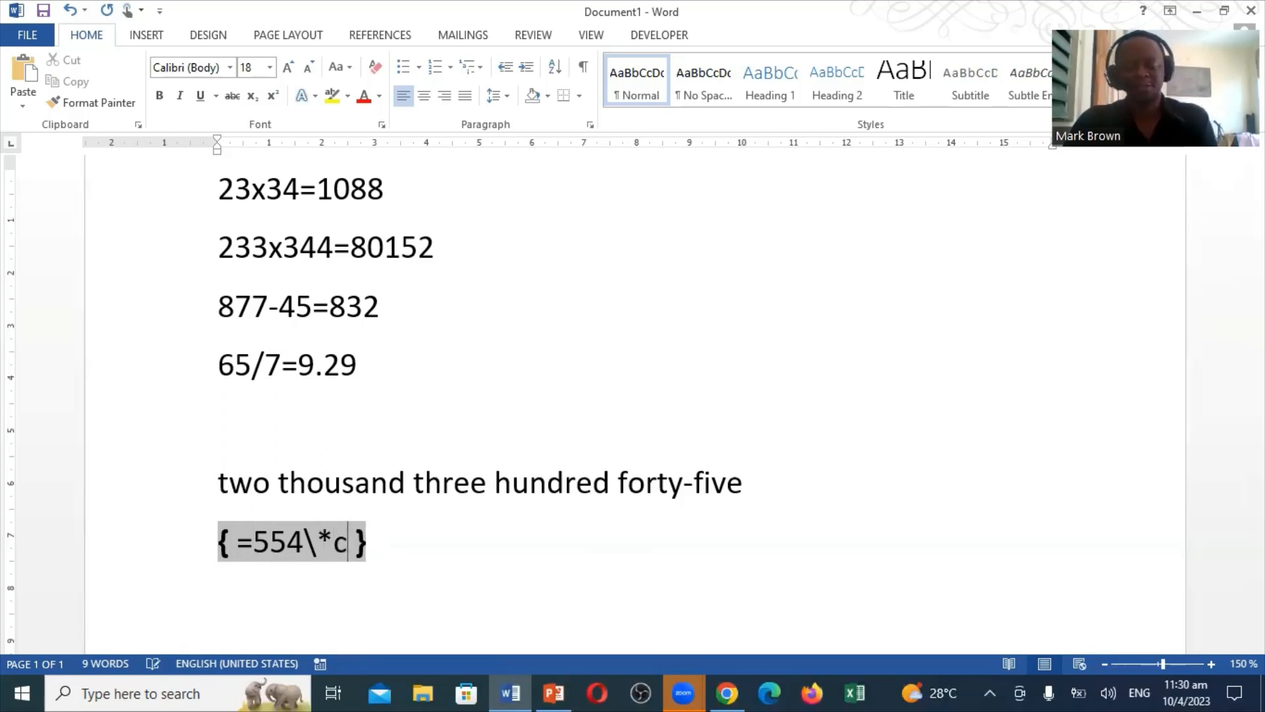
{"action": "type", "text": "r"}
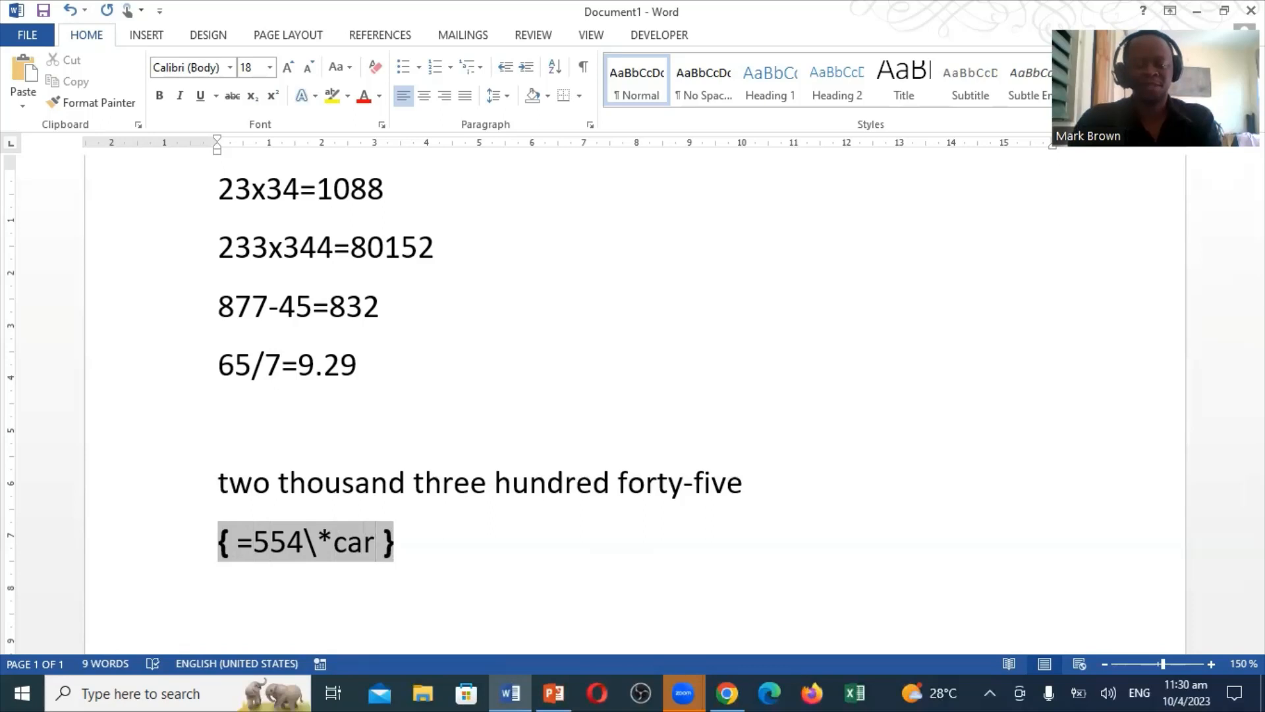
{"action": "type", "text": "dtex"}
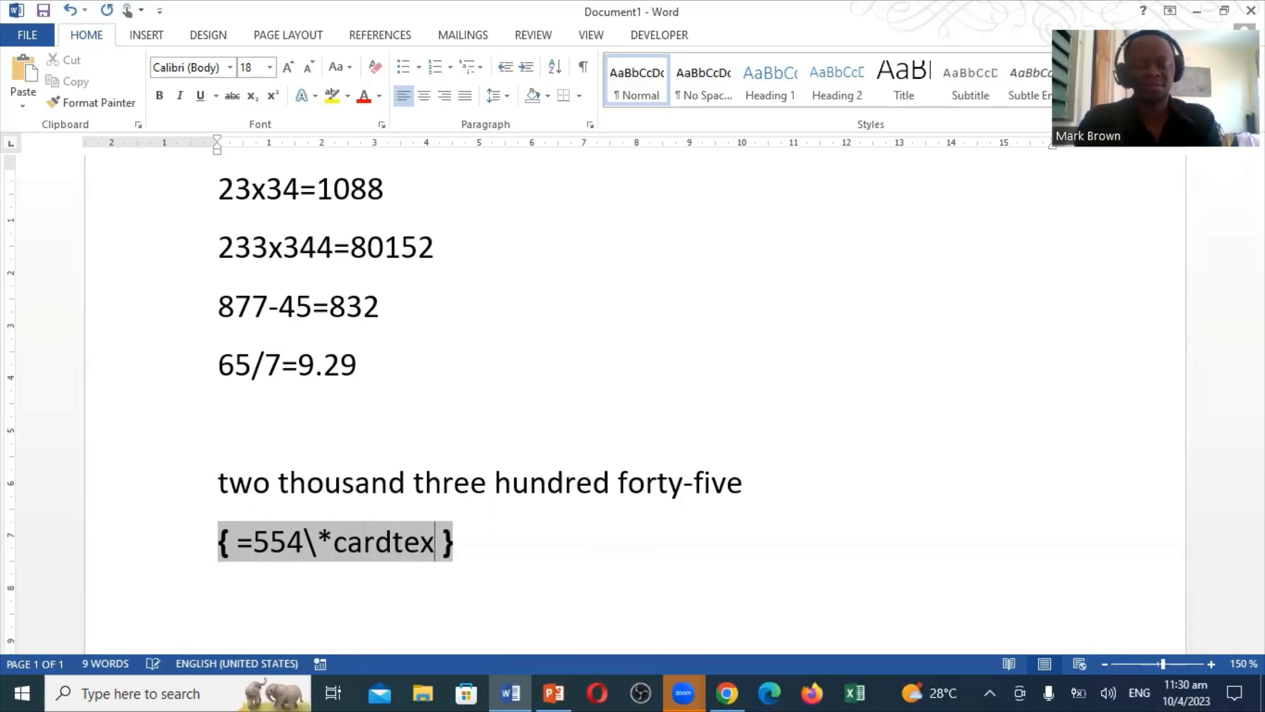
{"action": "type", "text": "t"}
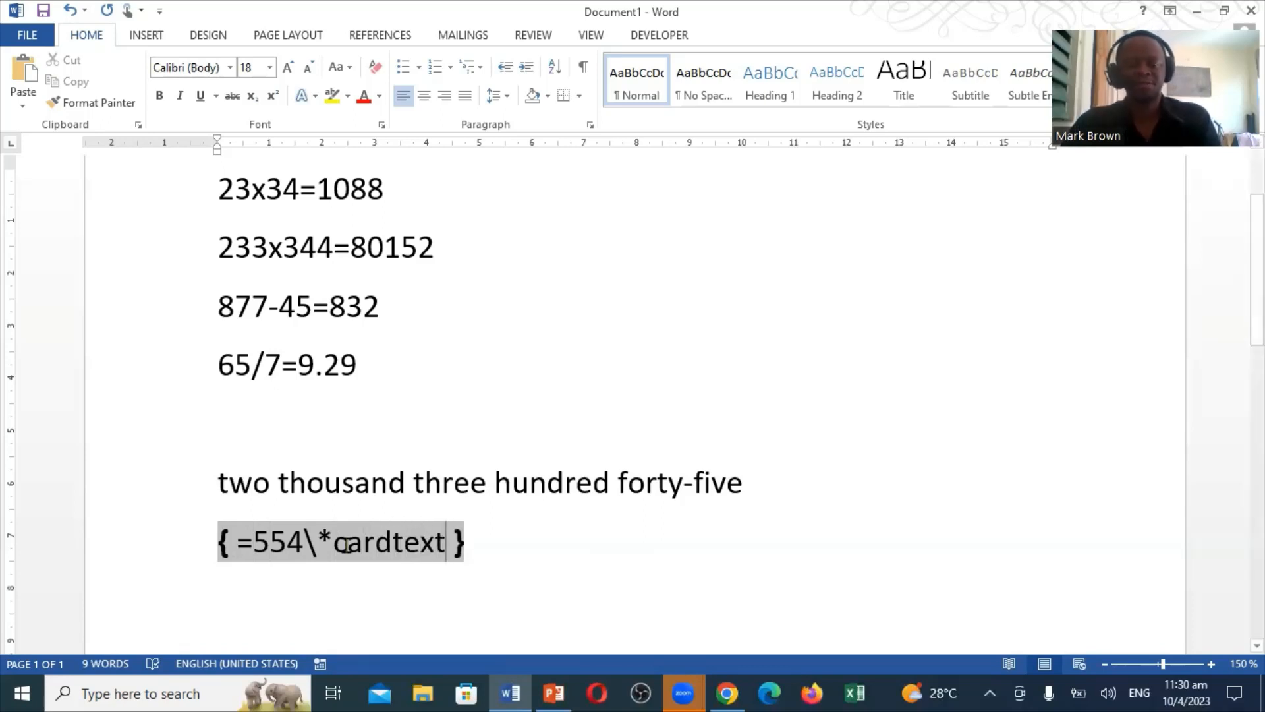
{"action": "right_click", "coordinate": [319, 551]}
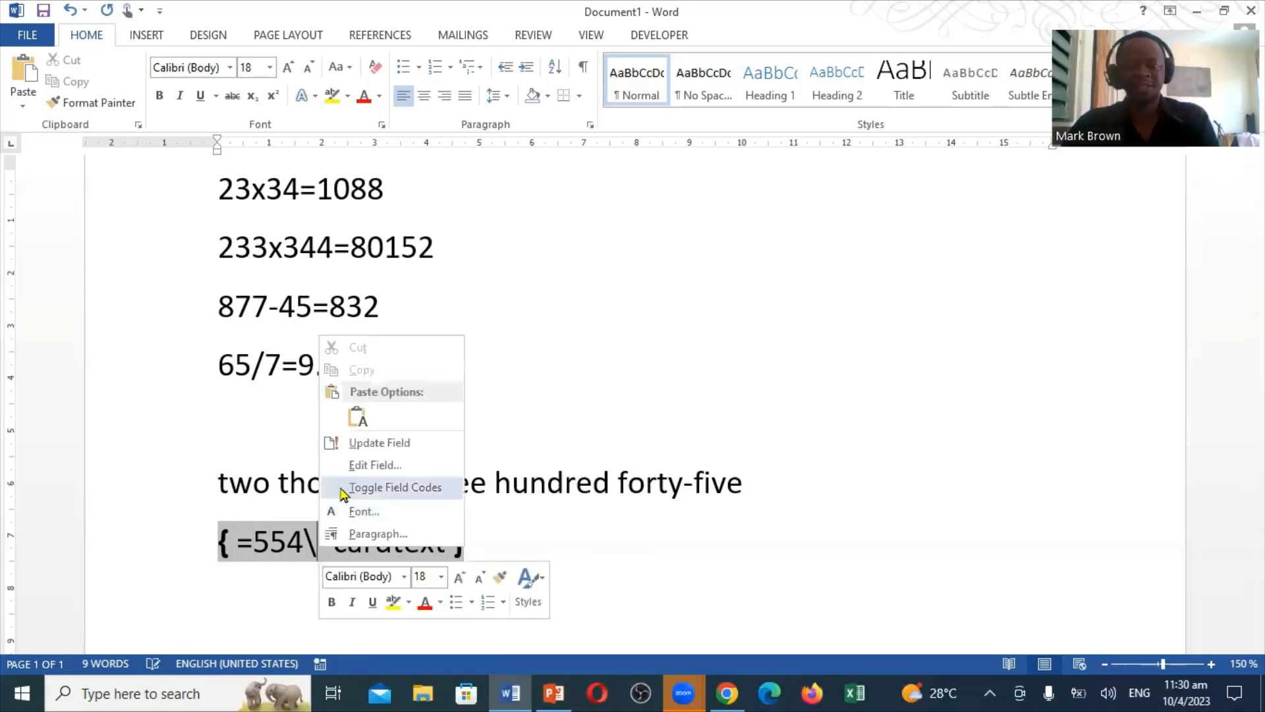
{"action": "left_click", "coordinate": [369, 455]}
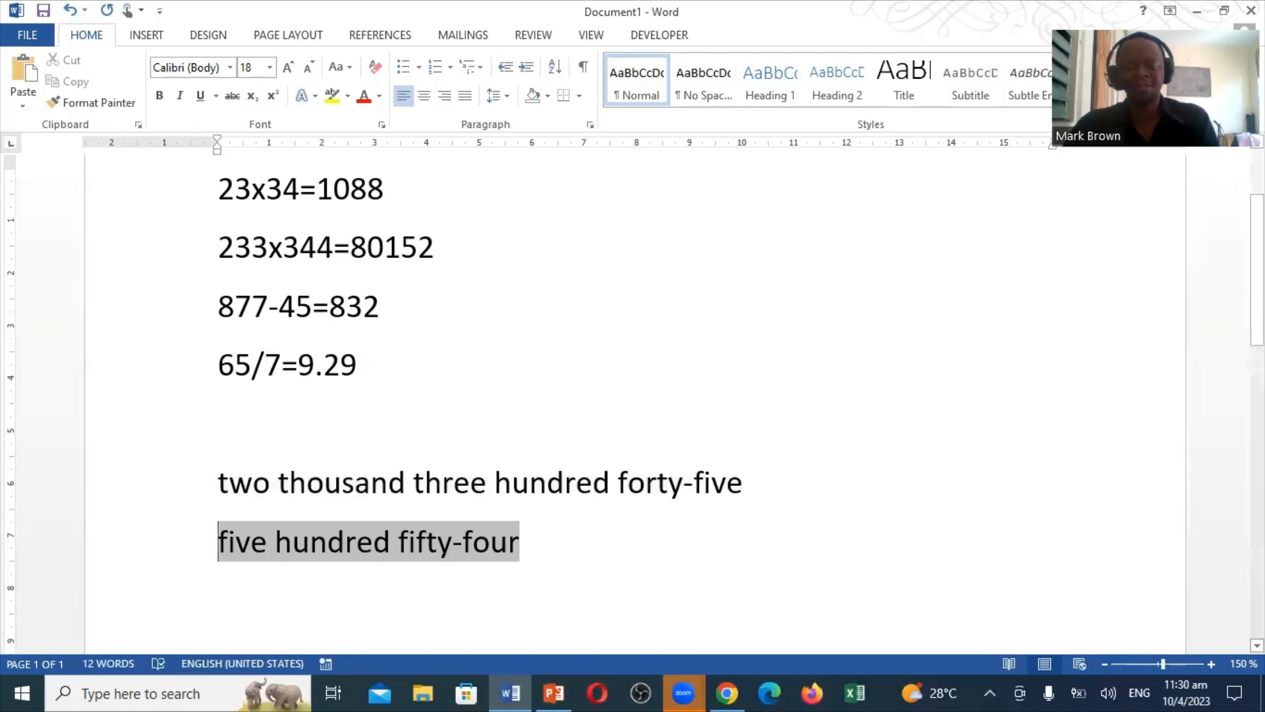
Check the remaining table exercise on the PowerPoint slide beside the document, and return to the maximized document.
{"action": "scroll", "coordinate": [633, 403], "scroll_direction": "down", "scroll_amount": 2}
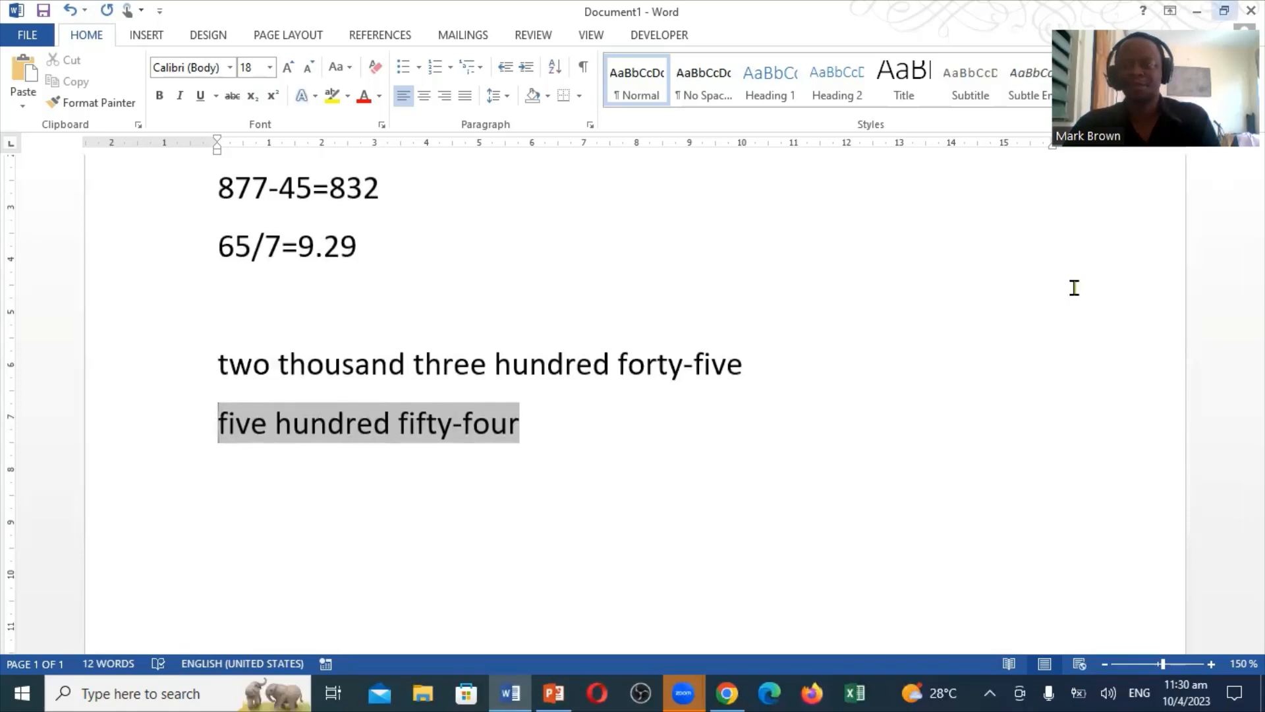
{"action": "left_click", "coordinate": [1226, 11]}
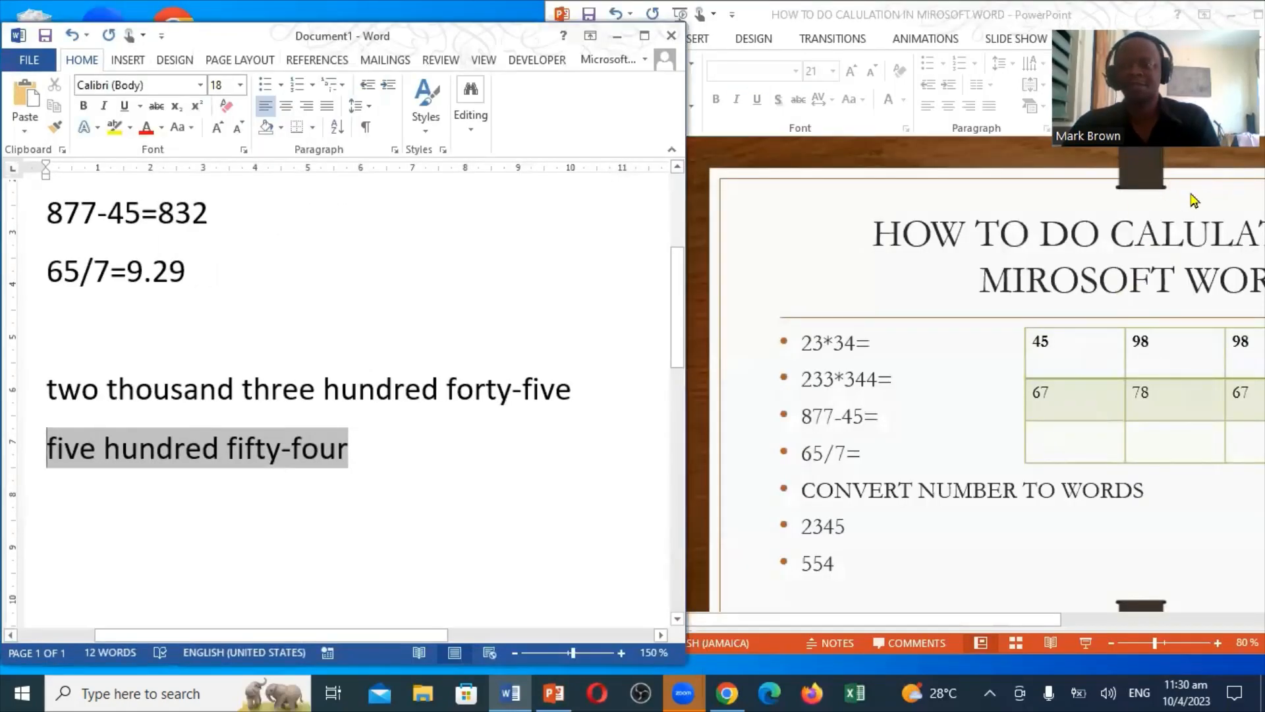
{"action": "left_click", "coordinate": [1147, 15]}
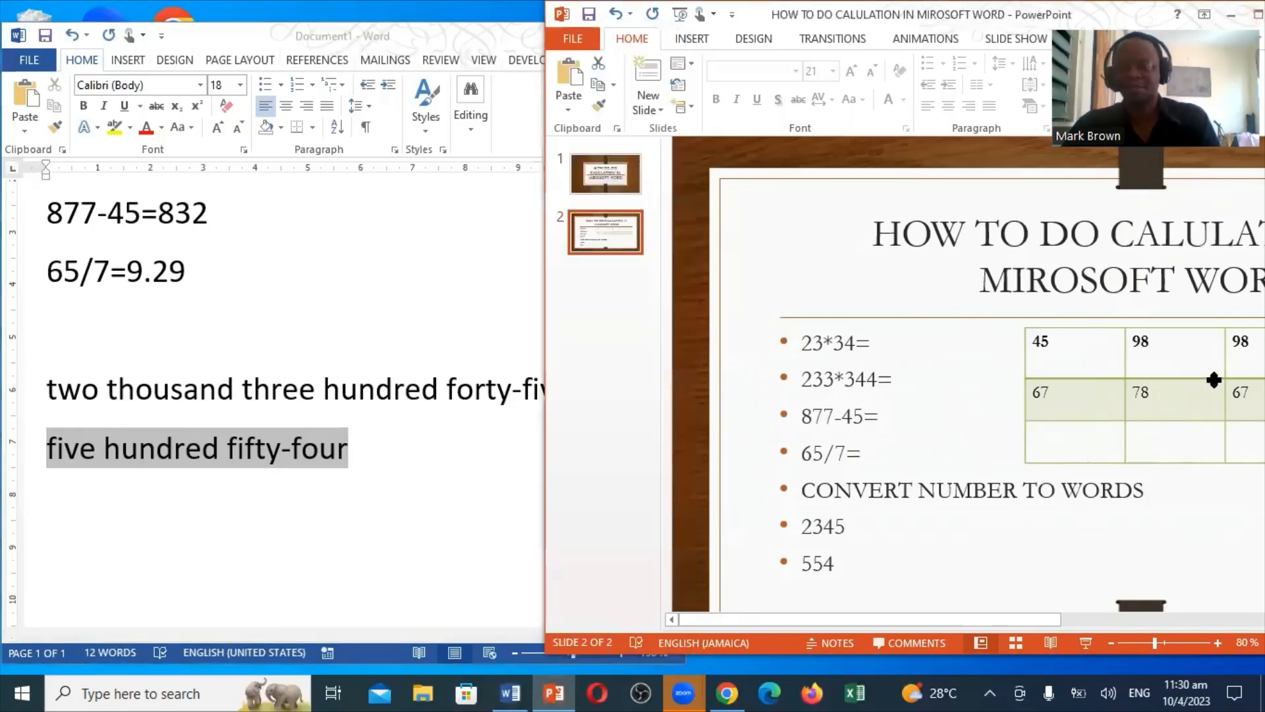
{"action": "left_click", "coordinate": [499, 215]}
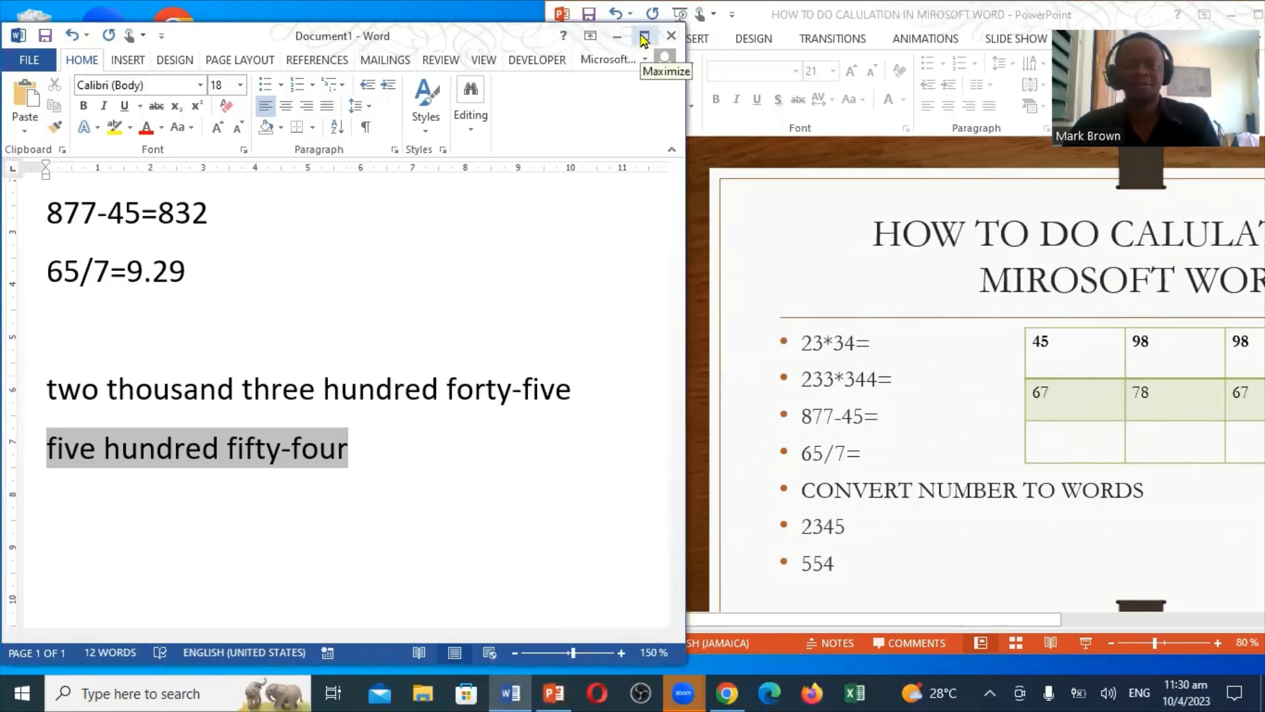
{"action": "left_click", "coordinate": [645, 38]}
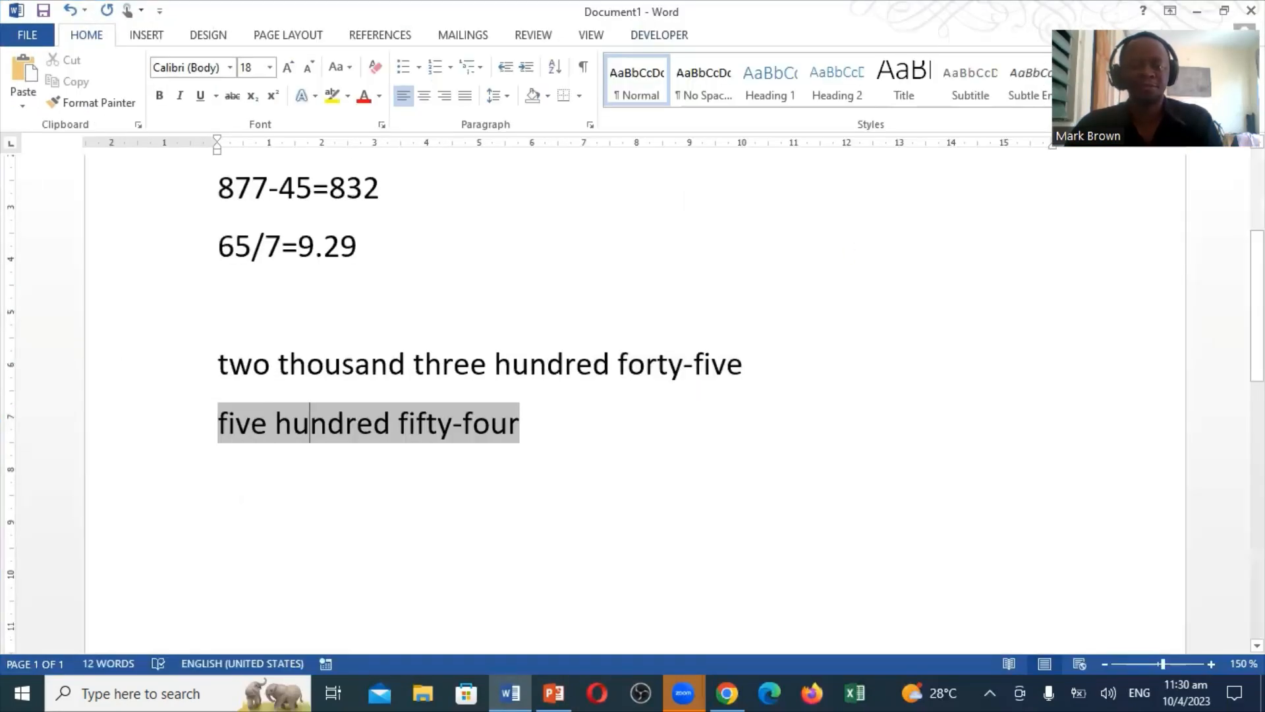
Leave an empty line below the words for 554 and insert a 4x4 table.
{"action": "key", "text": "End"}
{"action": "key", "text": "Return"}
{"action": "key", "text": "Return"}
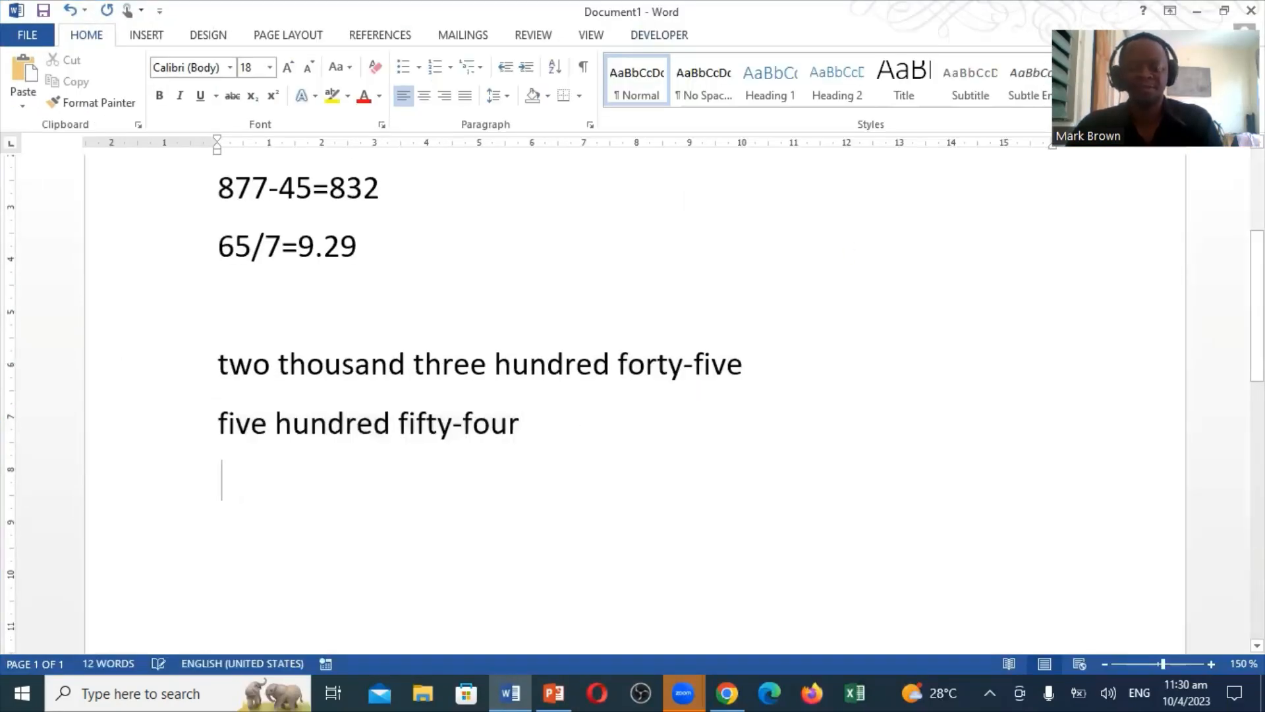
{"action": "left_click", "coordinate": [147, 36]}
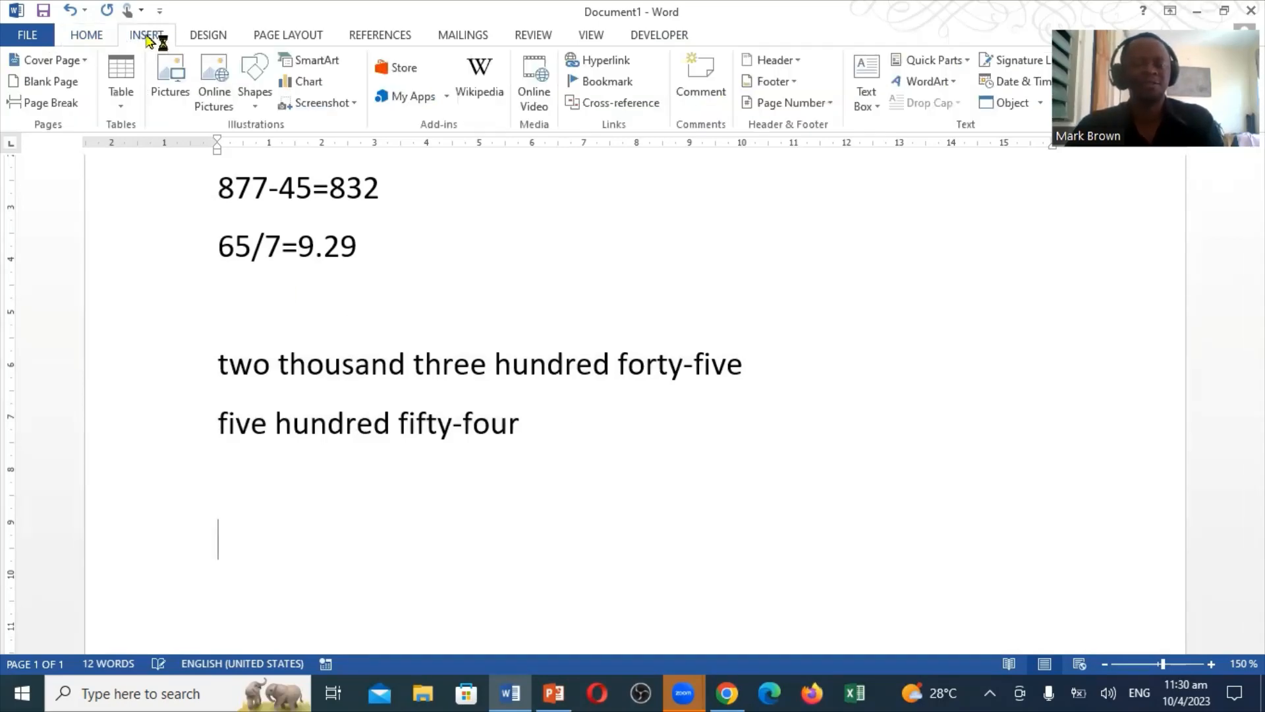
{"action": "left_click", "coordinate": [119, 109]}
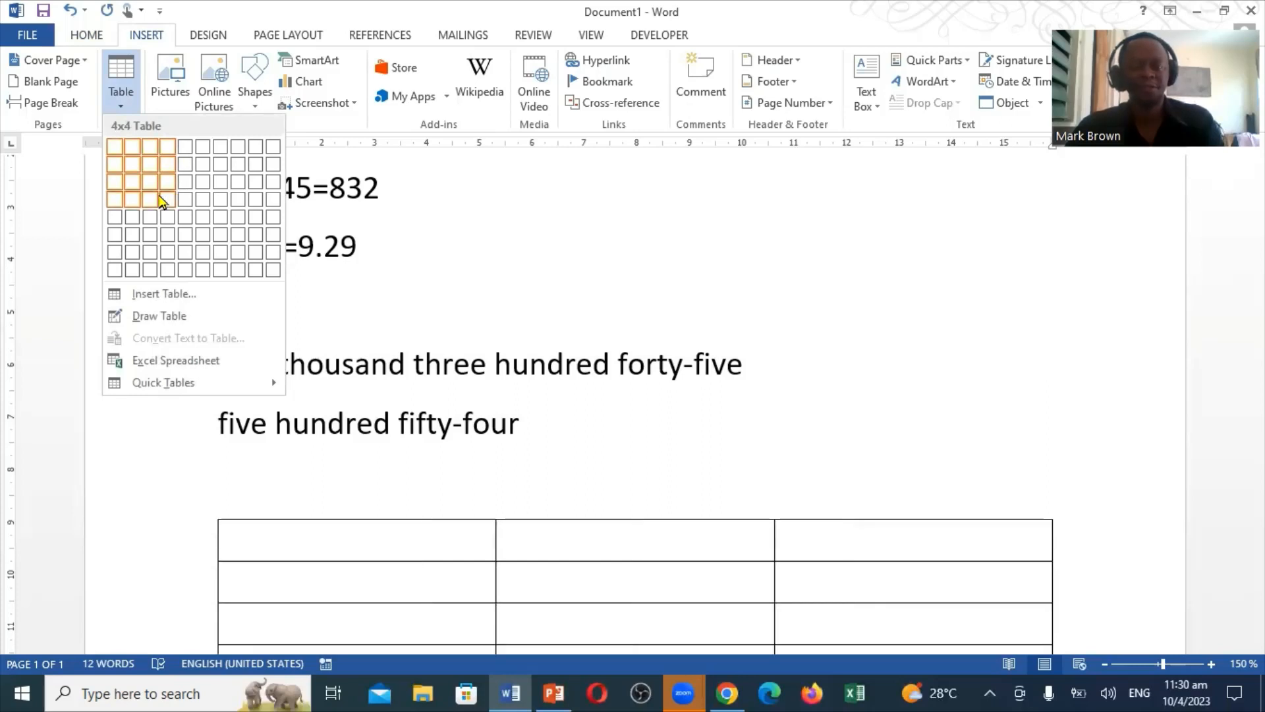
{"action": "left_click", "coordinate": [160, 200]}
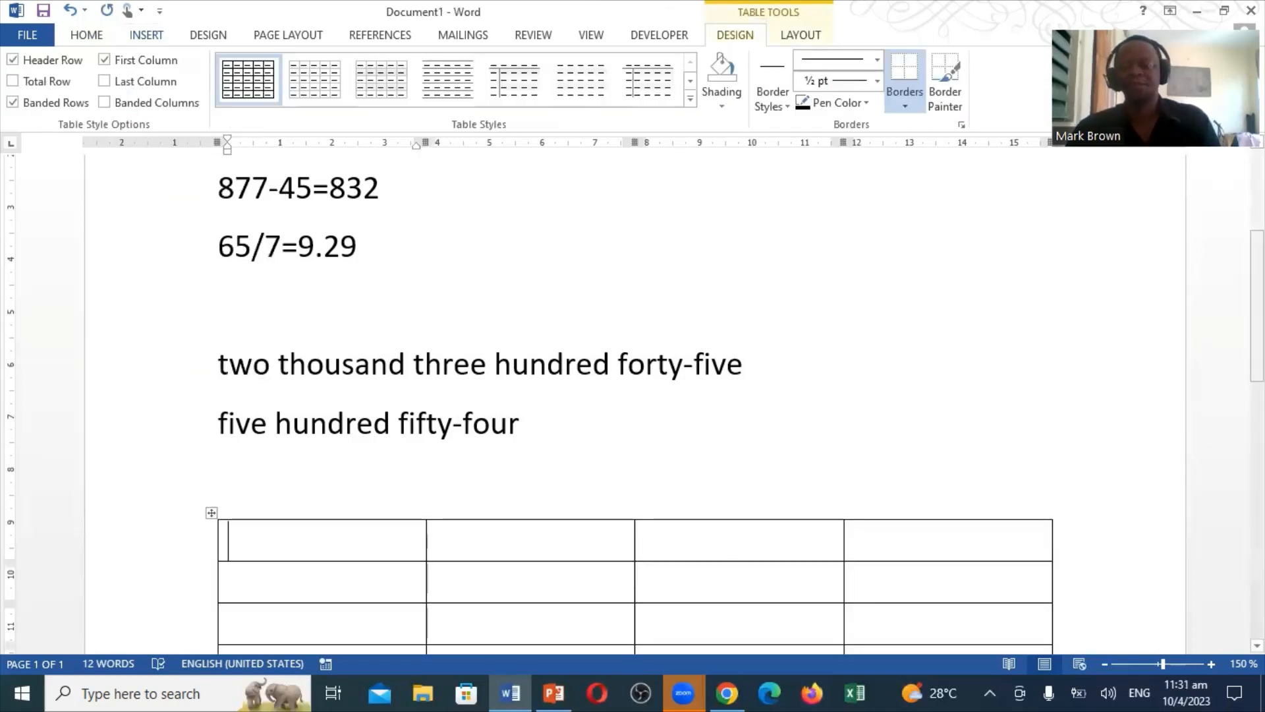
{"action": "scroll", "coordinate": [633, 409], "scroll_direction": "down", "scroll_amount": 3}
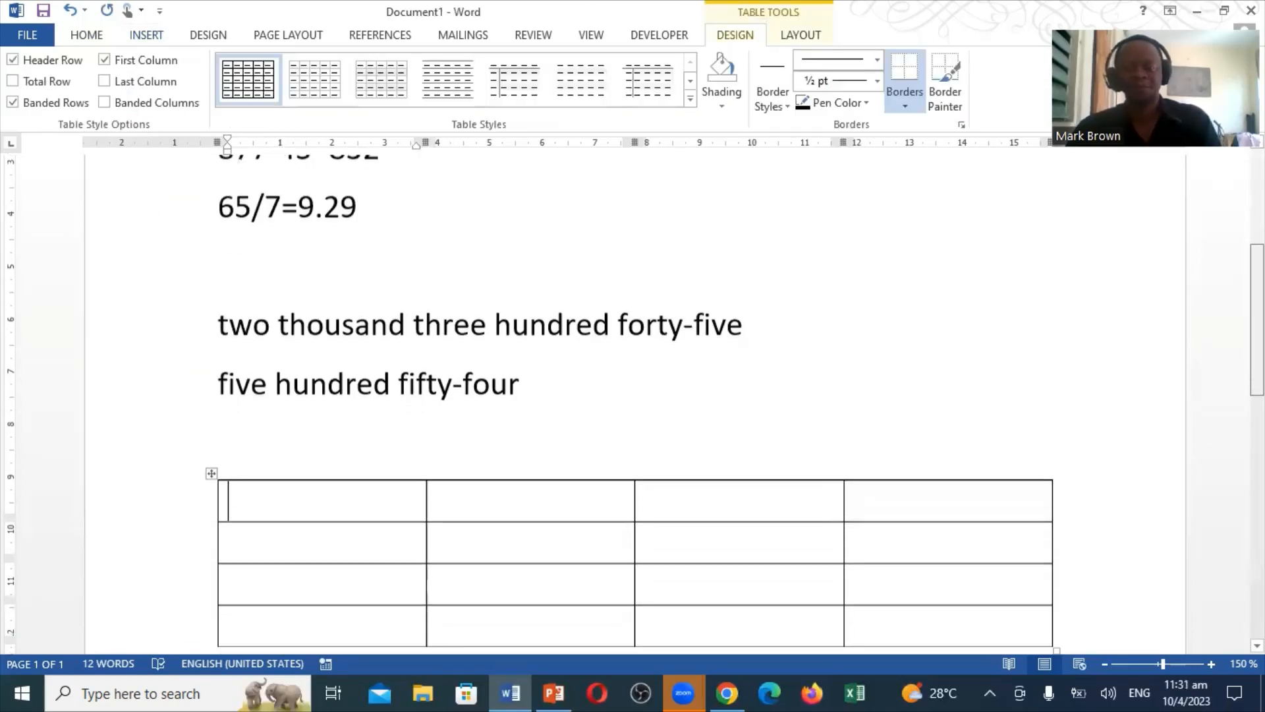
{"action": "scroll", "coordinate": [632, 408], "scroll_direction": "down", "scroll_amount": 1}
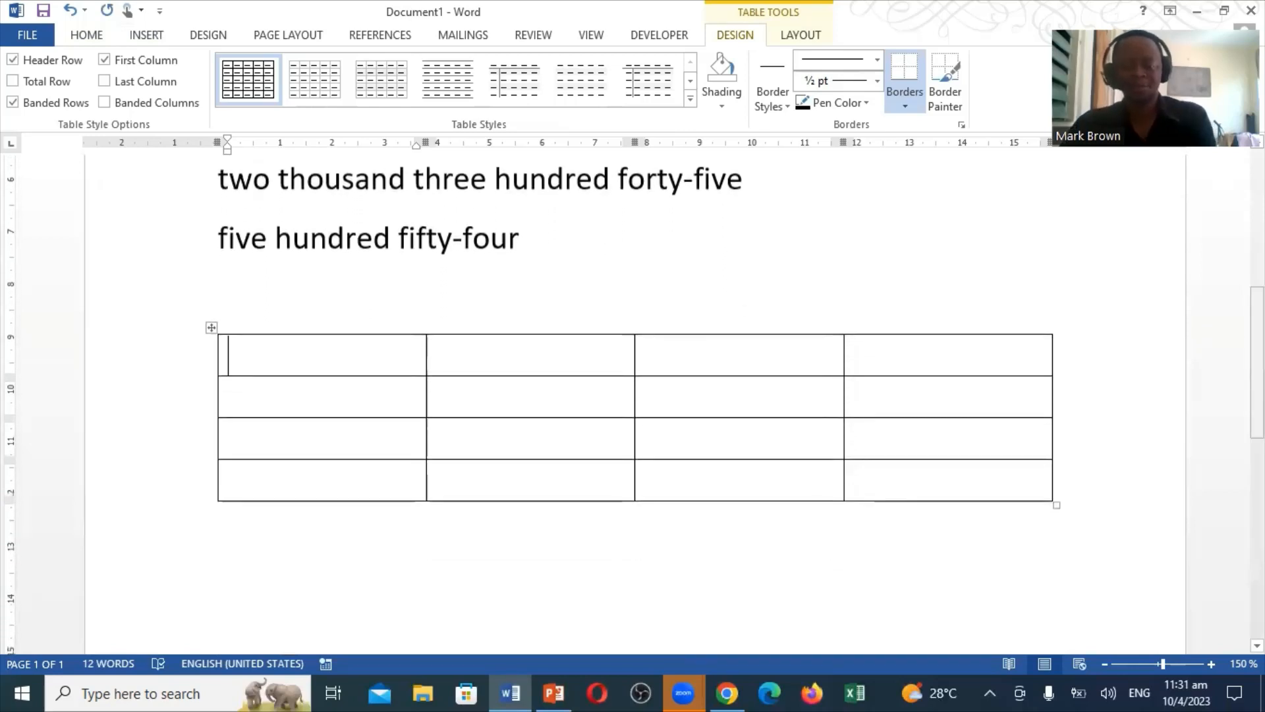
Fill the first three cells of the table's top row with 23, 54 and 7.
{"action": "type", "text": "23"}
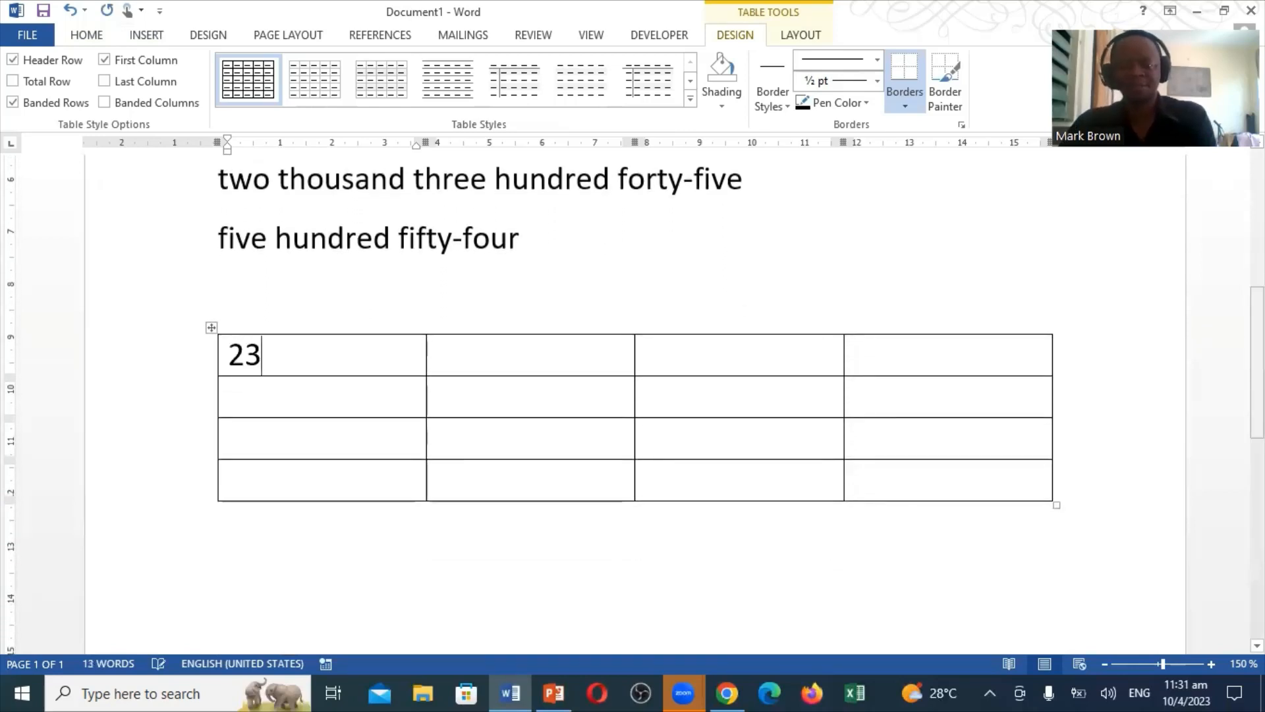
{"action": "key", "text": "Tab"}
{"action": "type", "text": "54"}
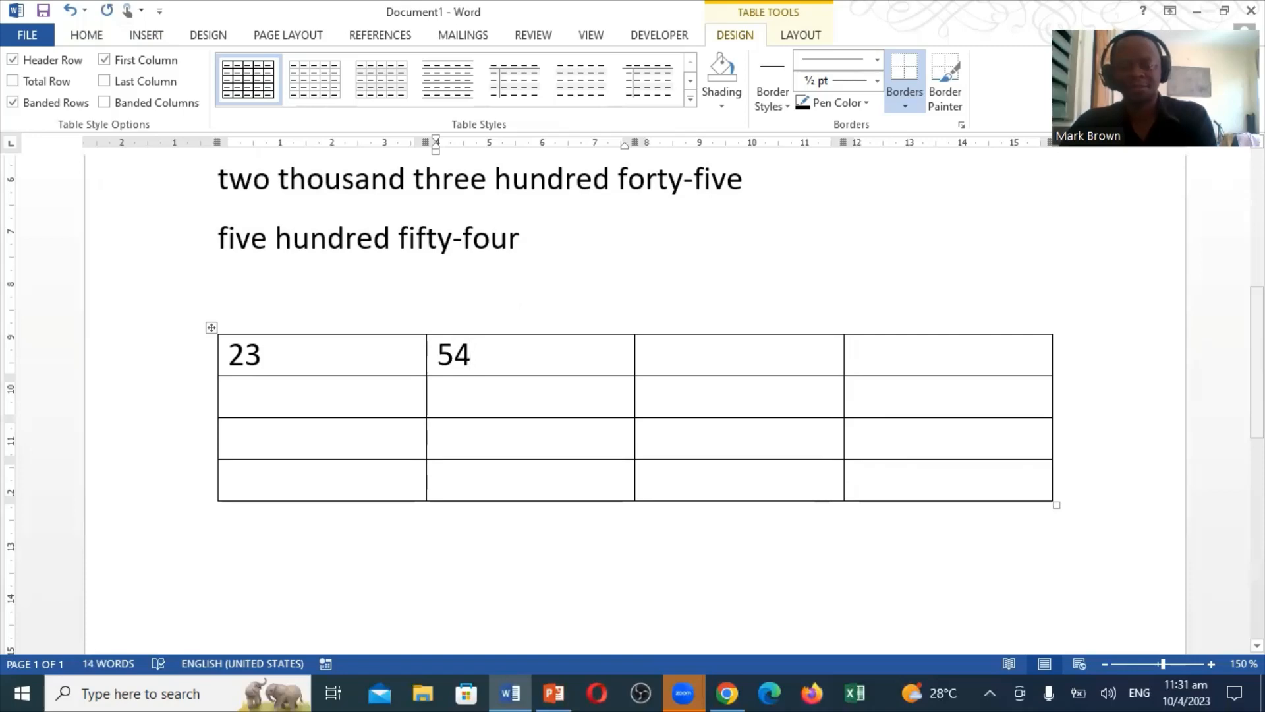
{"action": "key", "text": "Tab"}
{"action": "type", "text": "7"}
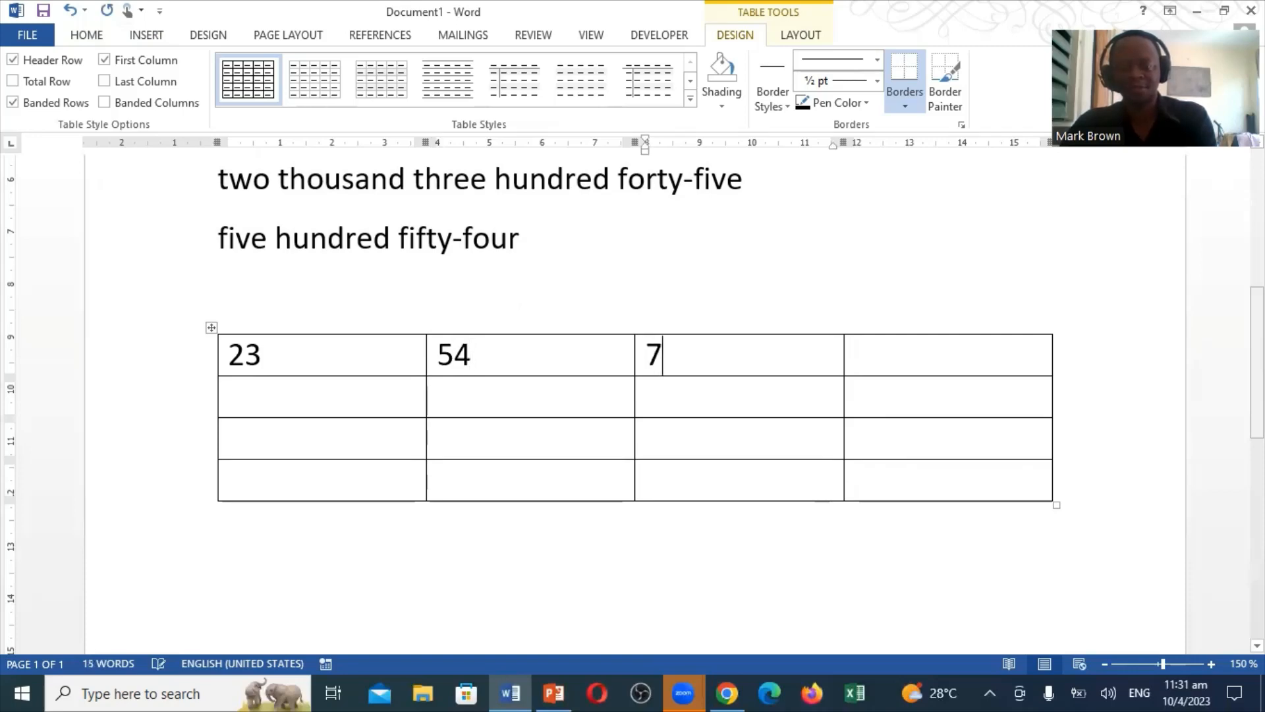
Enter 56 and 5 in the second and third rows of the table's third column.
{"action": "key", "text": "Down"}
{"action": "type", "text": "5"}
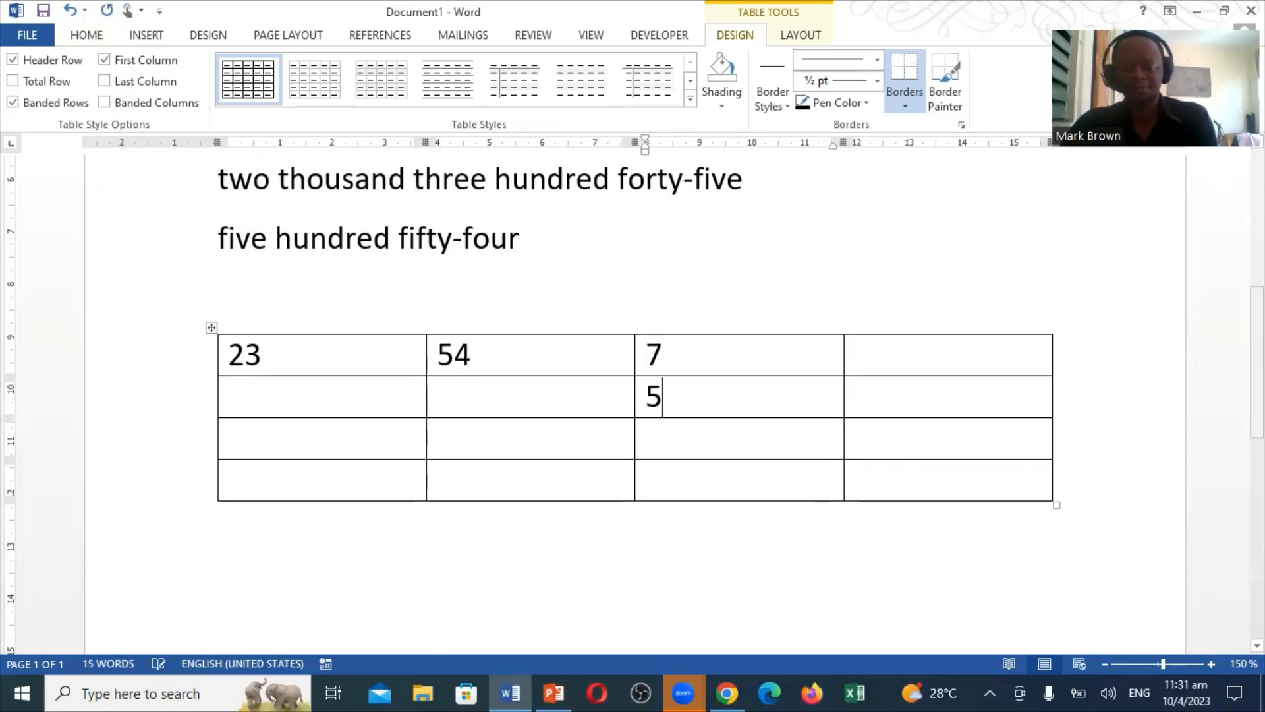
{"action": "type", "text": "6"}
{"action": "key", "text": "Down"}
{"action": "type", "text": "45"}
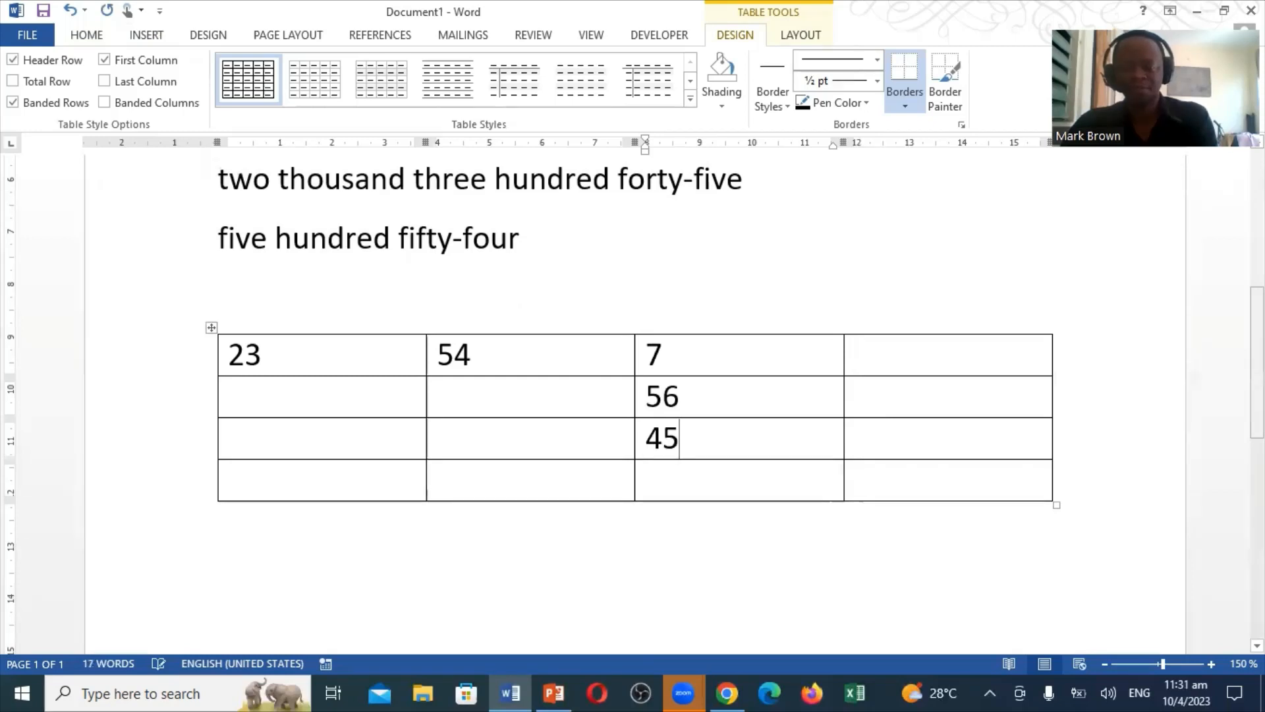
{"action": "type", "text": "43"}
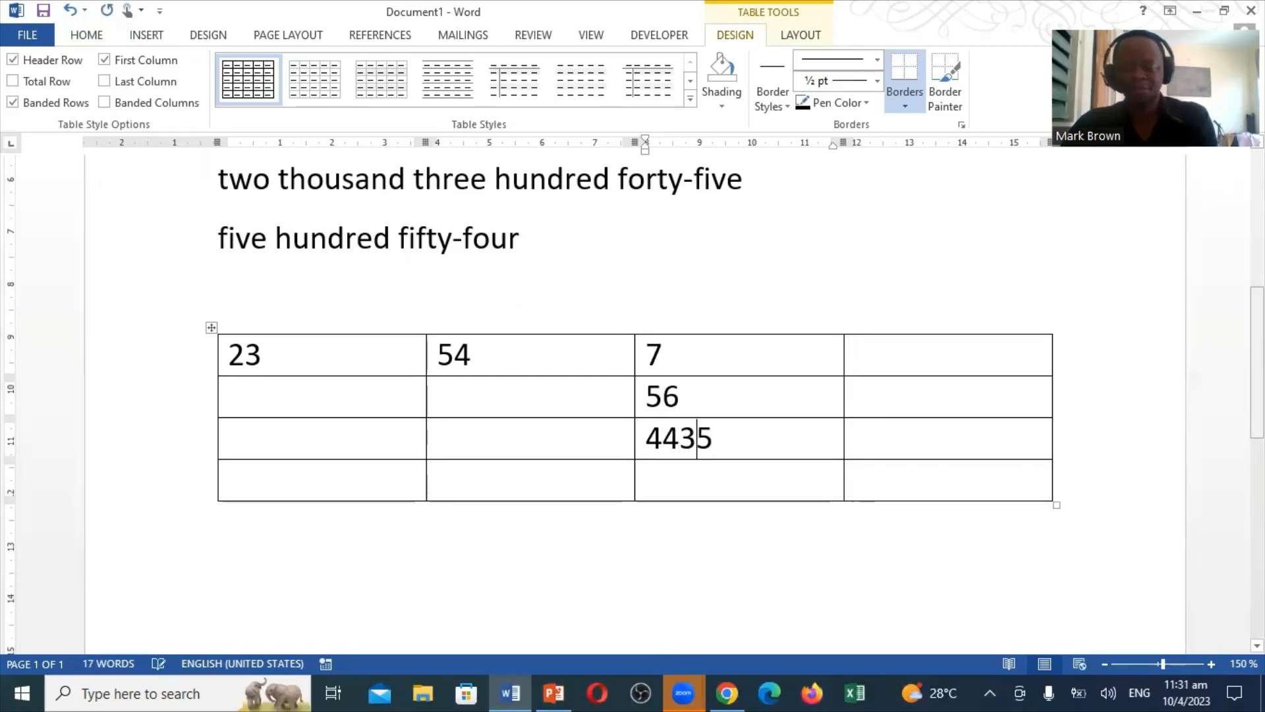
{"action": "key", "text": "BackSpace"}
{"action": "key", "text": "BackSpace"}
{"action": "key", "text": "BackSpace"}
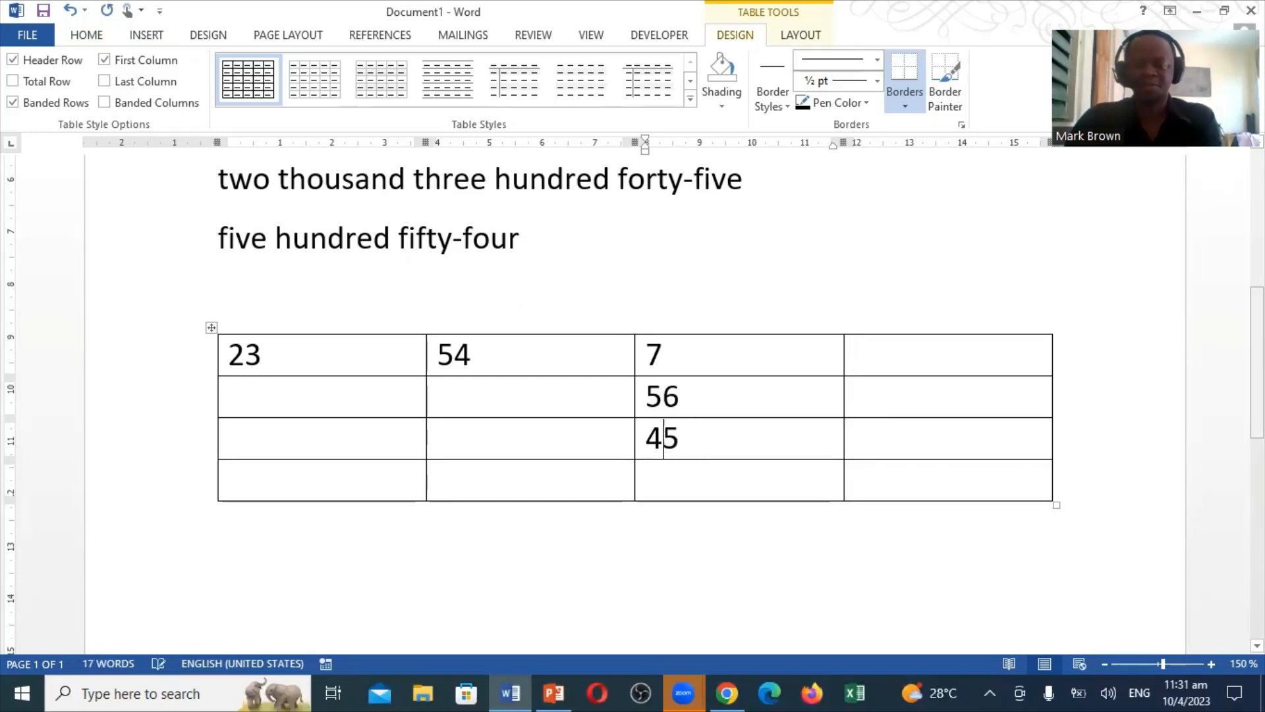
Enter 89 in the second cell and 7 in the first cell of the table's third row.
{"action": "key", "text": "Left"}
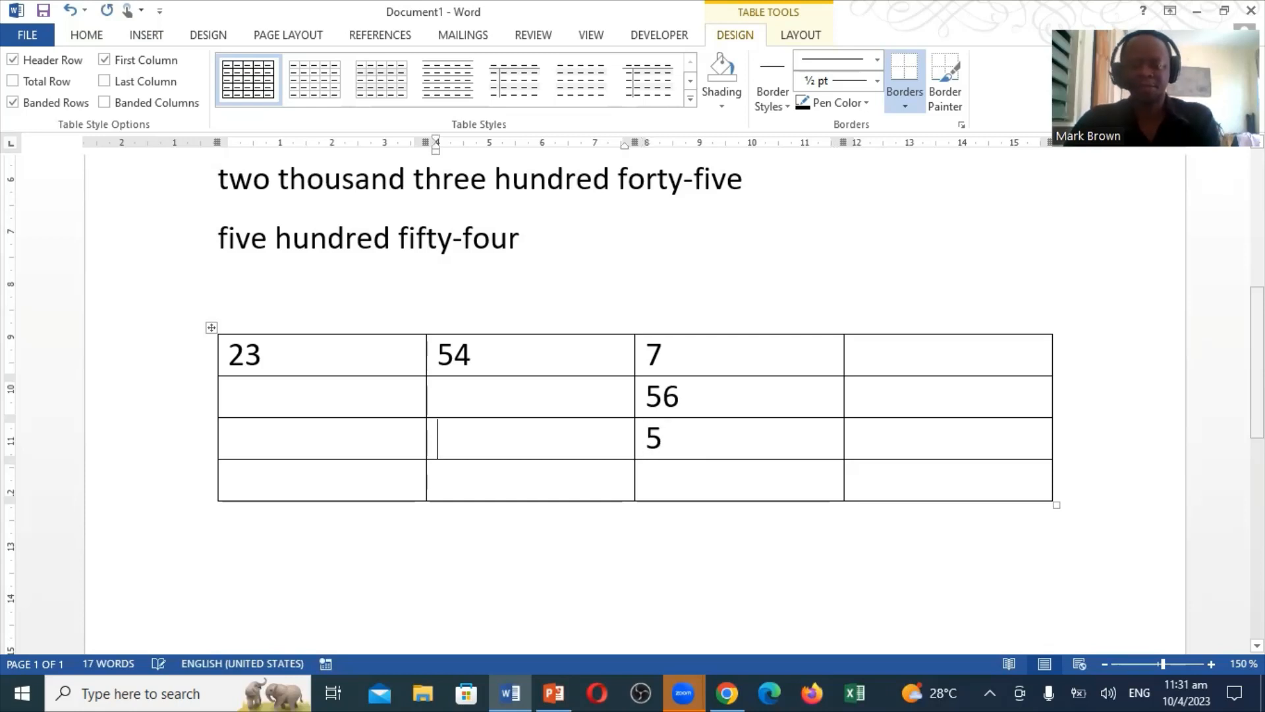
{"action": "type", "text": "89"}
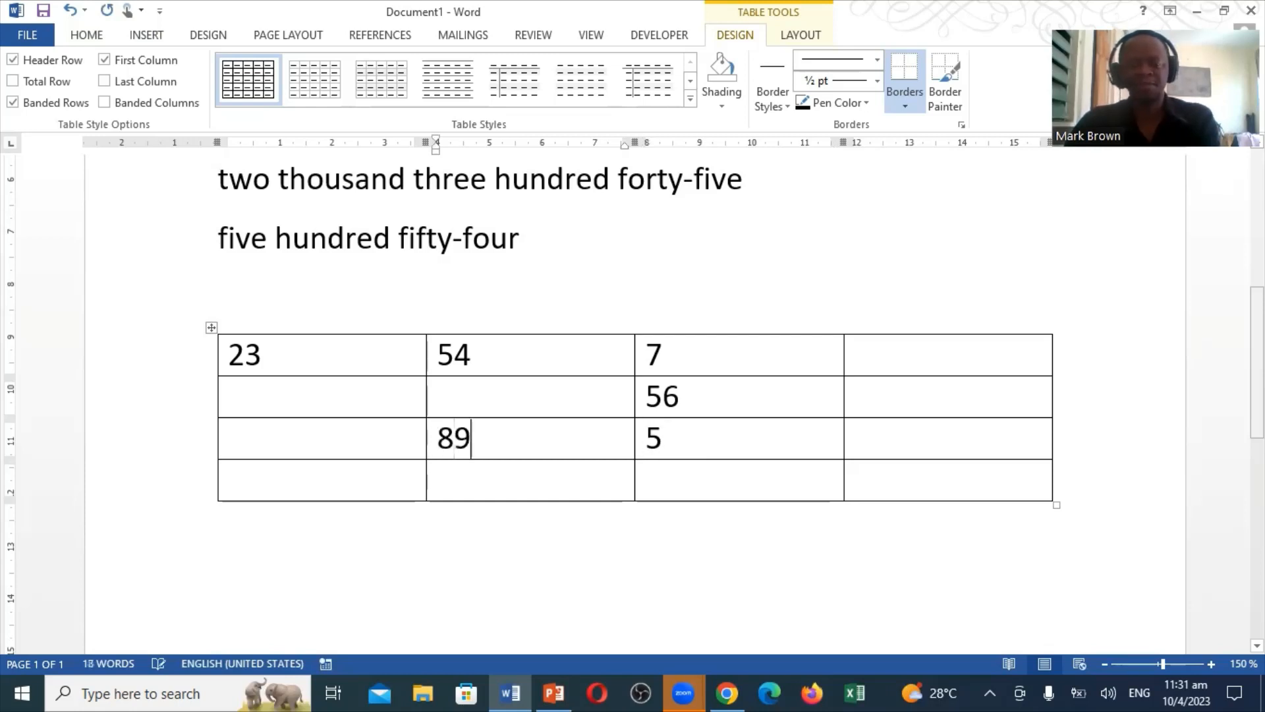
{"action": "key", "text": "Left"}
{"action": "key", "text": "Left"}
{"action": "key", "text": "Left"}
{"action": "type", "text": "7"}
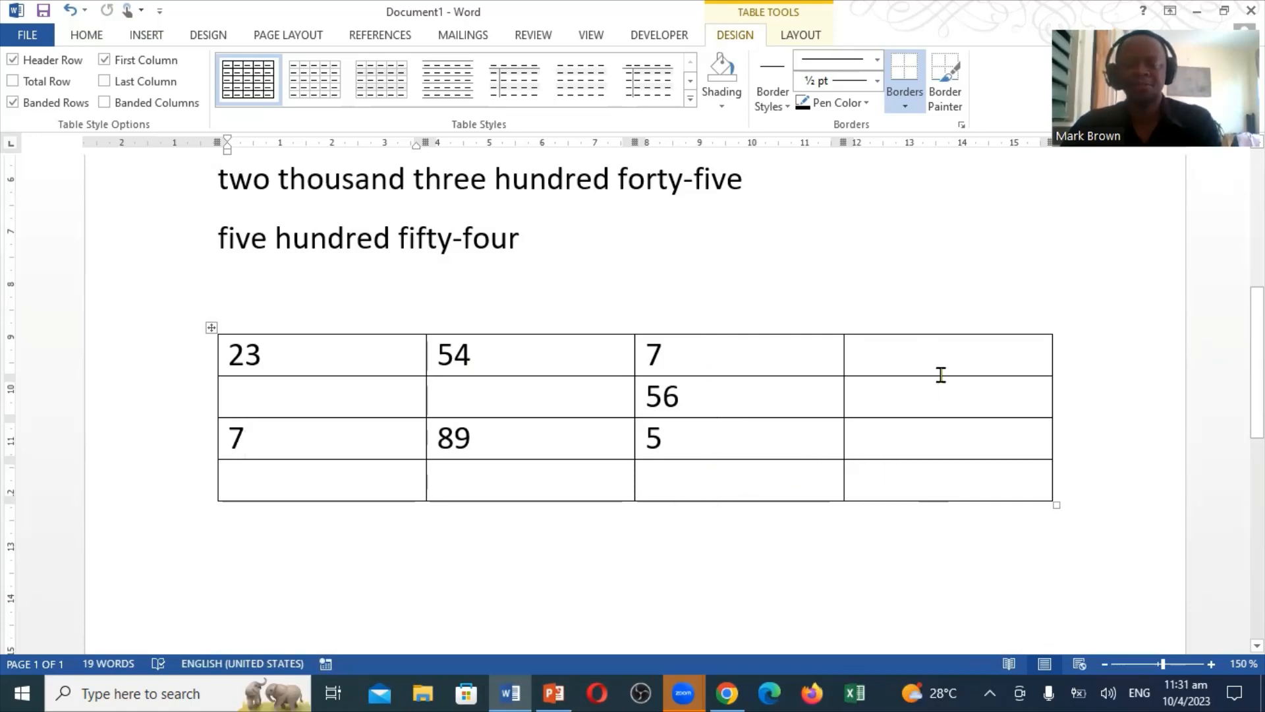
Total the table's top row in its last cell with the formula =SUM(LEFT).
{"action": "left_click", "coordinate": [922, 349]}
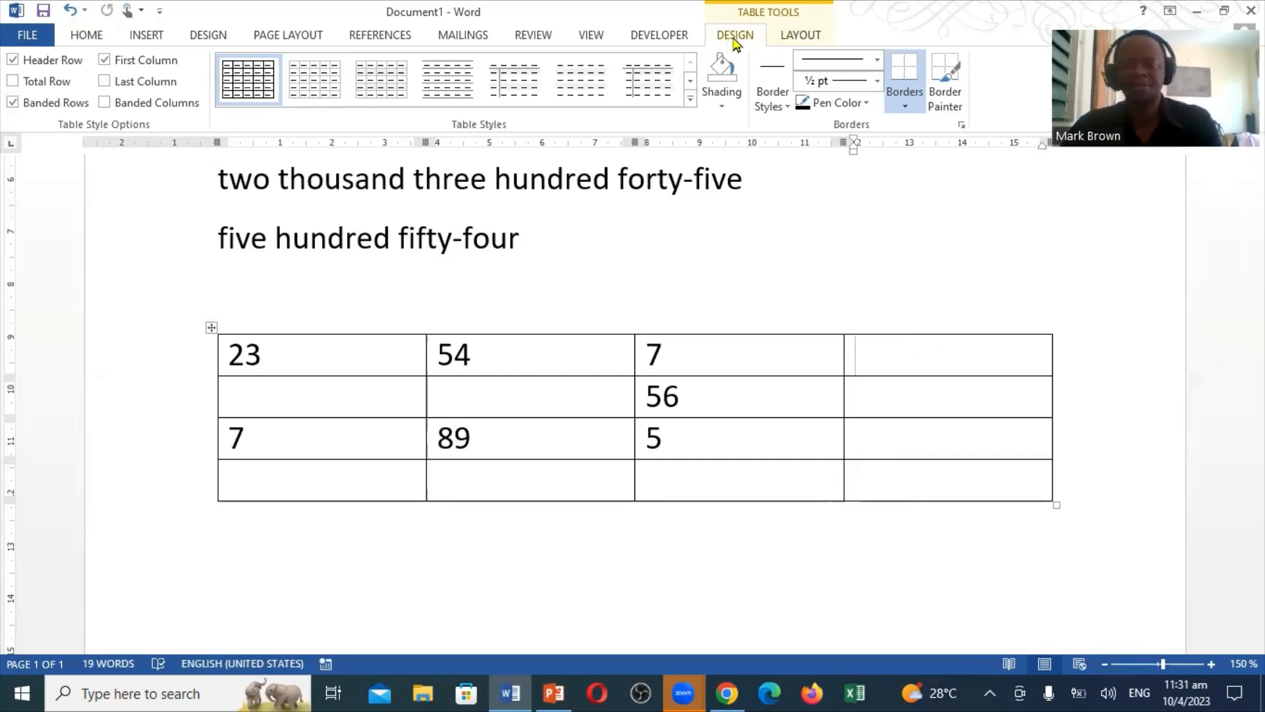
{"action": "left_click", "coordinate": [797, 46]}
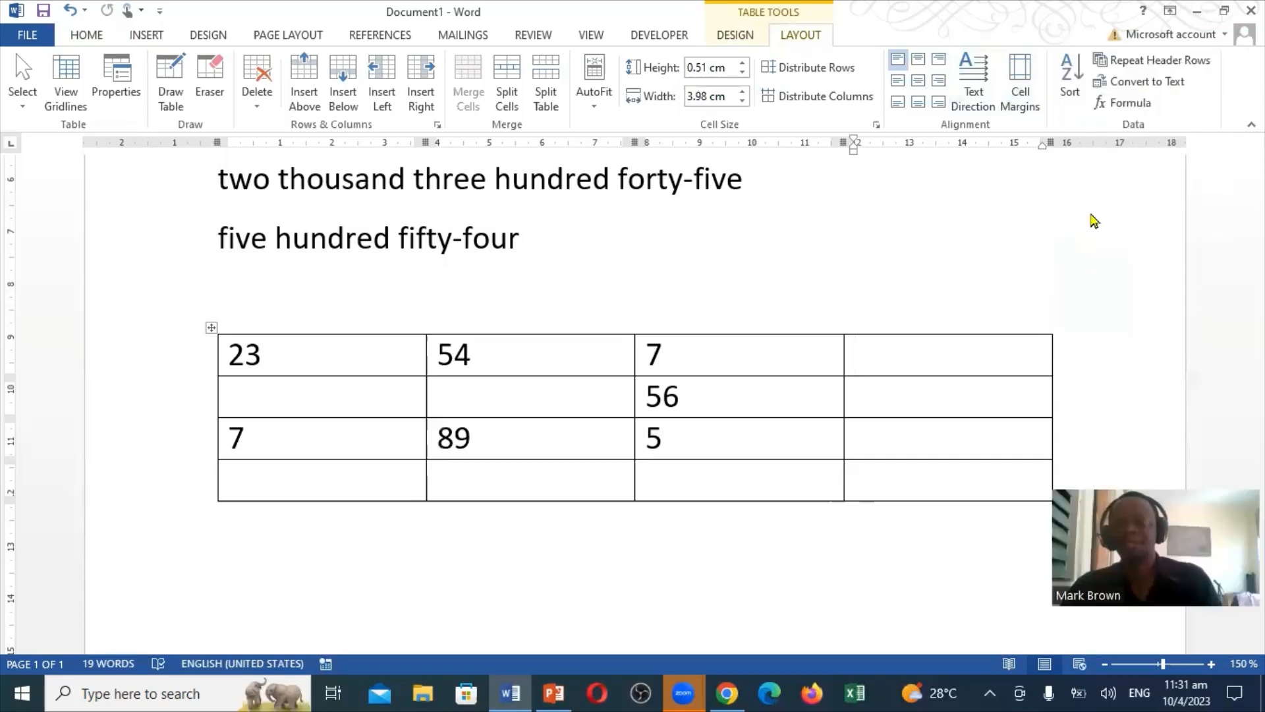
{"action": "left_click", "coordinate": [1133, 102]}
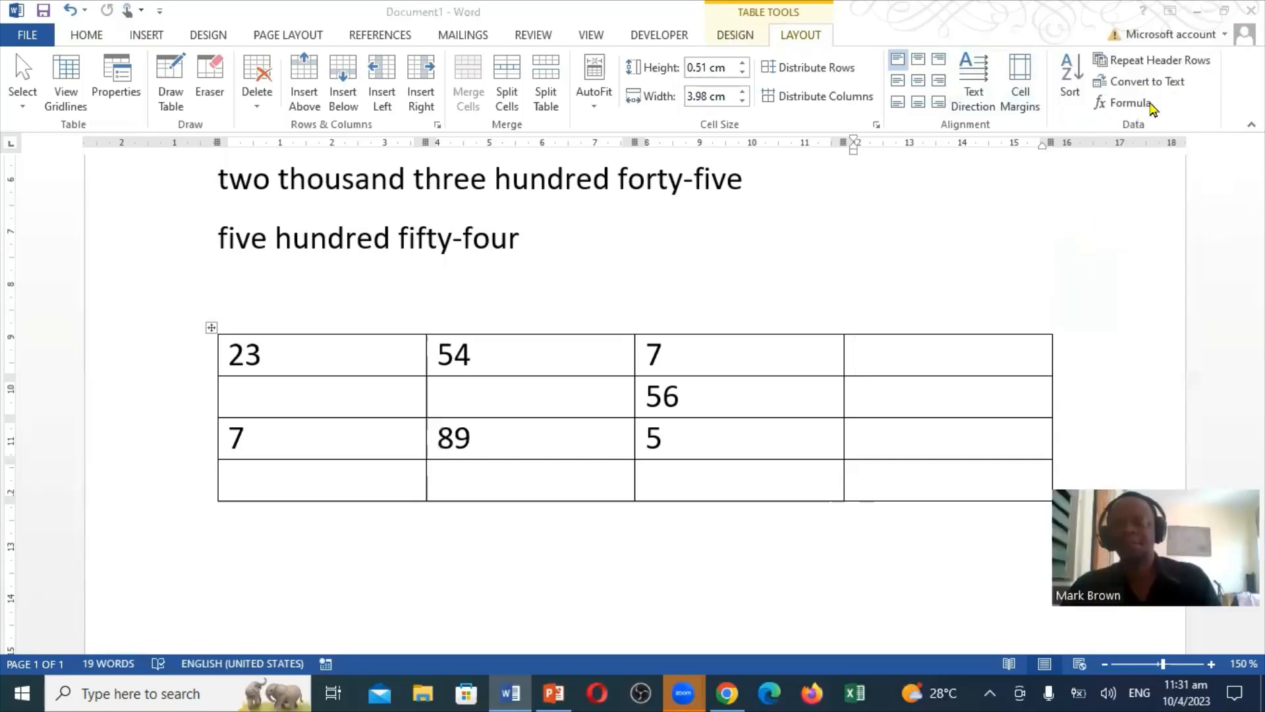
{"action": "left_click", "coordinate": [955, 356]}
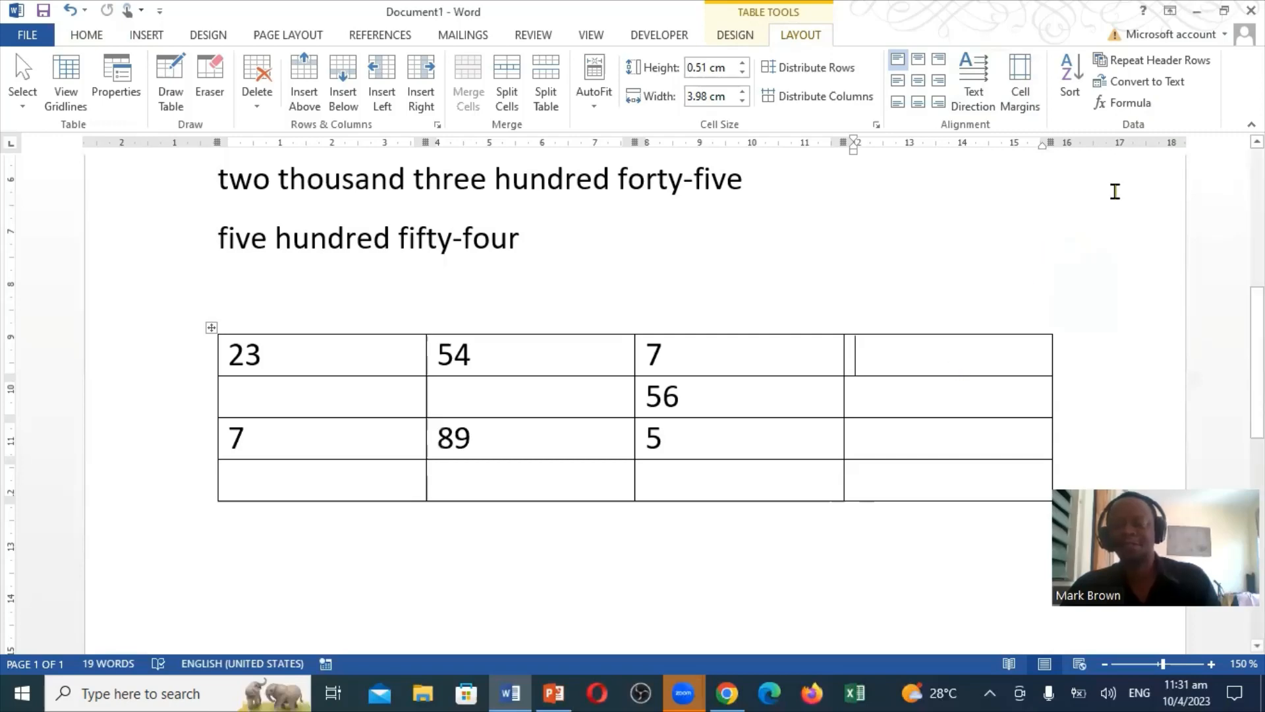
{"action": "left_click", "coordinate": [1129, 106]}
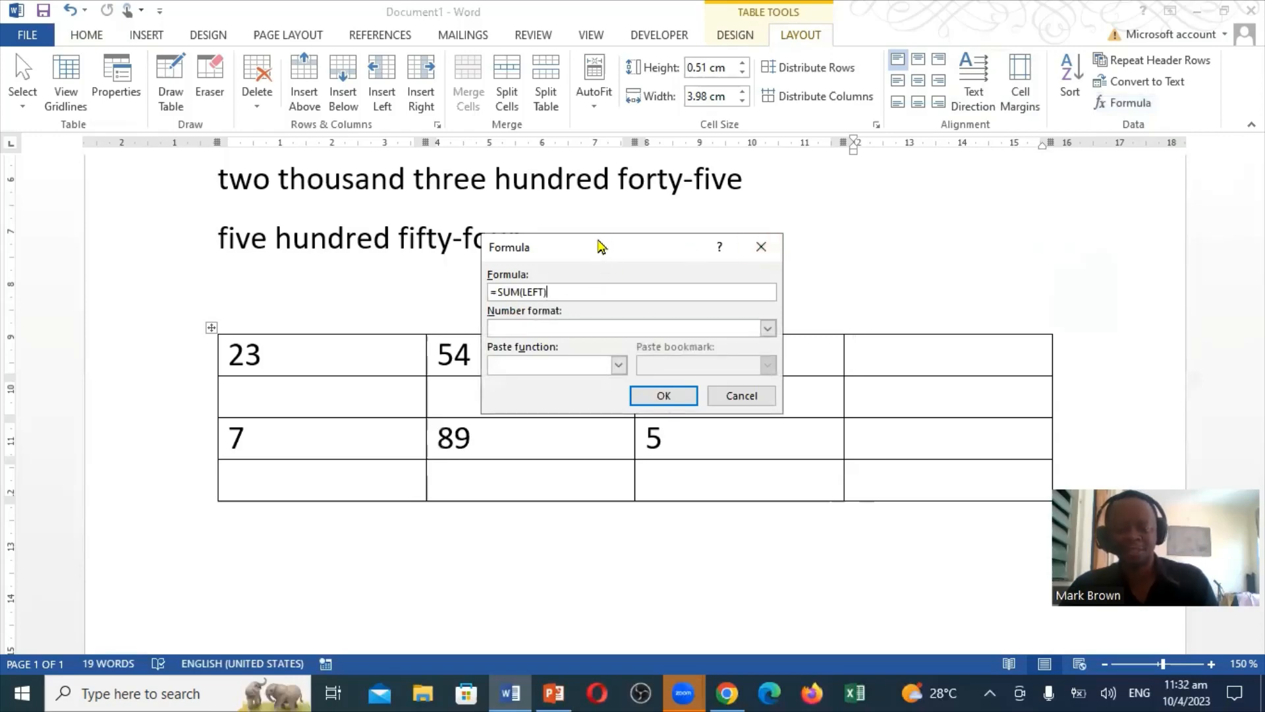
{"action": "left_click_drag", "start_coordinate": [601, 246], "coordinate": [635, 137]}
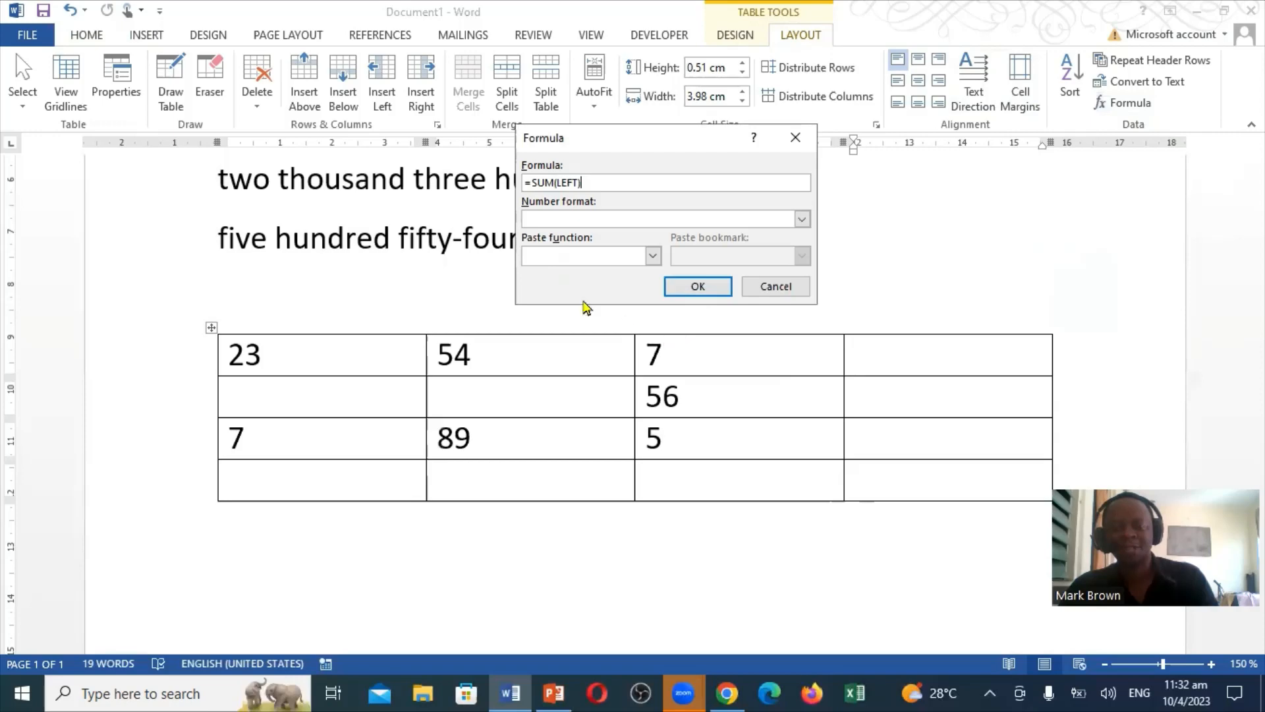
{"action": "left_click", "coordinate": [717, 286]}
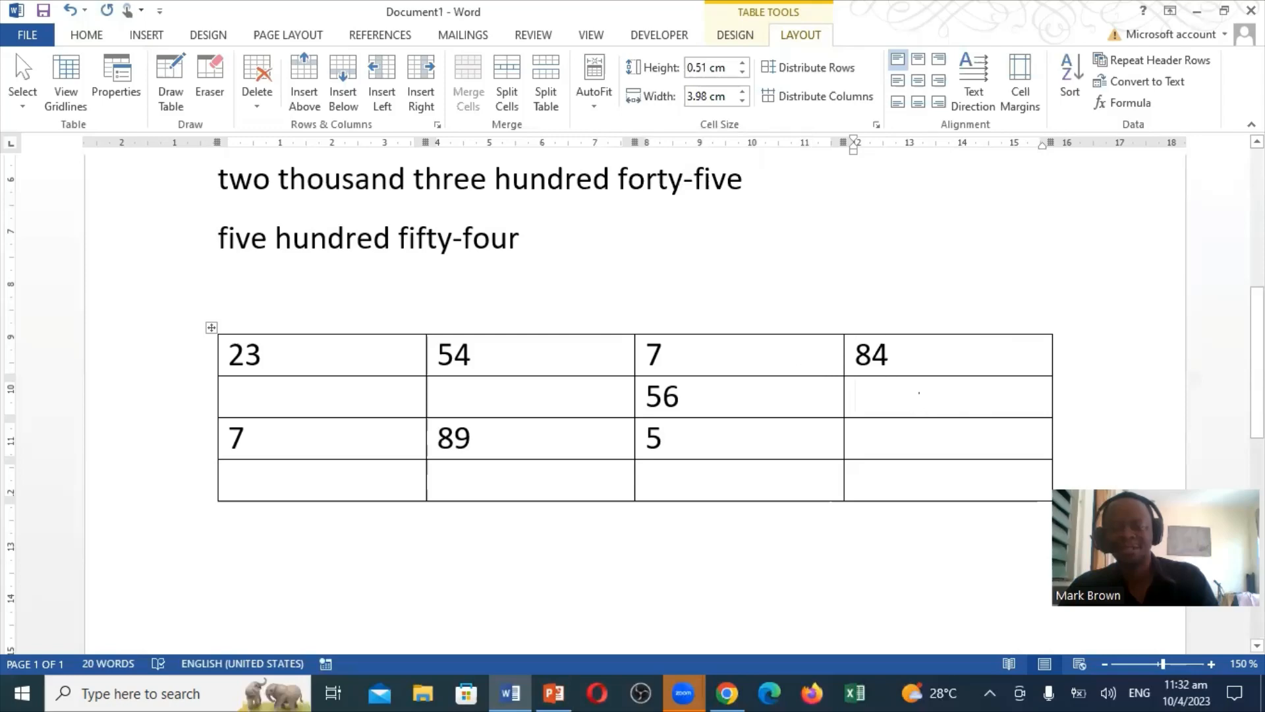
Total the second and third rows in their last cells, using the formula =SUM(left) instead of the suggested ABOVE.
{"action": "left_click", "coordinate": [920, 392]}
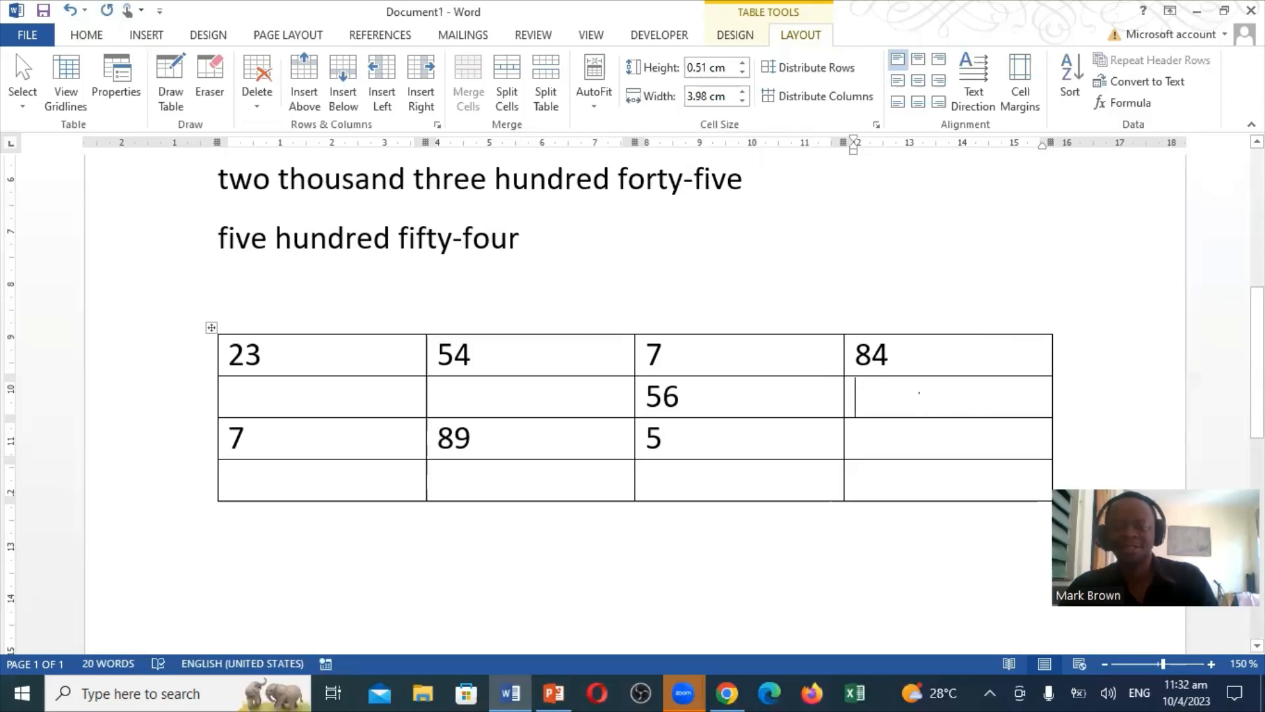
{"action": "left_click", "coordinate": [1128, 109]}
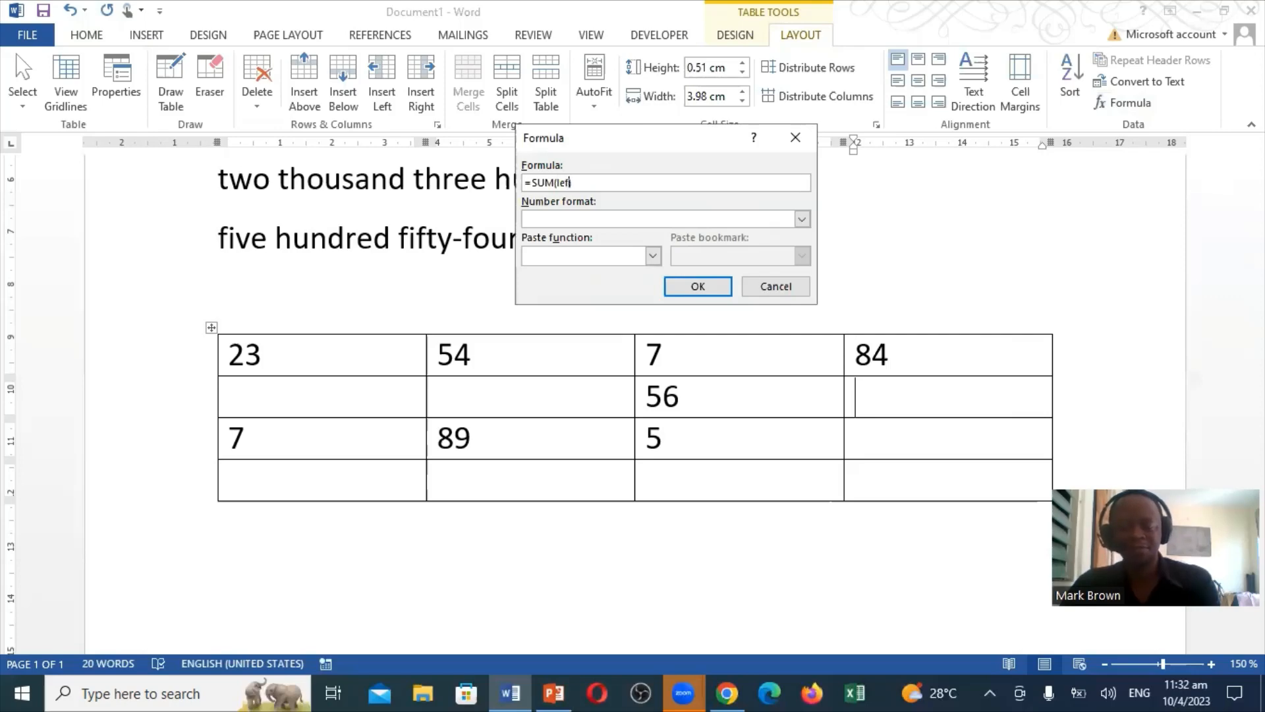
{"action": "left_click", "coordinate": [688, 288]}
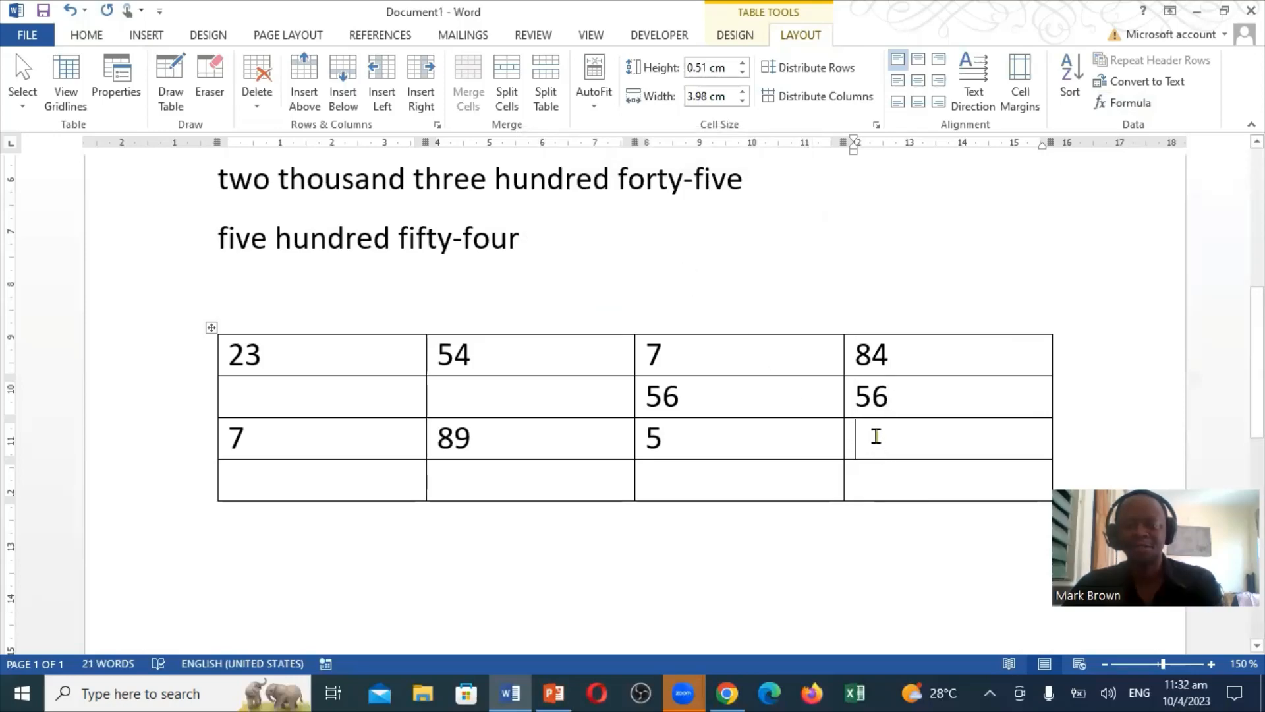
{"action": "left_click", "coordinate": [1125, 116]}
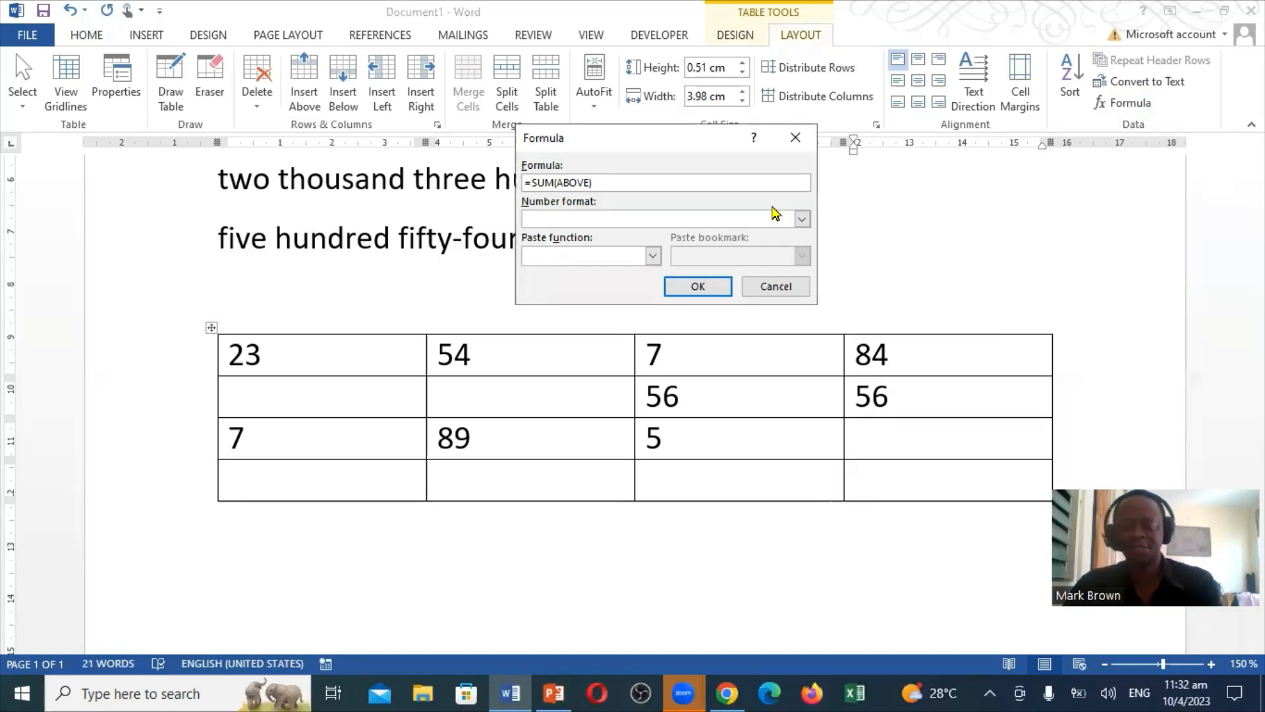
{"action": "key", "text": "BackSpace"}
{"action": "key", "text": "BackSpace"}
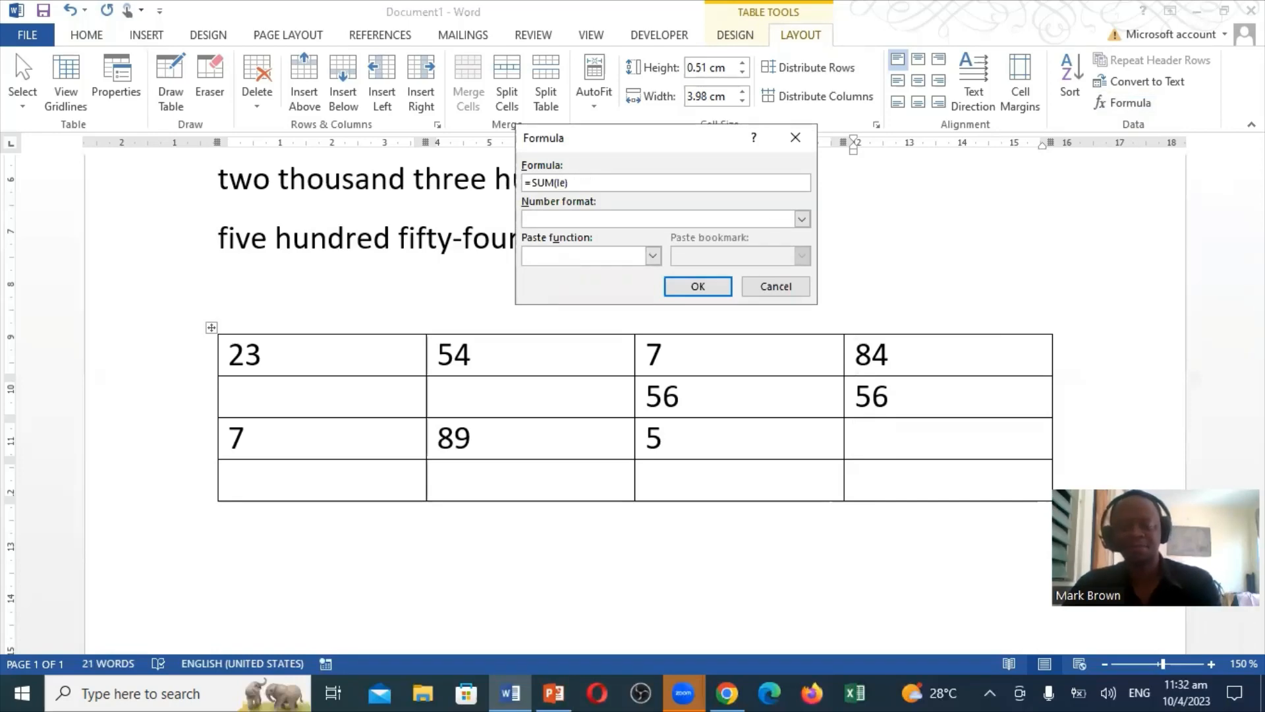
{"action": "left_click", "coordinate": [701, 287]}
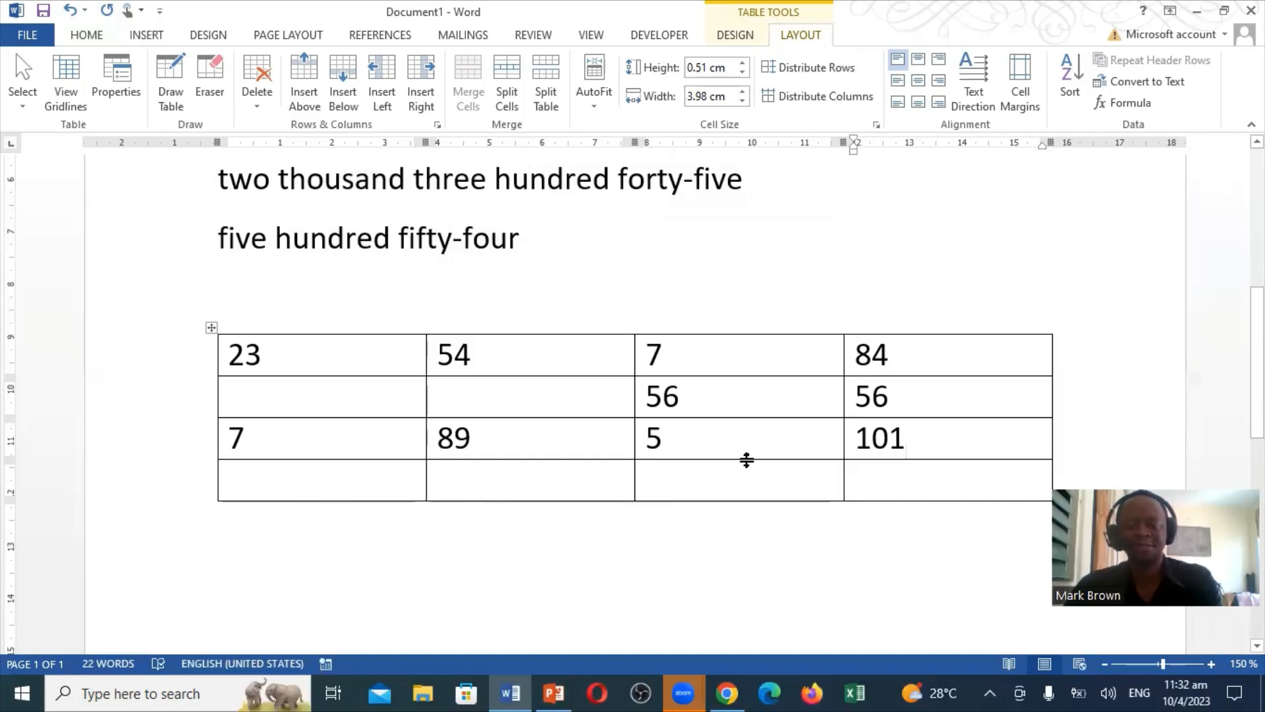
Try totalling the first column in its bottom cell with =SUM(ABOVE), and delete the result.
{"action": "key", "text": "Tab"}
{"action": "left_click", "coordinate": [1123, 105]}
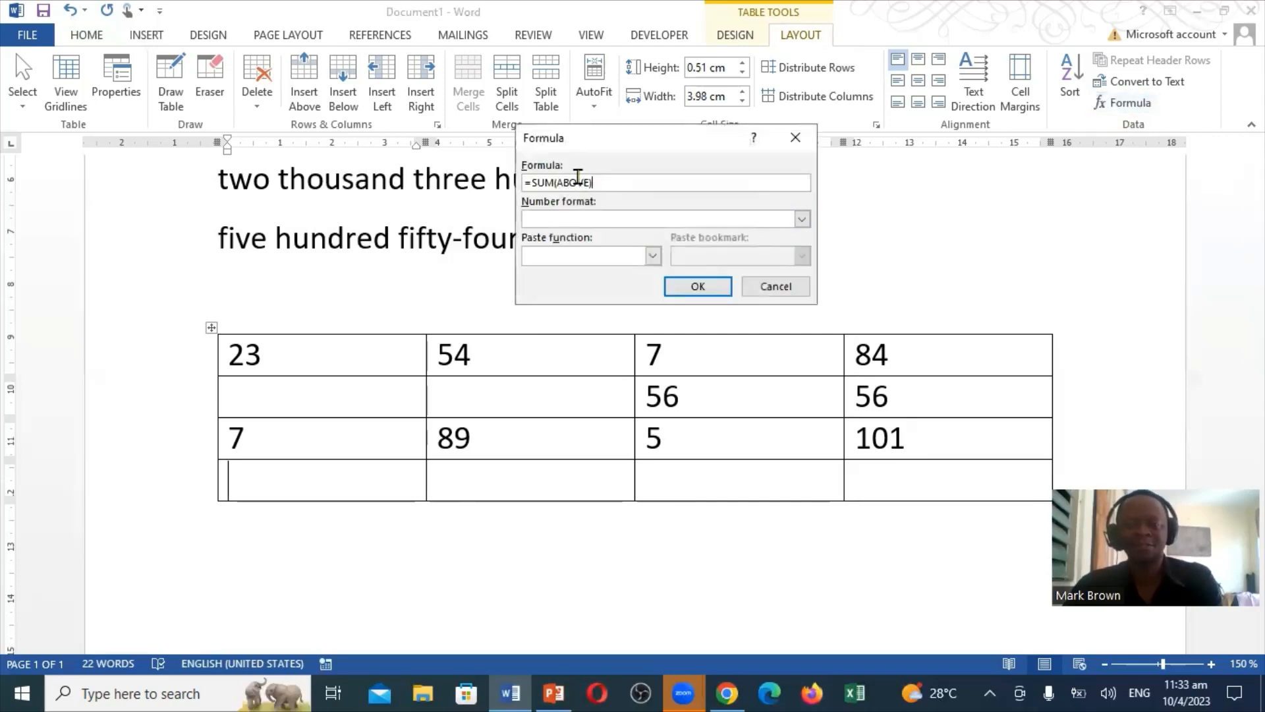
{"action": "left_click", "coordinate": [697, 287]}
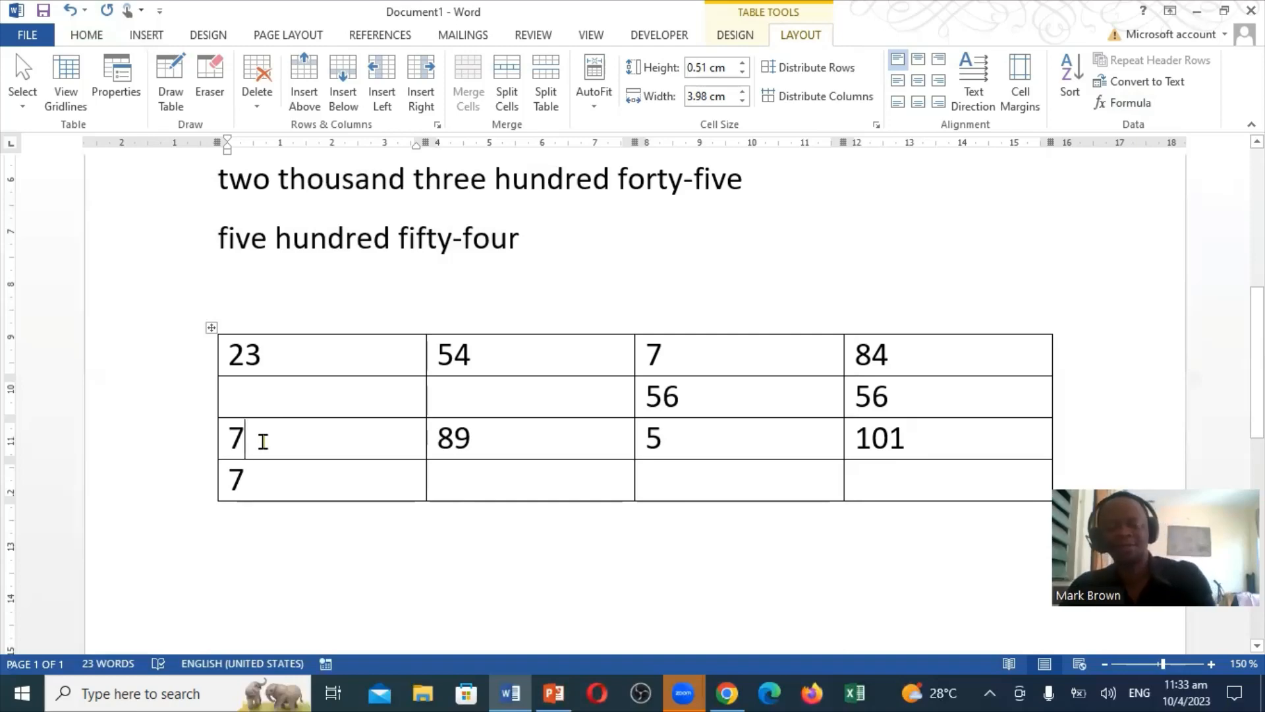
{"action": "double_click", "coordinate": [265, 476]}
{"action": "key", "text": "Delete"}
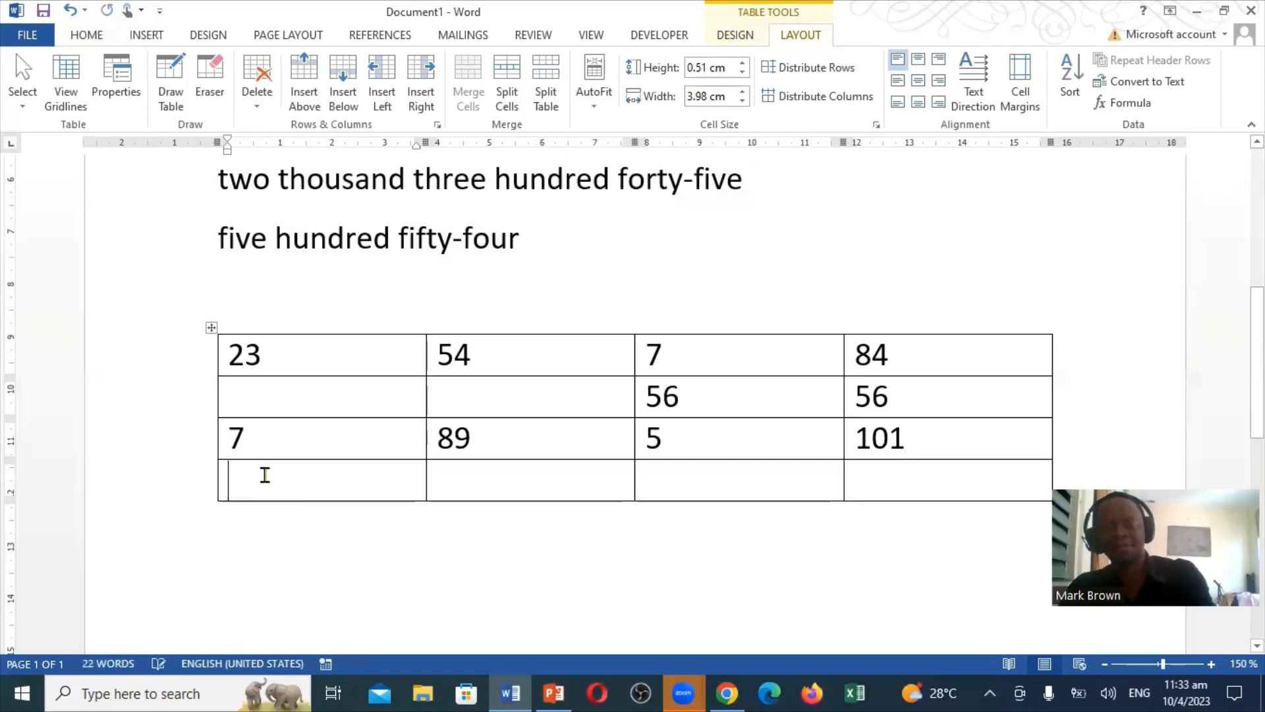
Fill the empty first and second cells of the table's second row with 9 and 4.
{"action": "left_click", "coordinate": [247, 402]}
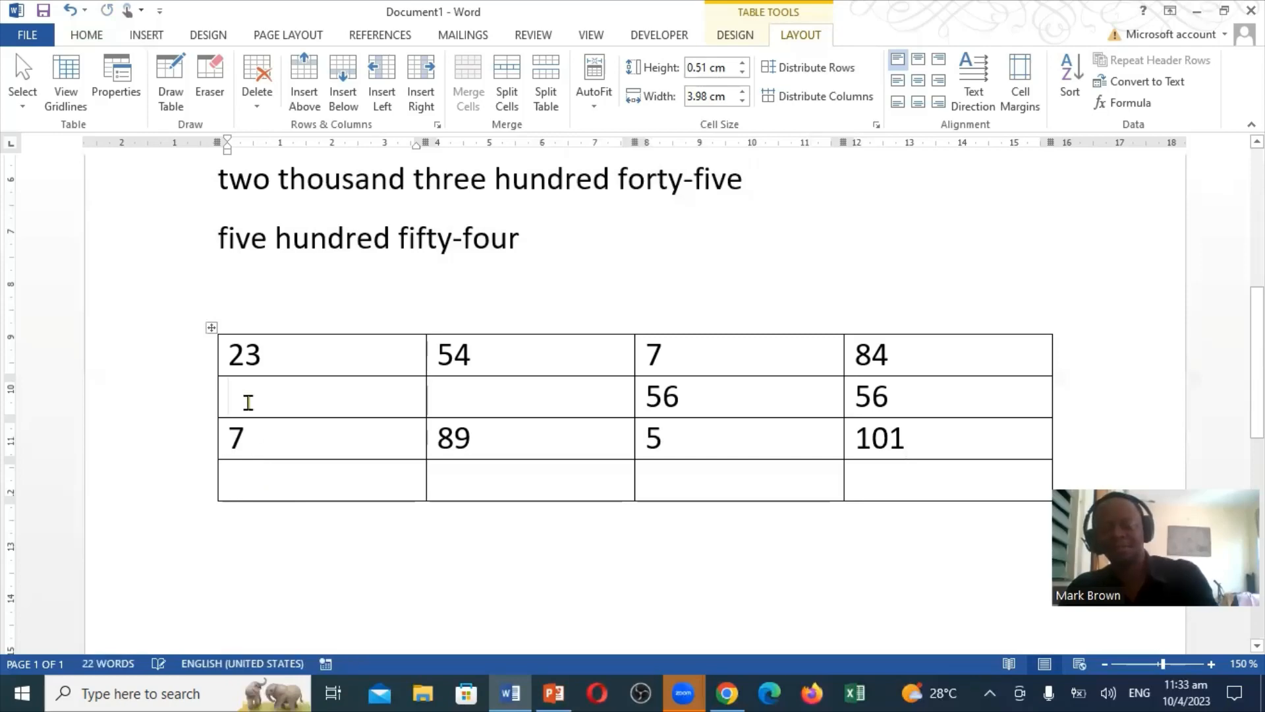
{"action": "type", "text": "9"}
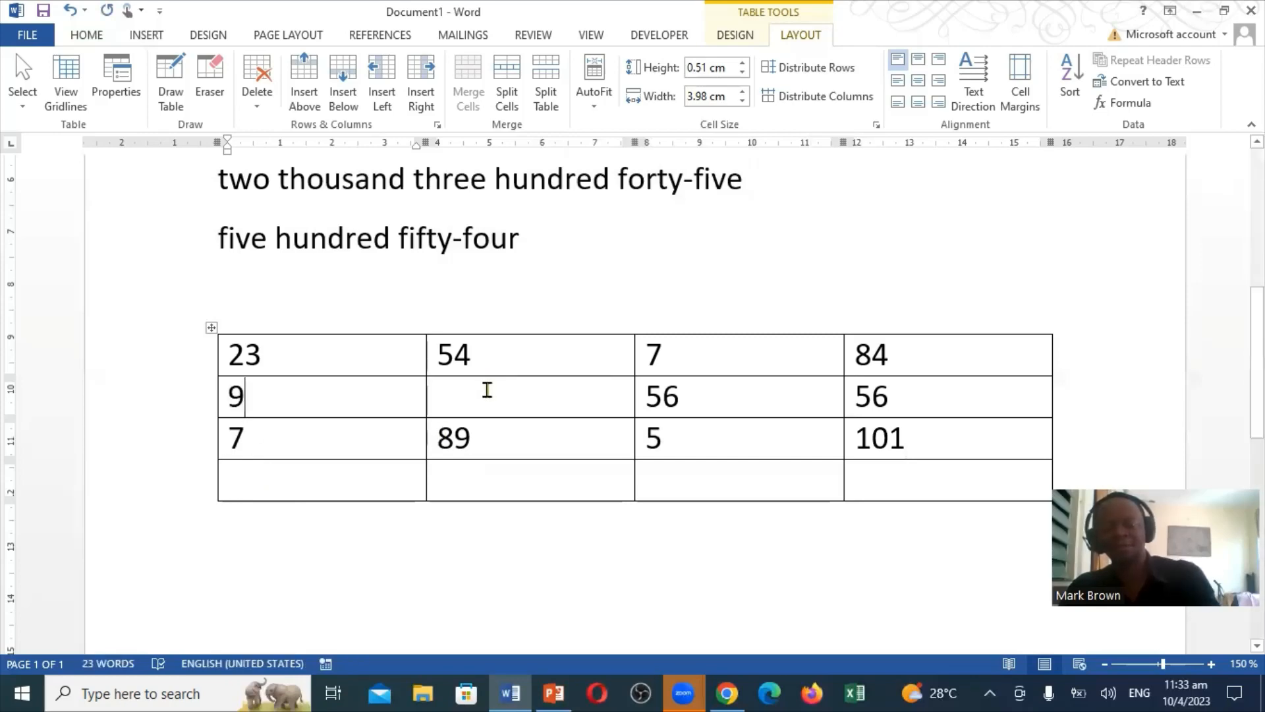
{"action": "left_click", "coordinate": [487, 390]}
{"action": "type", "text": "4"}
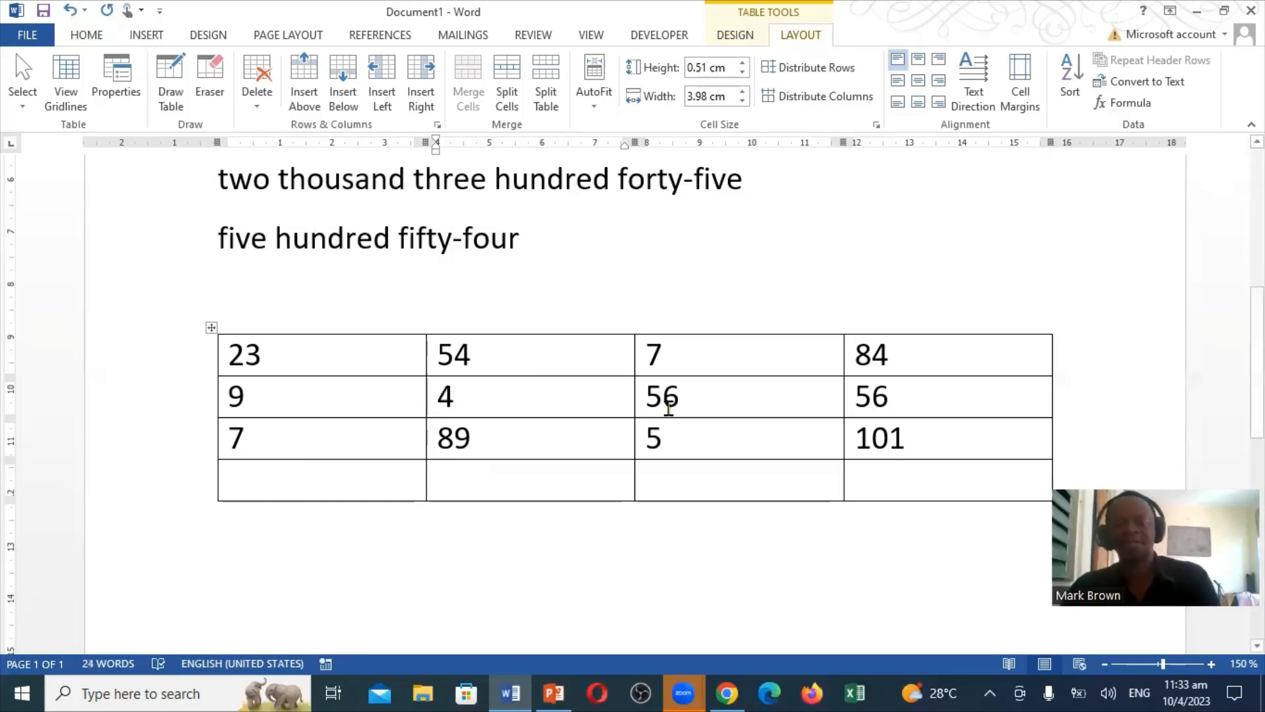
Total the first column in its bottom cell with the formula =SUM(ABOVE).
{"action": "left_click", "coordinate": [229, 480]}
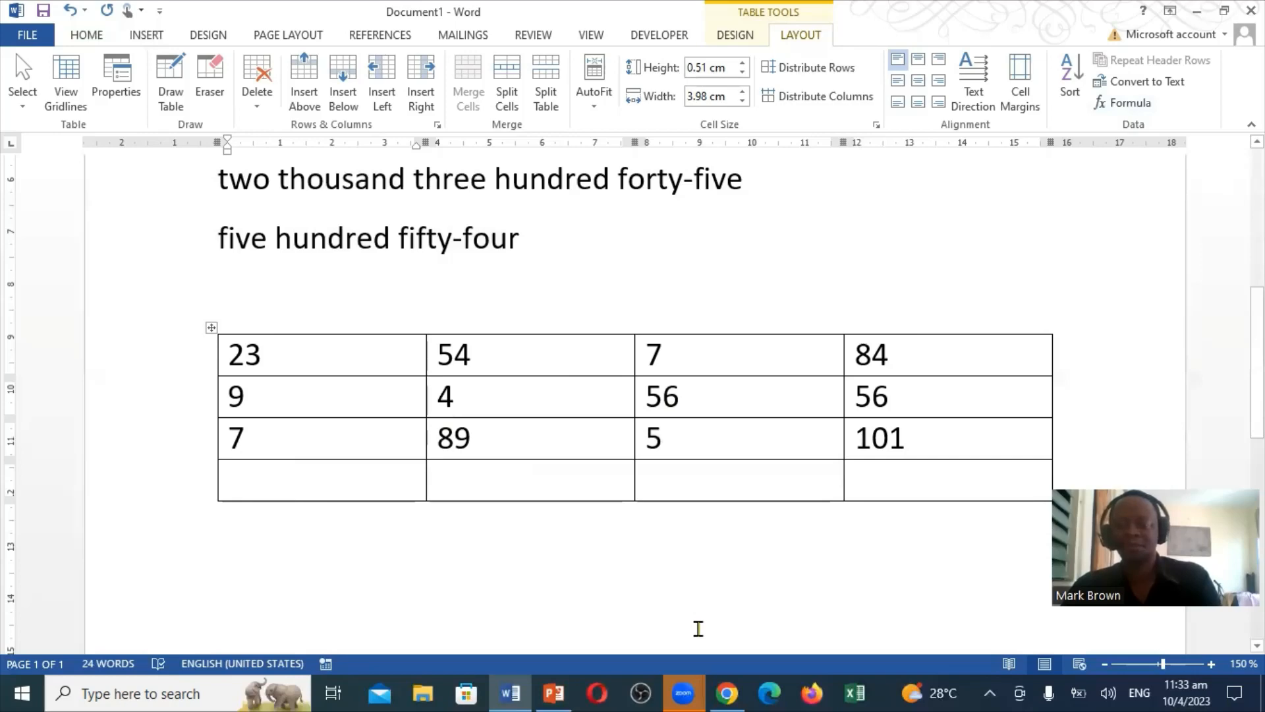
{"action": "left_click", "coordinate": [1035, 344]}
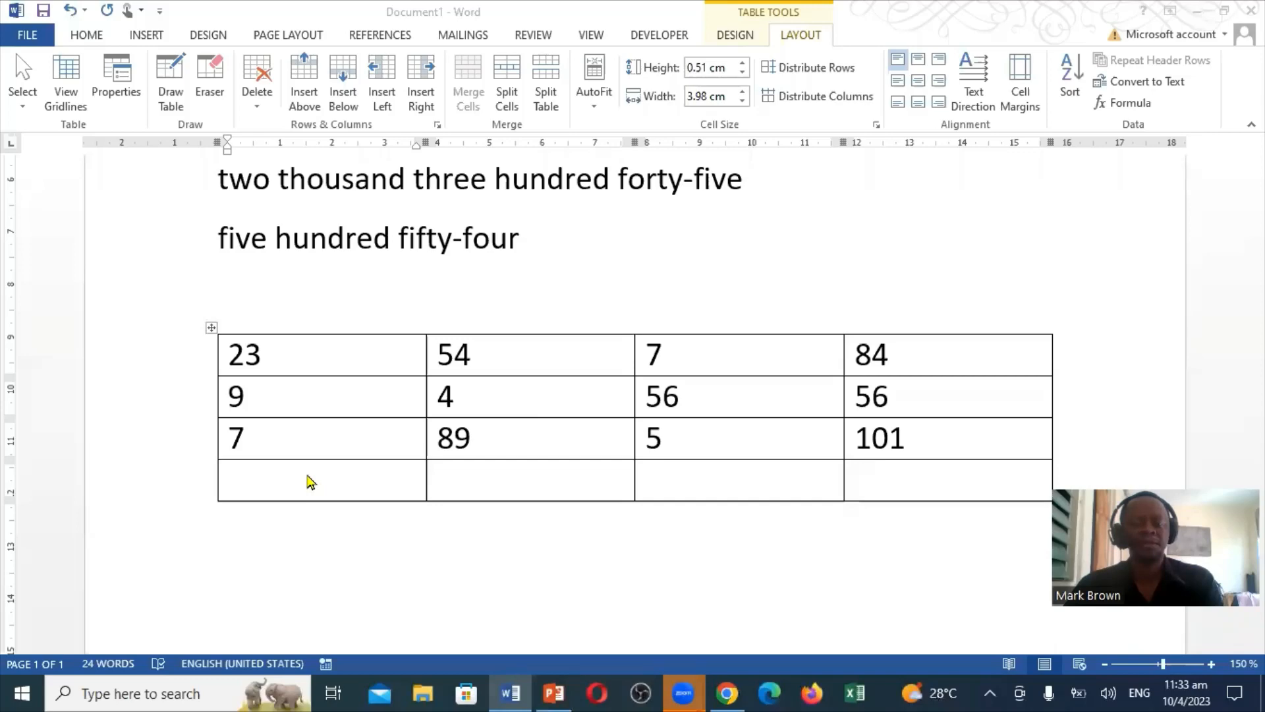
{"action": "left_click", "coordinate": [309, 482]}
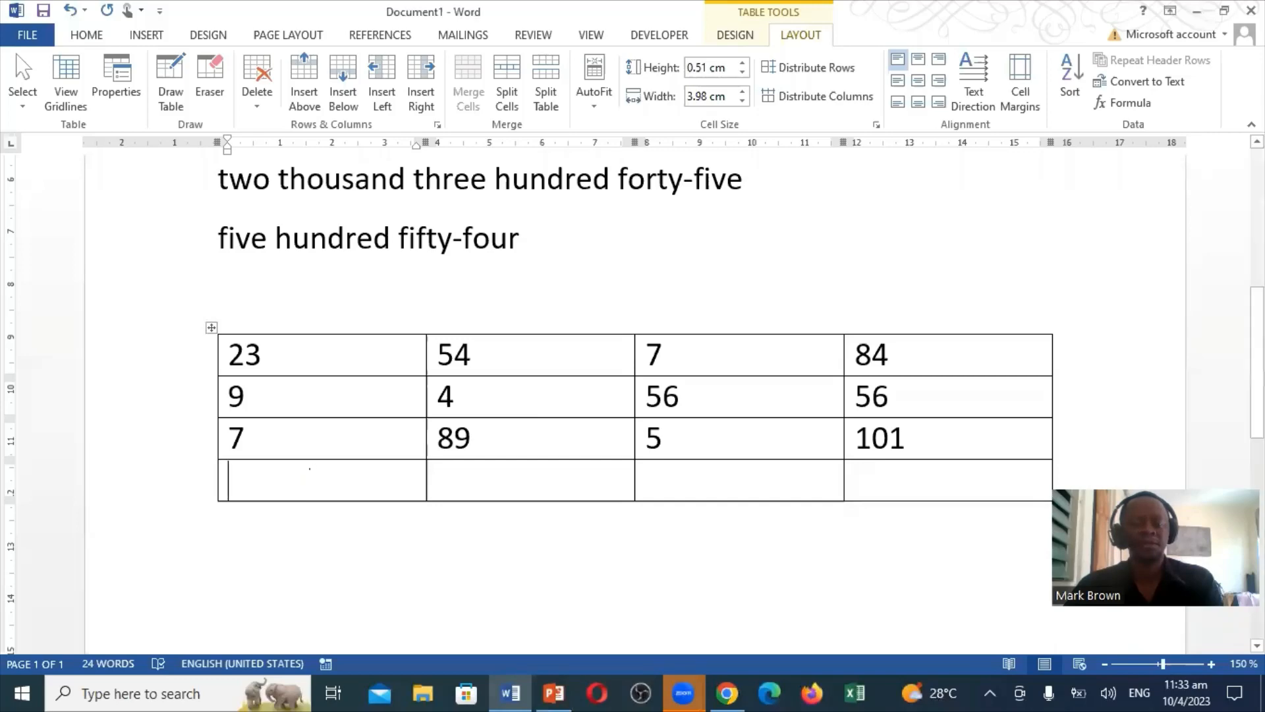
{"action": "left_click", "coordinate": [1130, 104]}
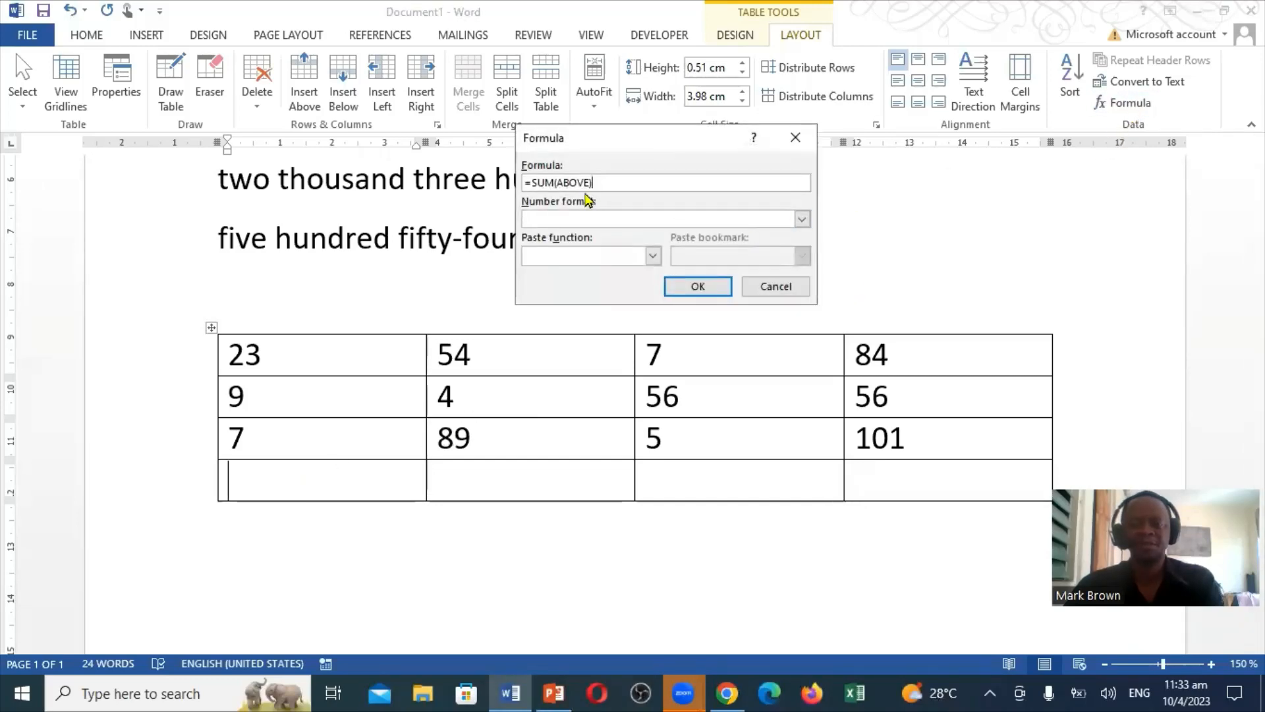
{"action": "left_click", "coordinate": [700, 287]}
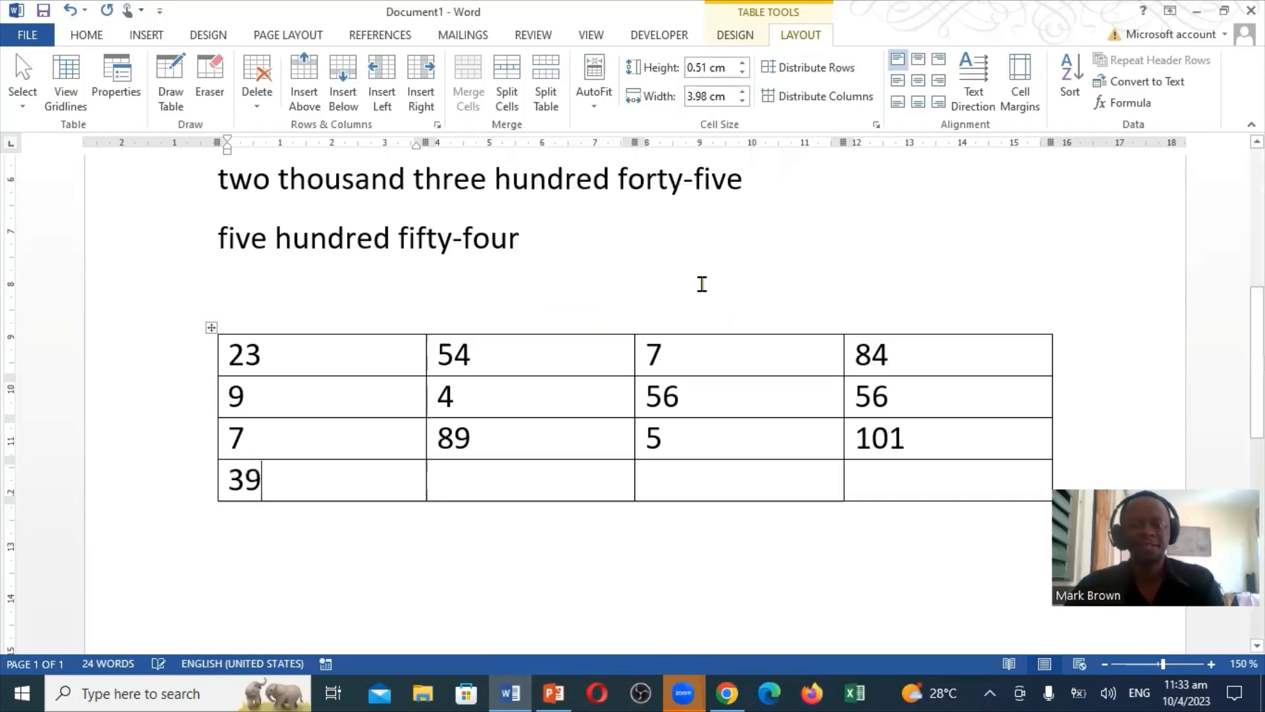
Total the second, third and fourth columns in the table's bottom row, each with the formula =SUM(ABOVE).
{"action": "left_click", "coordinate": [478, 480]}
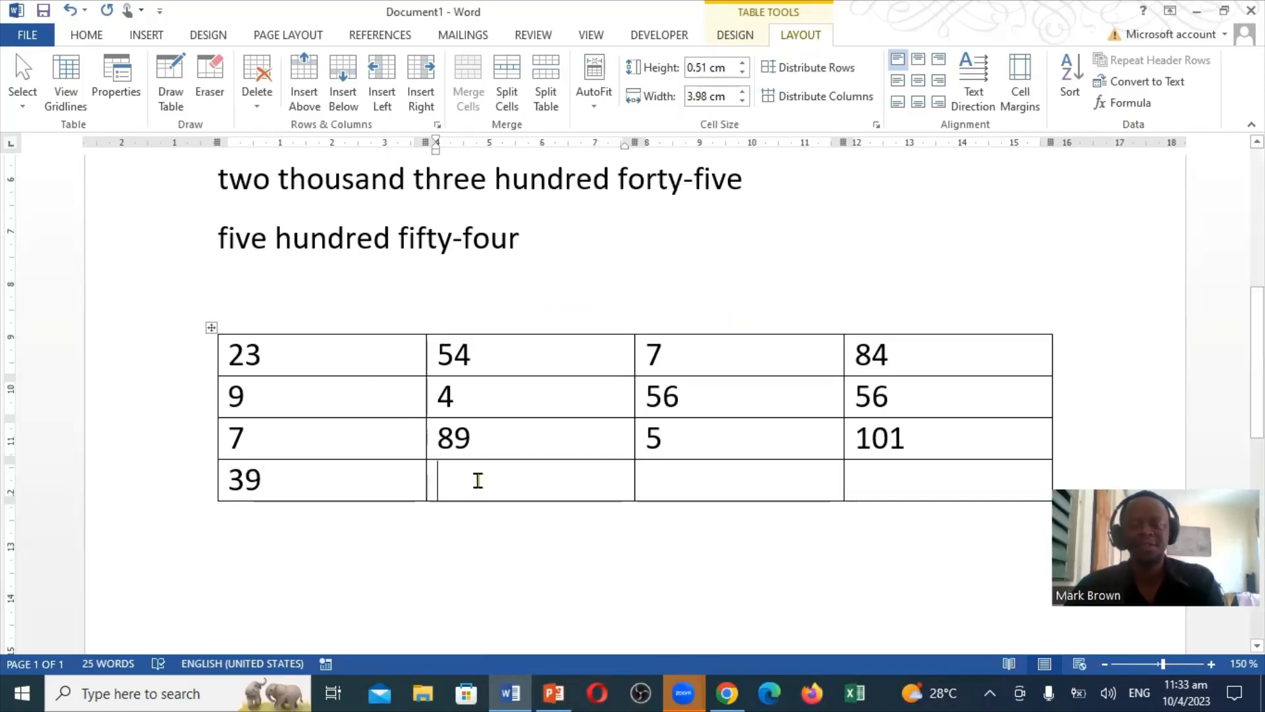
{"action": "left_click", "coordinate": [1114, 107]}
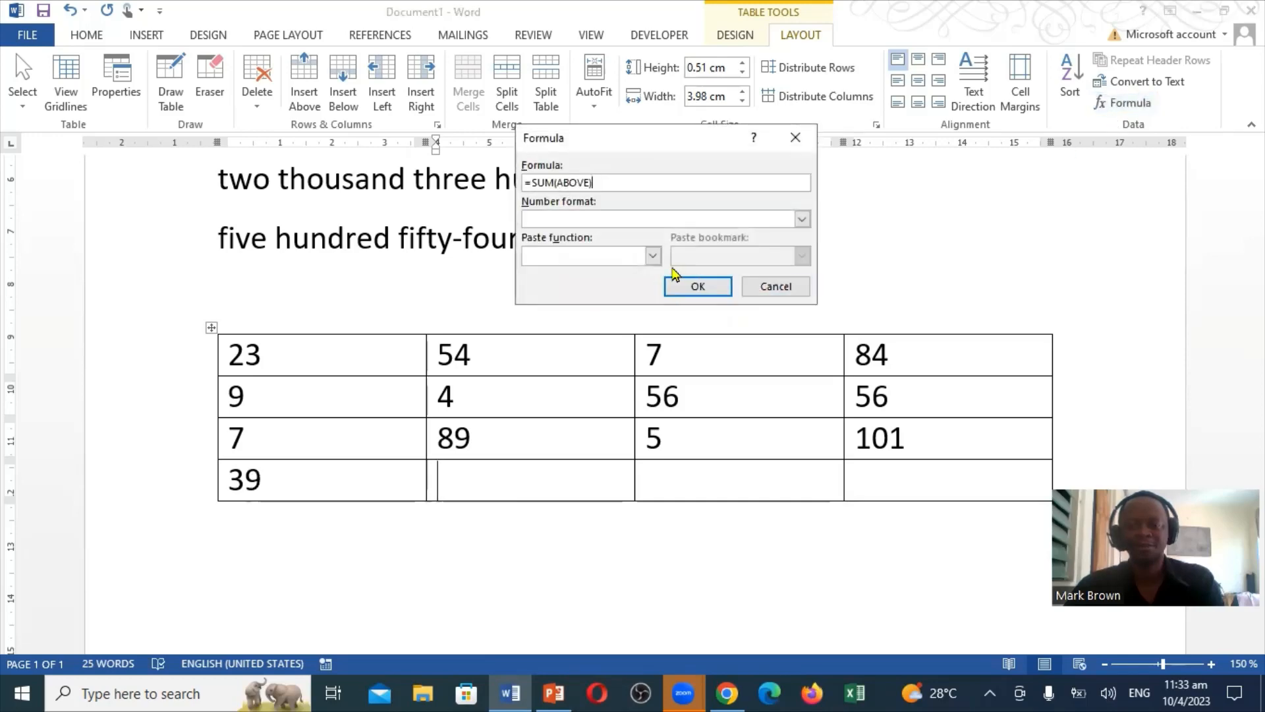
{"action": "left_click", "coordinate": [680, 283]}
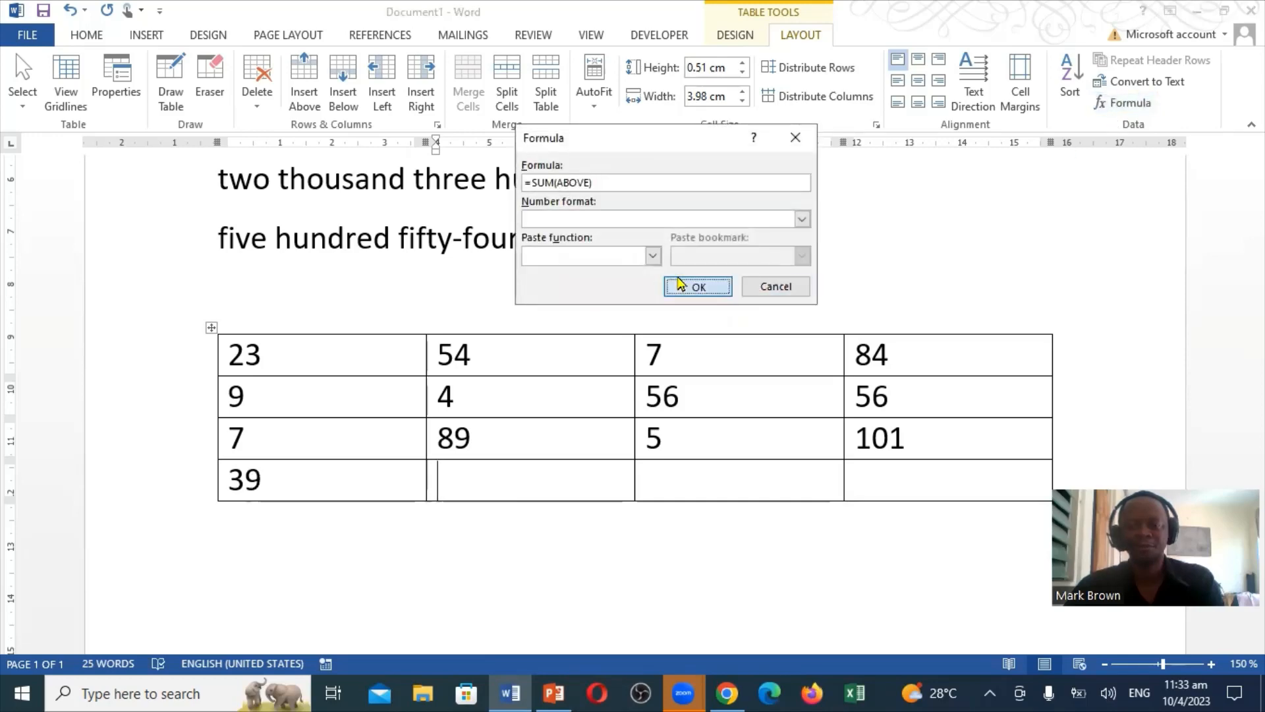
{"action": "left_click", "coordinate": [671, 480]}
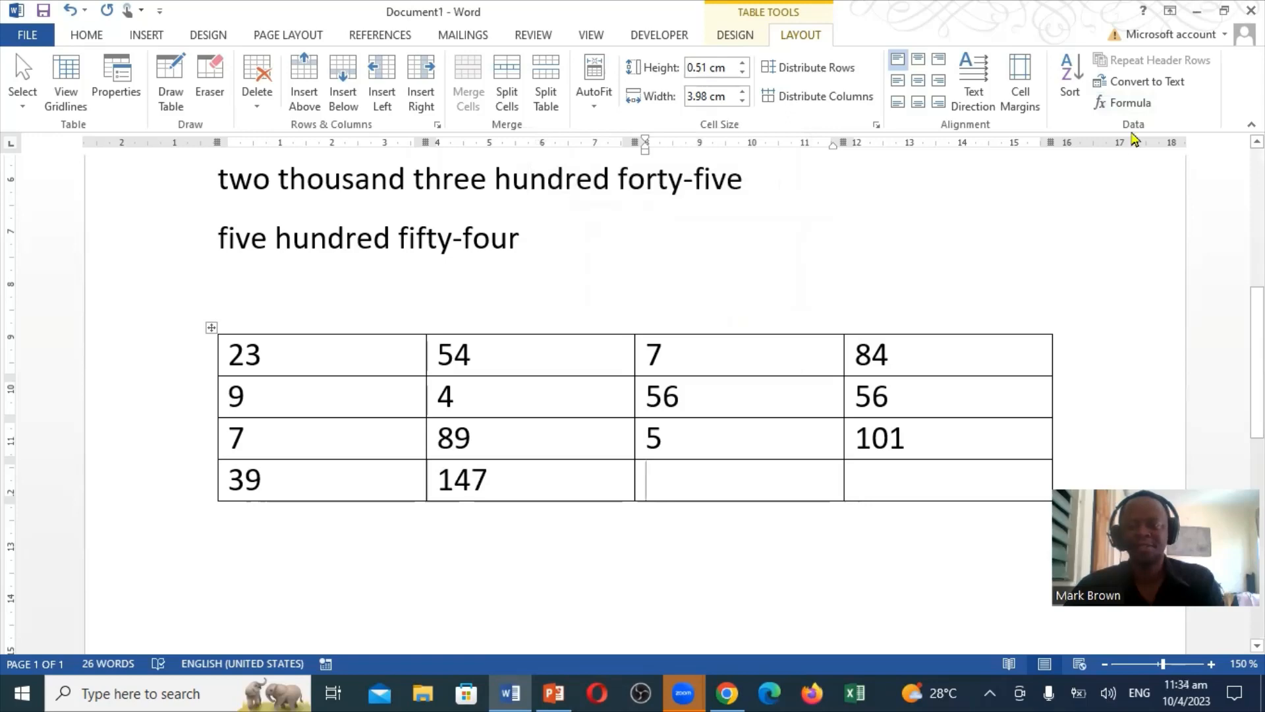
{"action": "left_click", "coordinate": [1145, 110]}
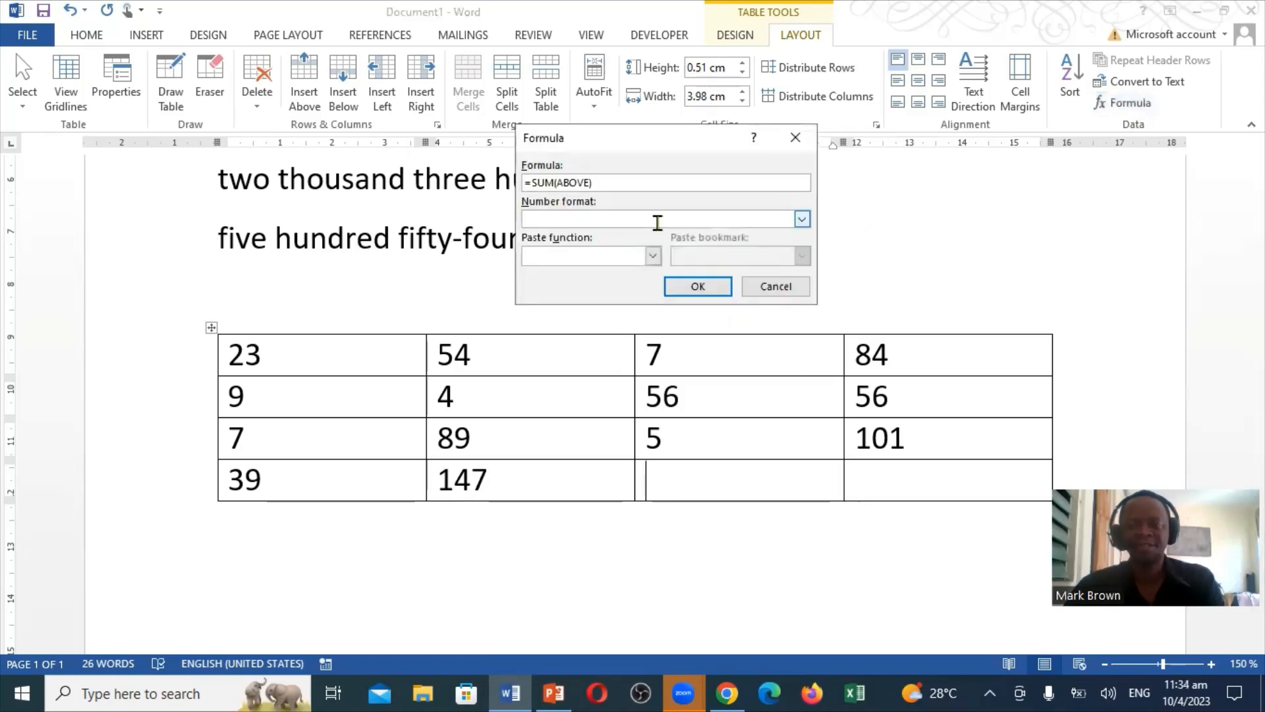
{"action": "left_click", "coordinate": [678, 280]}
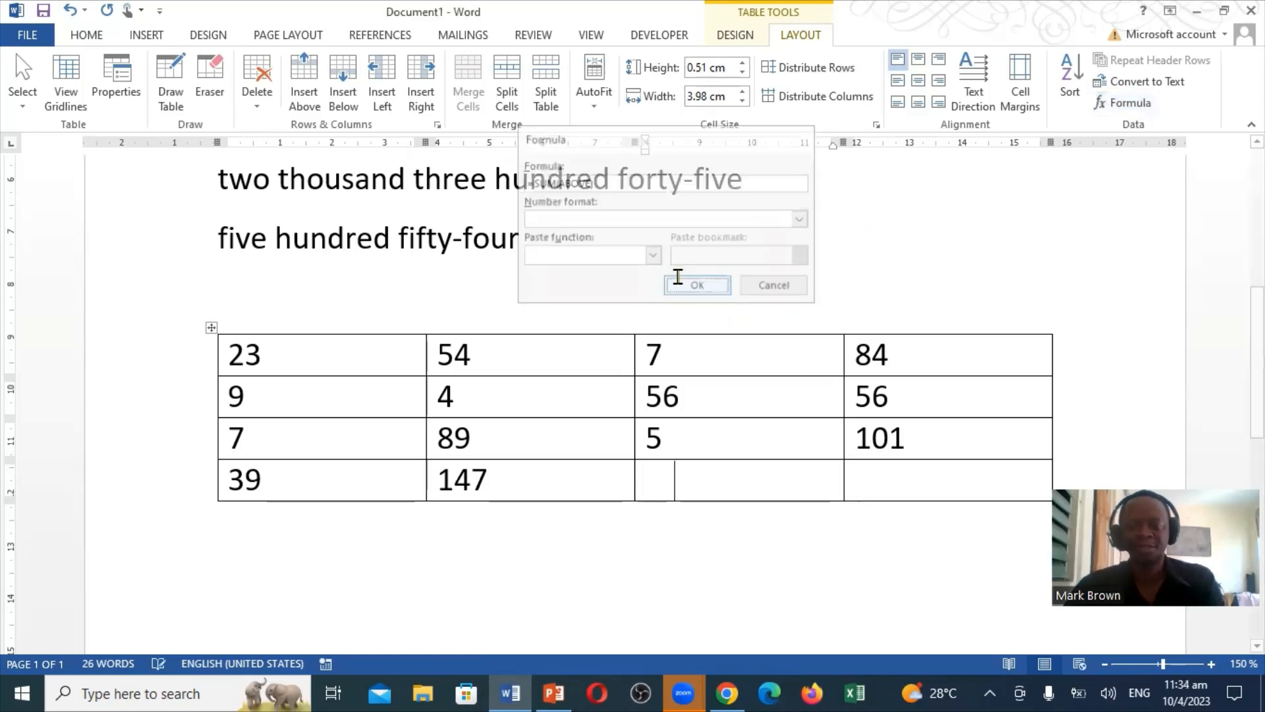
{"action": "left_click", "coordinate": [883, 478]}
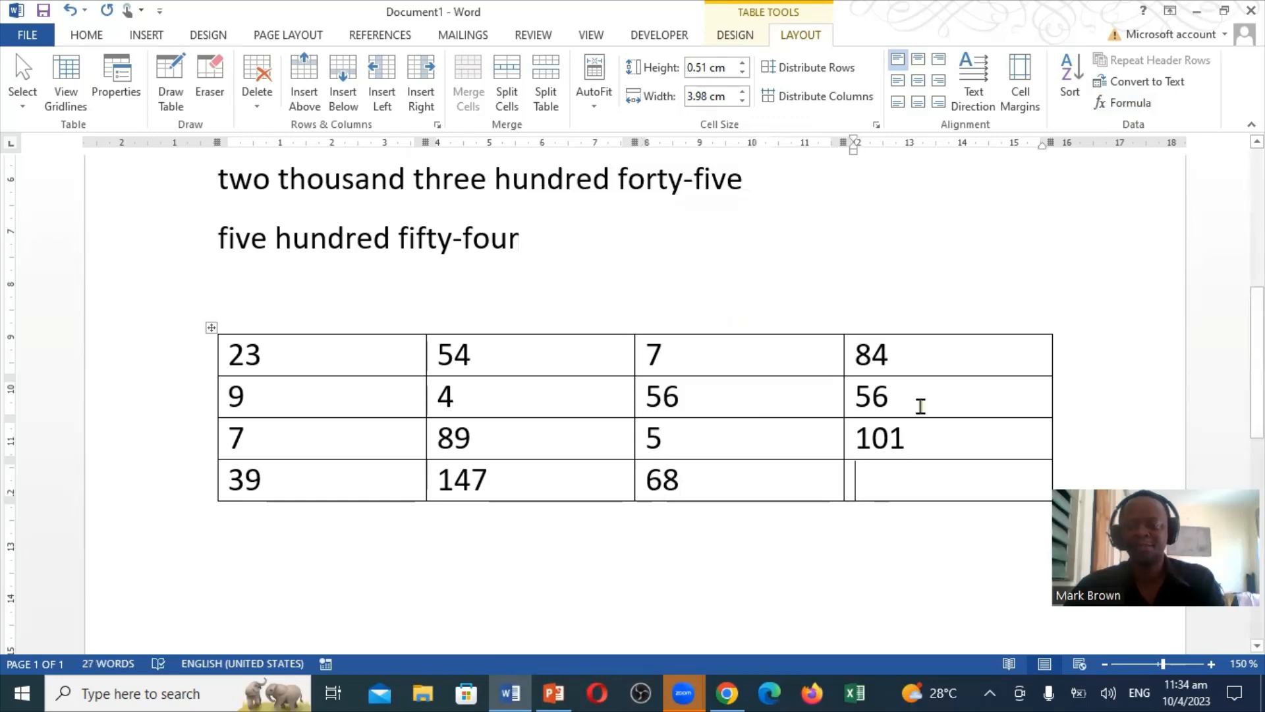
{"action": "left_click", "coordinate": [1128, 104]}
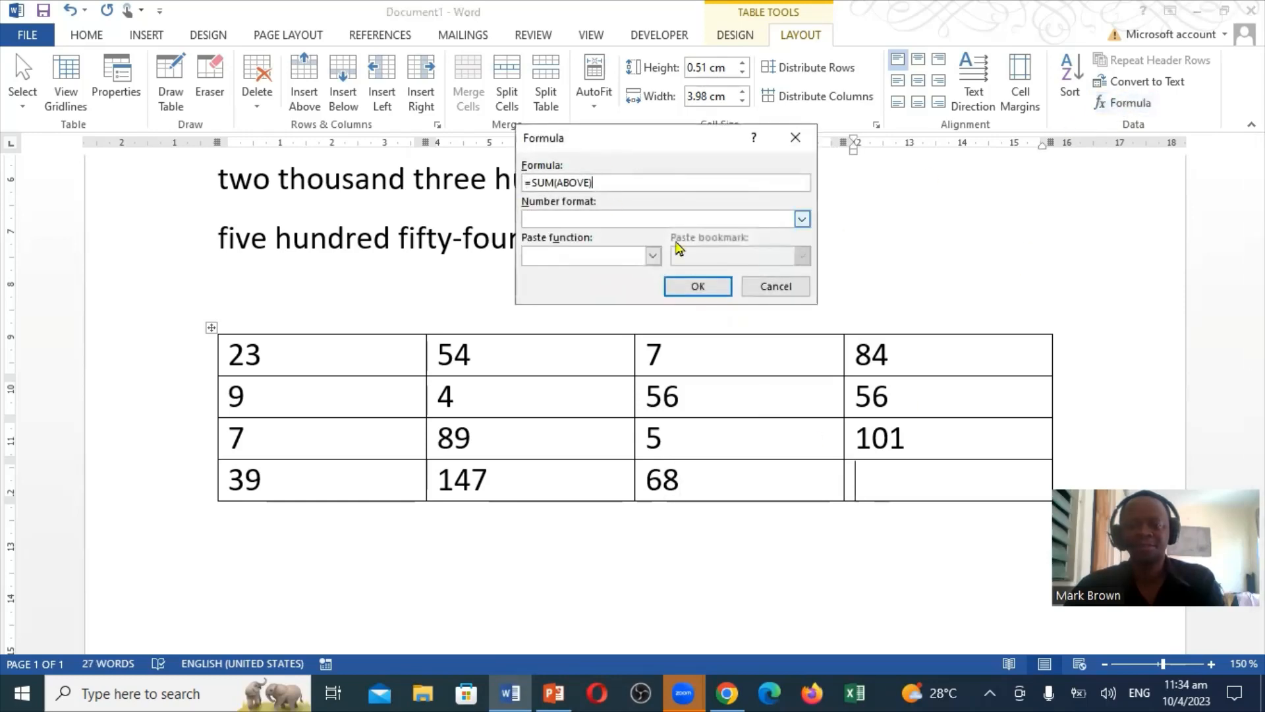
{"action": "left_click", "coordinate": [698, 286]}
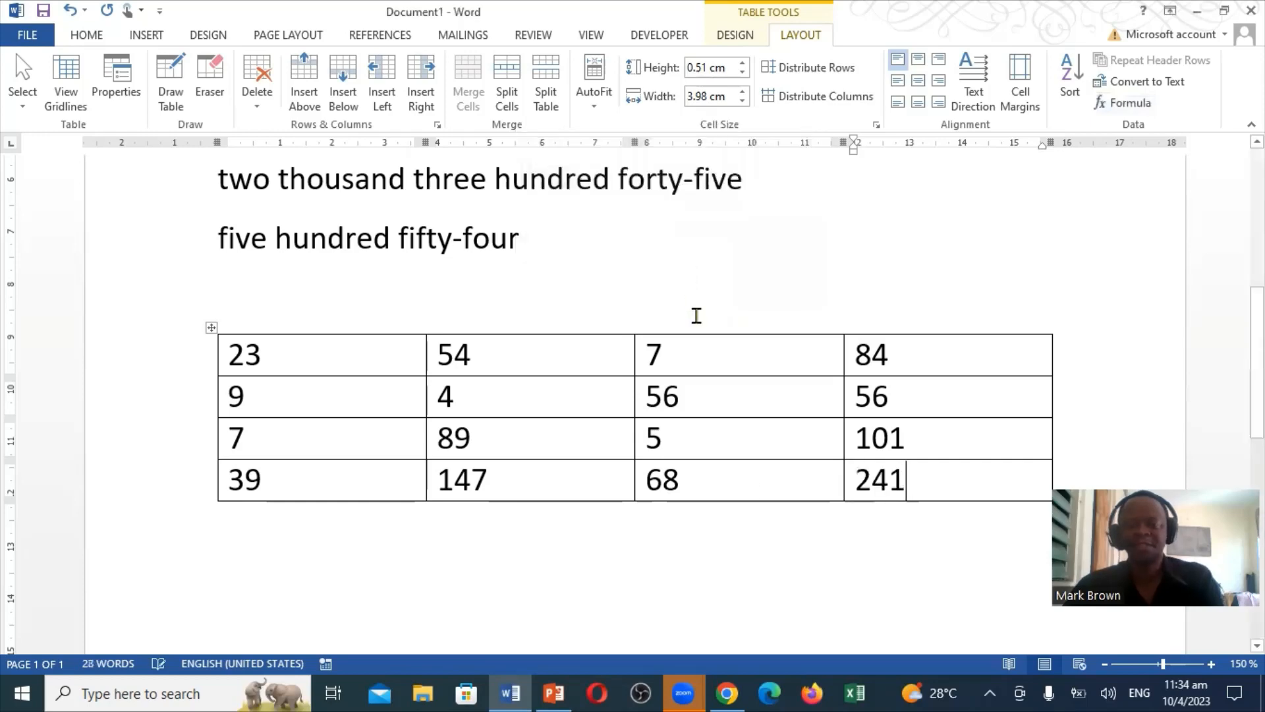